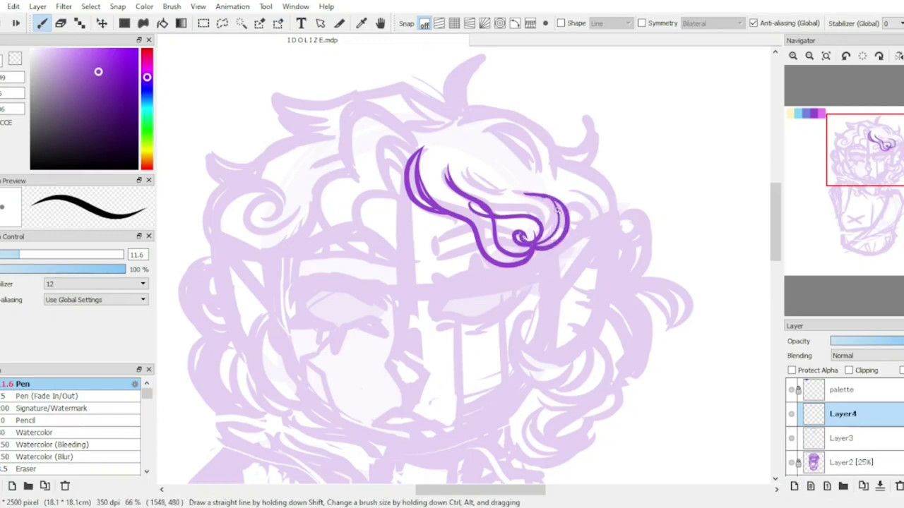
Step: Ink the upper contour of the spiral-tipped forehead lock and tidy its line ends with the Eraser
{"action": "key", "text": "h"}
{"action": "scroll", "coordinate": [326, 202], "scroll_direction": "up", "scroll_amount": 2}
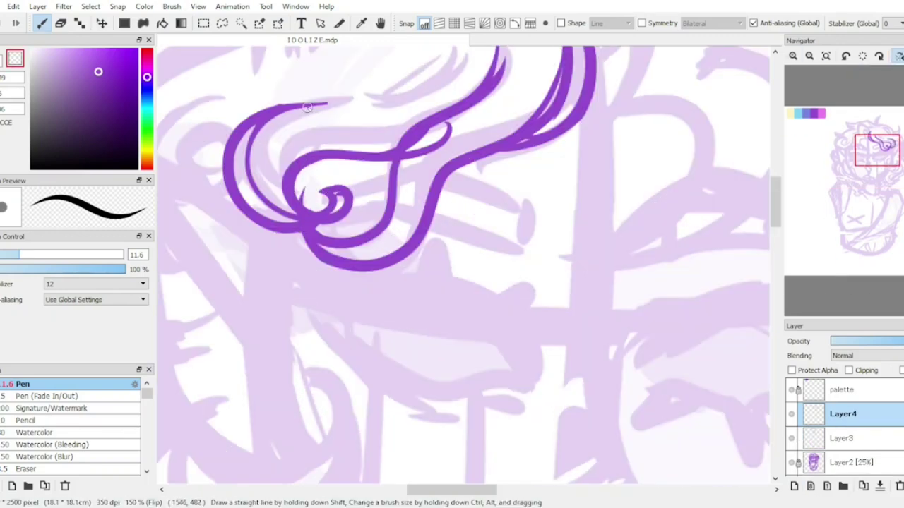
{"action": "key", "text": "e"}
{"action": "key", "text": "h"}
{"action": "scroll", "coordinate": [438, 190], "scroll_direction": "down", "scroll_amount": 1}
{"action": "key", "text": "b"}
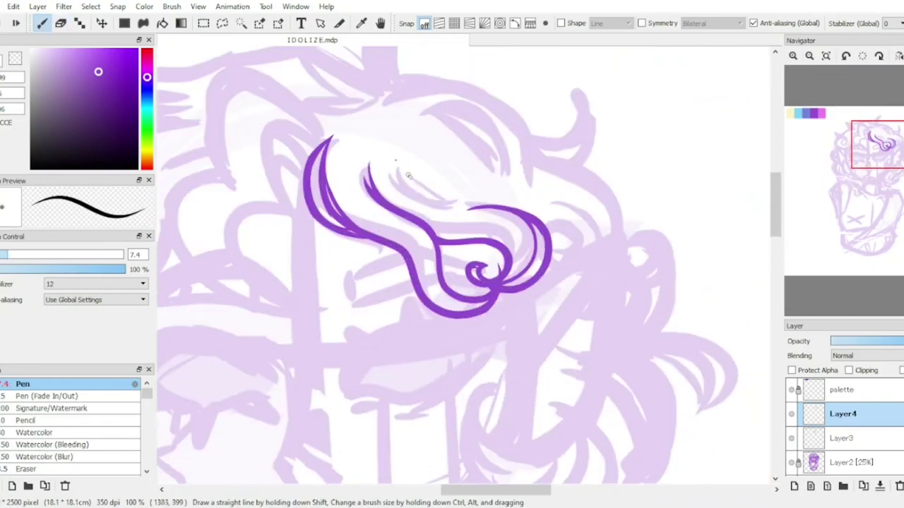
Step: Ink the almond-shaped highlight above the forehead lock and the looping strands that rise from the hair parting
{"action": "left_click_drag", "start_coordinate": [447, 185], "coordinate": [397, 163]}
{"action": "scroll", "coordinate": [423, 177], "scroll_direction": "down", "scroll_amount": 1}
{"action": "left_click_drag", "start_coordinate": [403, 205], "coordinate": [420, 147]}
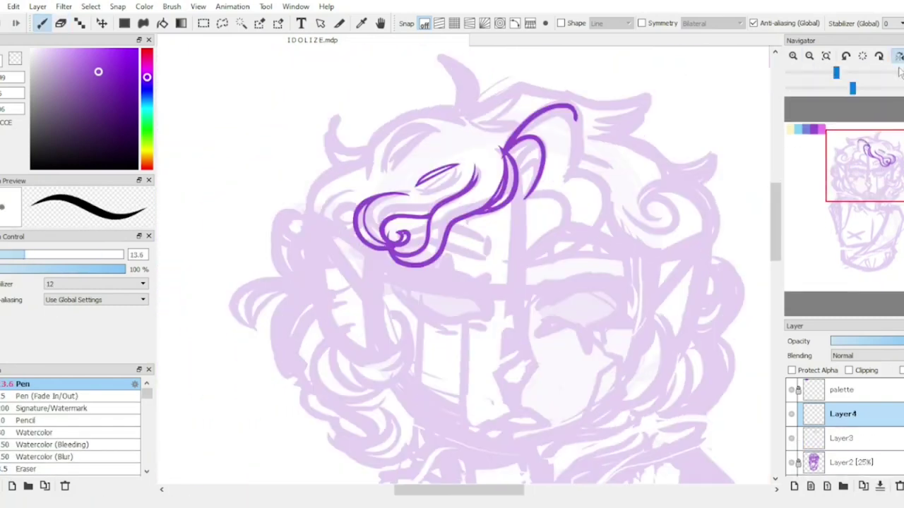
{"action": "key", "text": "h"}
{"action": "left_click_drag", "start_coordinate": [562, 178], "coordinate": [578, 133]}
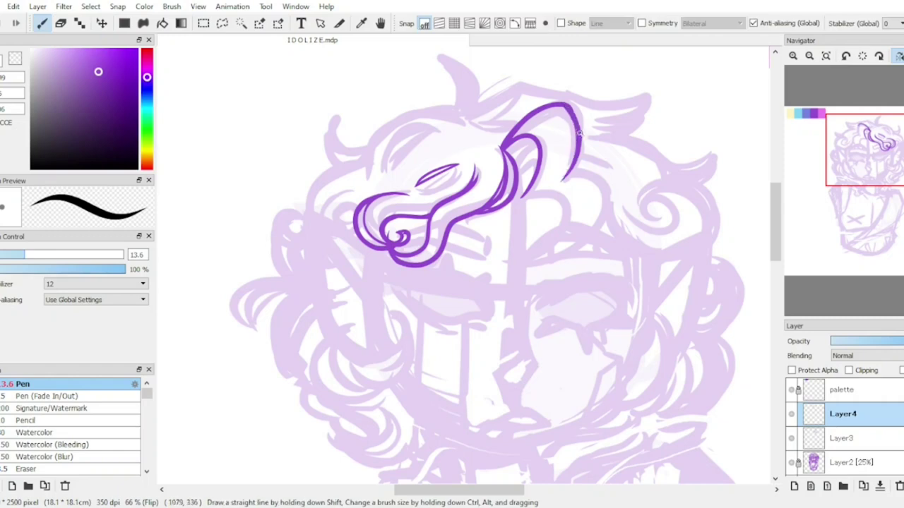
Step: Ink the two rounded bang lobes sweeping over the forehead at pen size 13.6, with the inner lobe on a new layer
{"action": "key", "text": "ctrl+shift+n"}
{"action": "key", "text": "h"}
{"action": "left_click_drag", "start_coordinate": [427, 148], "coordinate": [440, 261]}
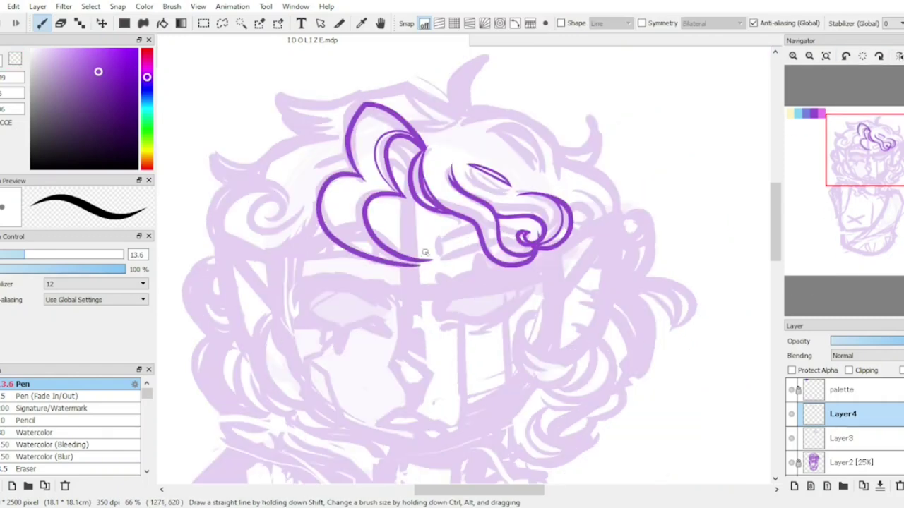
{"action": "key", "text": "h"}
{"action": "key", "text": "h"}
{"action": "key", "text": "ctrl+plus"}
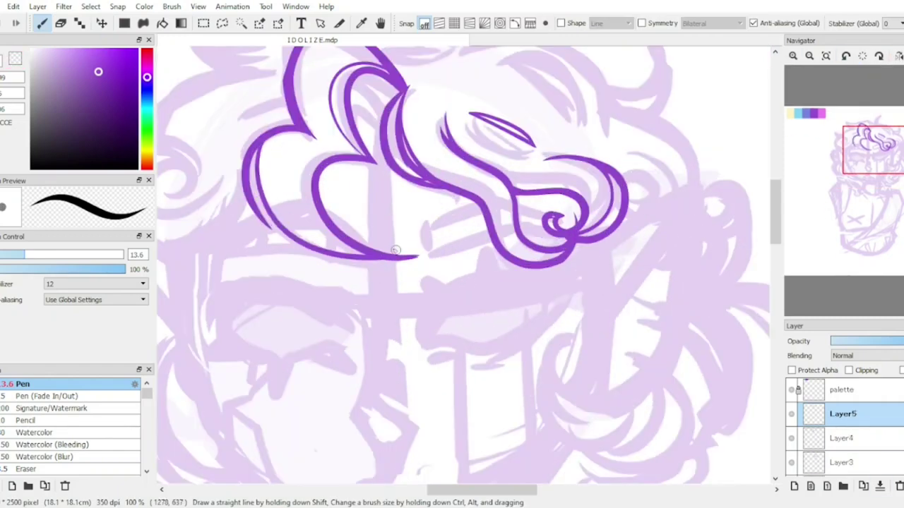
Step: Erase stray overlaps around the bang lobes and merge the lock layers down into Layer3
{"action": "key", "text": "ctrl+t"}
{"action": "key", "text": "Return"}
{"action": "key", "text": "e"}
{"action": "key", "text": "h"}
{"action": "key", "text": "ctrl+e"}
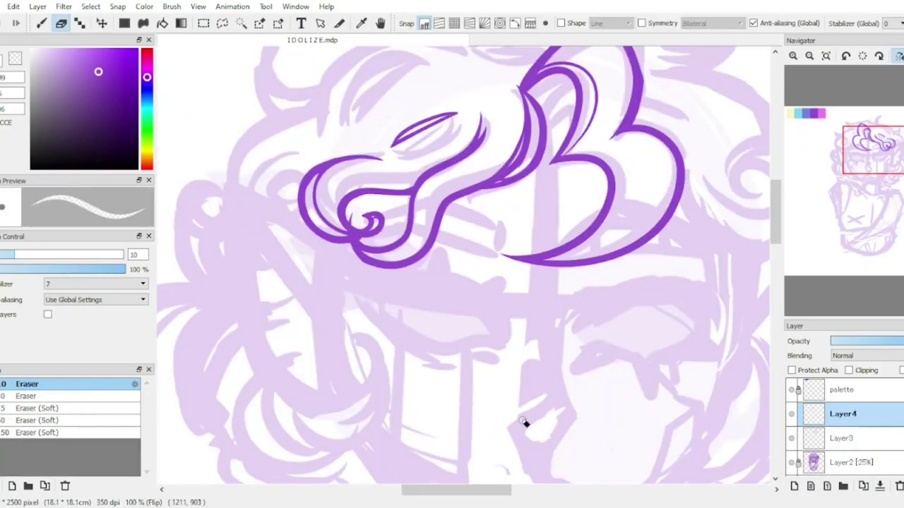
{"action": "key", "text": "h"}
{"action": "key", "text": "b"}
{"action": "key", "text": "ctrl+e"}
Step: Add thin inner contour lines and a hatched shadow band to the central bang lobes at about pen size 6.3
{"action": "scroll", "coordinate": [381, 115], "scroll_direction": "down", "scroll_amount": 3}
{"action": "scroll", "coordinate": [407, 173], "scroll_direction": "up", "scroll_amount": 3}
{"action": "key", "text": "h"}
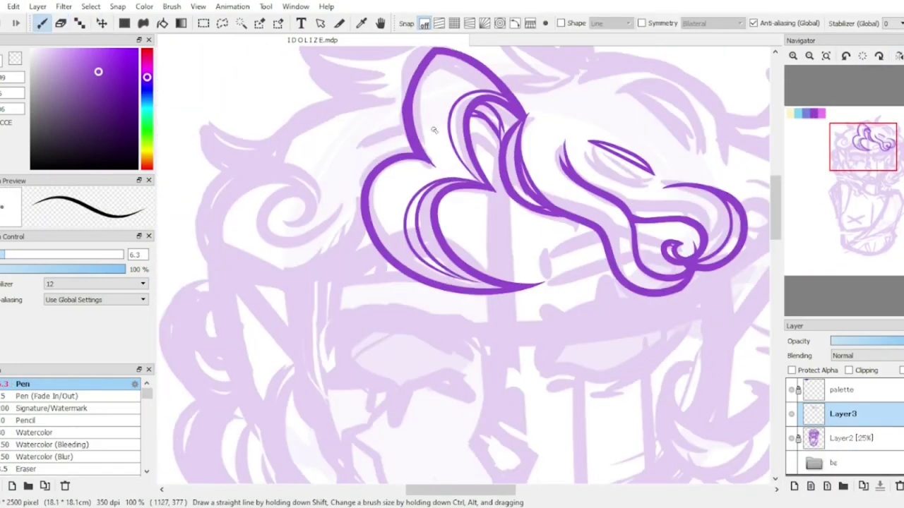
{"action": "left_click_drag", "start_coordinate": [400, 251], "coordinate": [436, 275]}
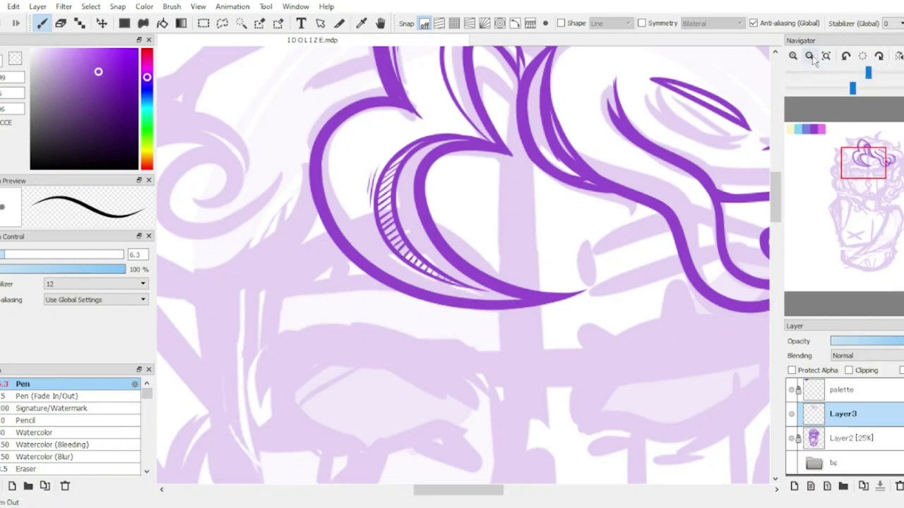
{"action": "left_click_drag", "start_coordinate": [331, 124], "coordinate": [319, 212]}
{"action": "scroll", "coordinate": [542, 74], "scroll_direction": "down", "scroll_amount": 3}
{"action": "scroll", "coordinate": [543, 75], "scroll_direction": "up", "scroll_amount": 3}
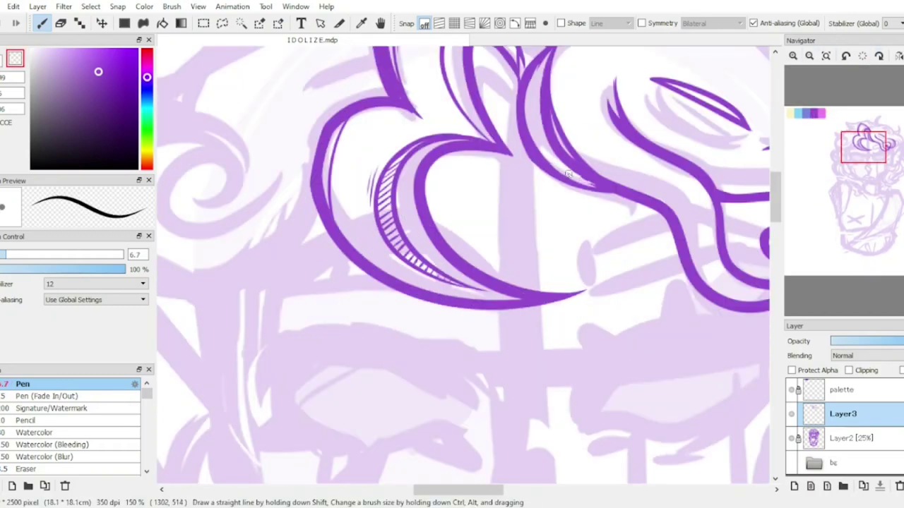
Step: Ink a short pointed strand branching off the raised central lock and hatch its inside
{"action": "scroll", "coordinate": [567, 173], "scroll_direction": "down", "scroll_amount": 3}
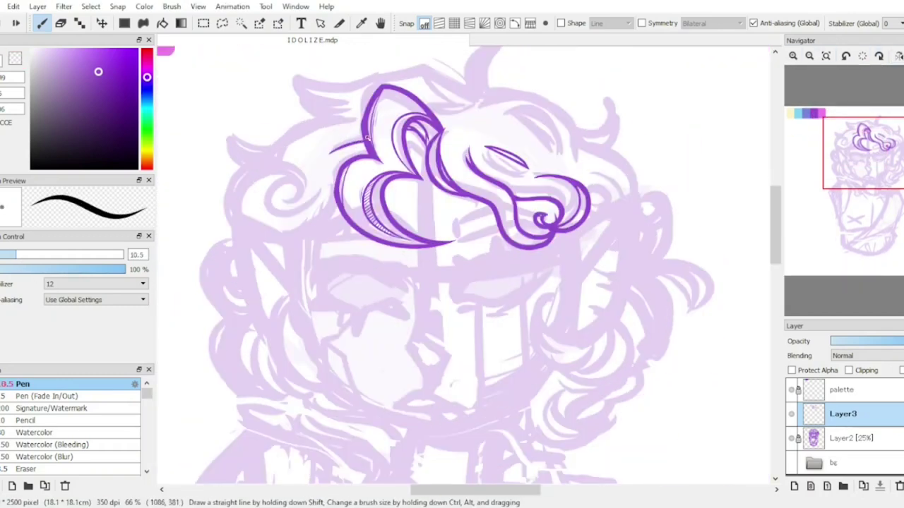
{"action": "scroll", "coordinate": [367, 137], "scroll_direction": "up", "scroll_amount": 3}
{"action": "scroll", "coordinate": [454, 128], "scroll_direction": "down", "scroll_amount": 1}
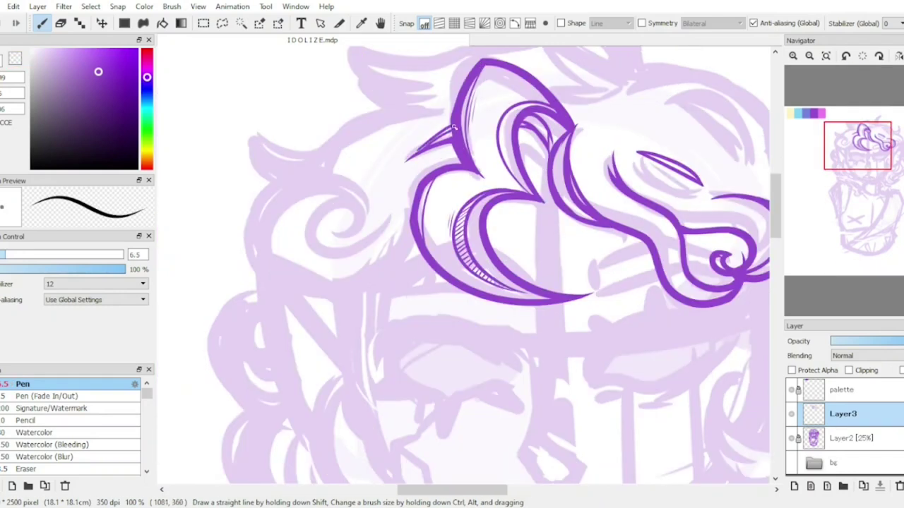
Step: Ink the large spiral curl beside the central bangs on a new layer at pen size 10.5
{"action": "key", "text": "ctrl+shift+n"}
{"action": "key", "text": "h"}
{"action": "left_click_drag", "start_coordinate": [540, 221], "coordinate": [566, 230]}
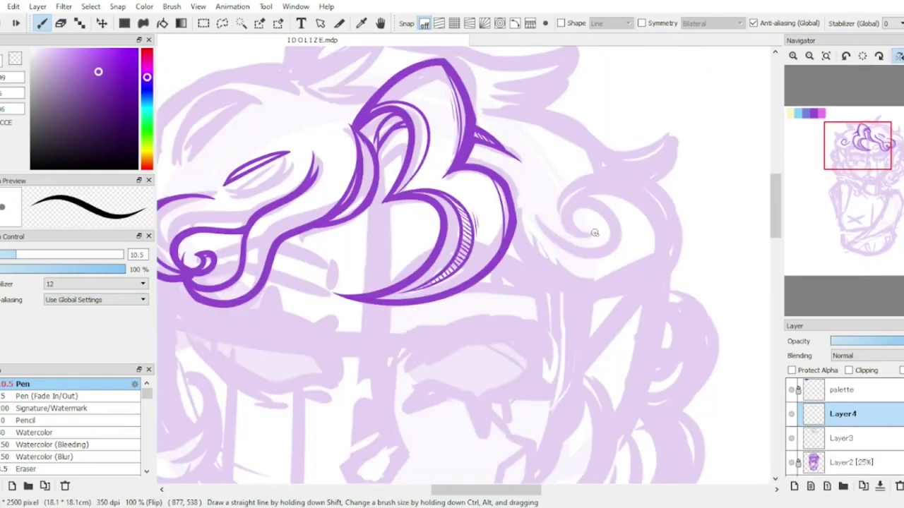
{"action": "key", "text": "h"}
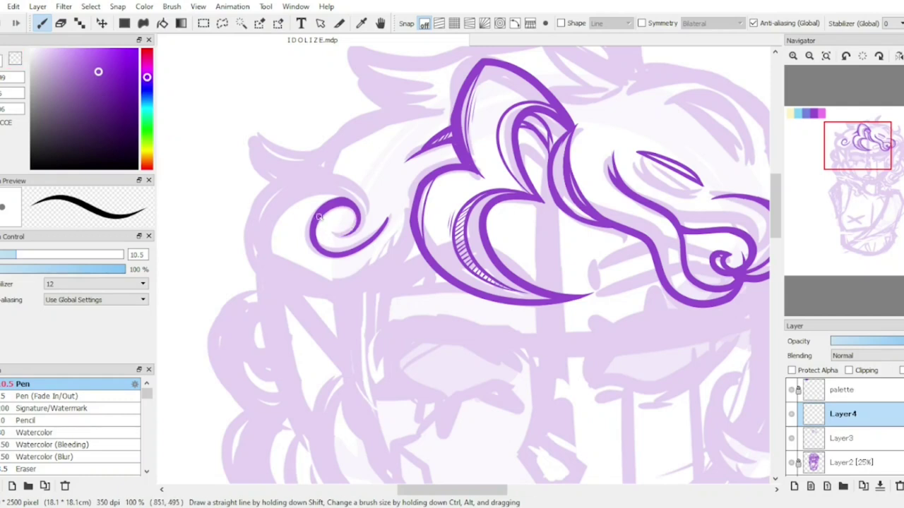
{"action": "key", "text": "h"}
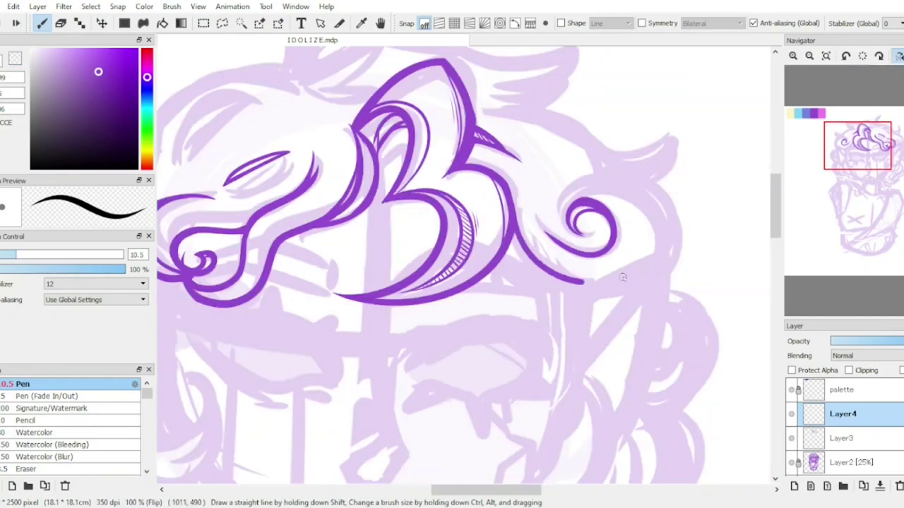
{"action": "left_click_drag", "start_coordinate": [515, 283], "coordinate": [636, 180]}
{"action": "key", "text": "h"}
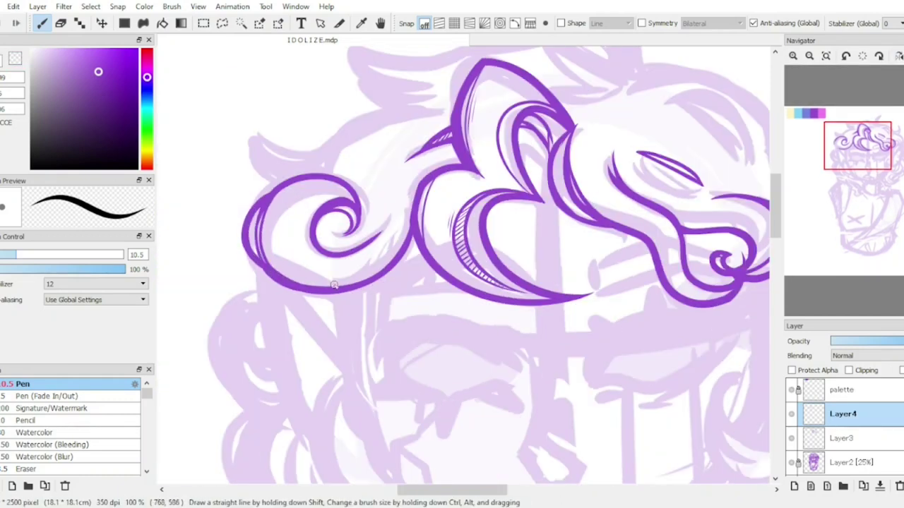
Step: Merge the spiral curl's layer into Layer3 and add thin inner contour lines to the curl at pen size 5.4
{"action": "key", "text": "ctrl+e"}
{"action": "scroll", "coordinate": [558, 161], "scroll_direction": "down", "scroll_amount": 1}
{"action": "key", "text": "h"}
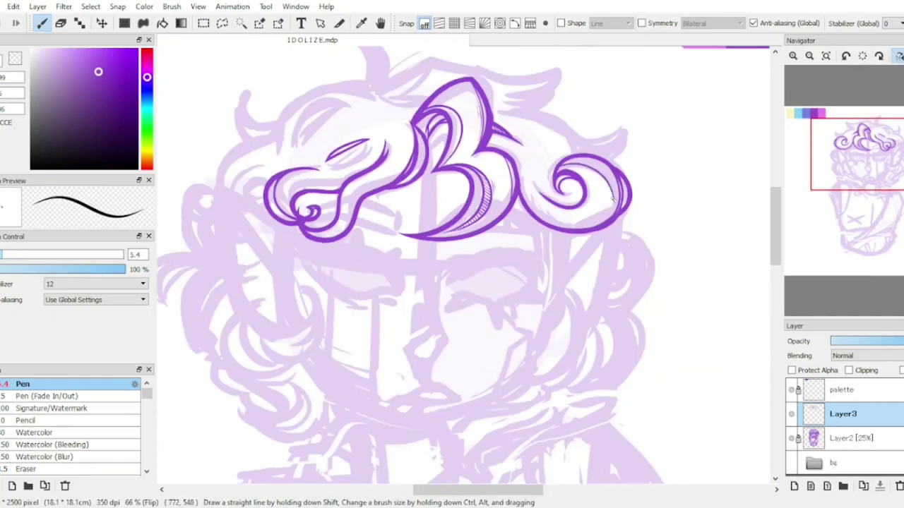
{"action": "key", "text": "h"}
{"action": "scroll", "coordinate": [247, 157], "scroll_direction": "up", "scroll_amount": 1}
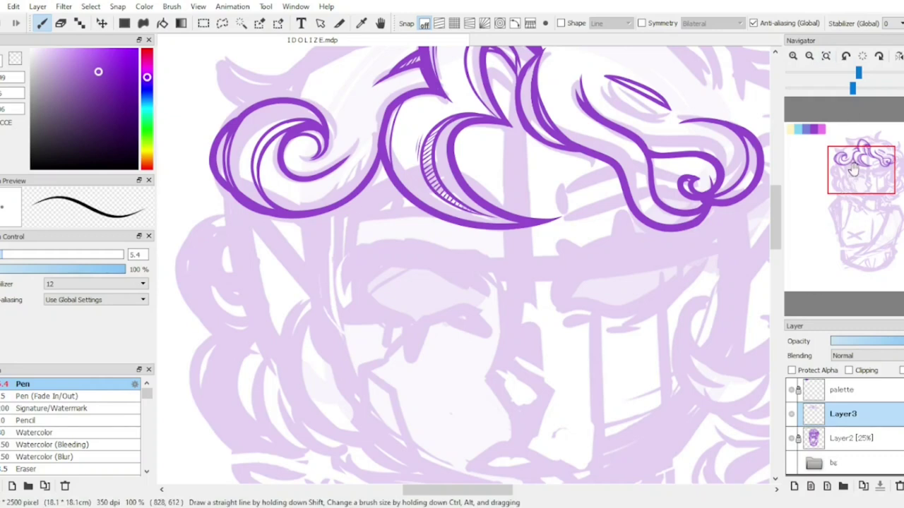
Step: Ink a small pointed tuft with an inner line hanging beneath the large spiral curl
{"action": "left_click_drag", "start_coordinate": [277, 217], "coordinate": [374, 333]}
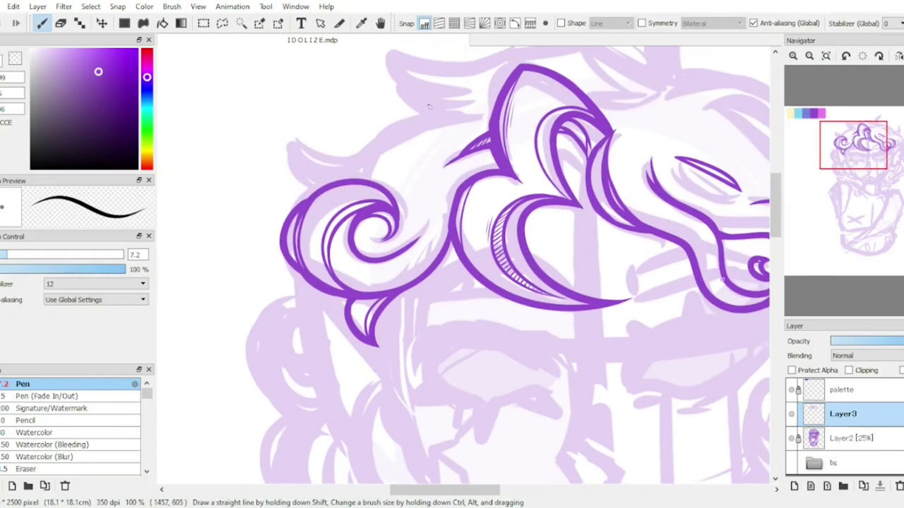
{"action": "key", "text": "bracketleft"}
{"action": "scroll", "coordinate": [615, 152], "scroll_direction": "down", "scroll_amount": 2}
{"action": "key", "text": "v"}
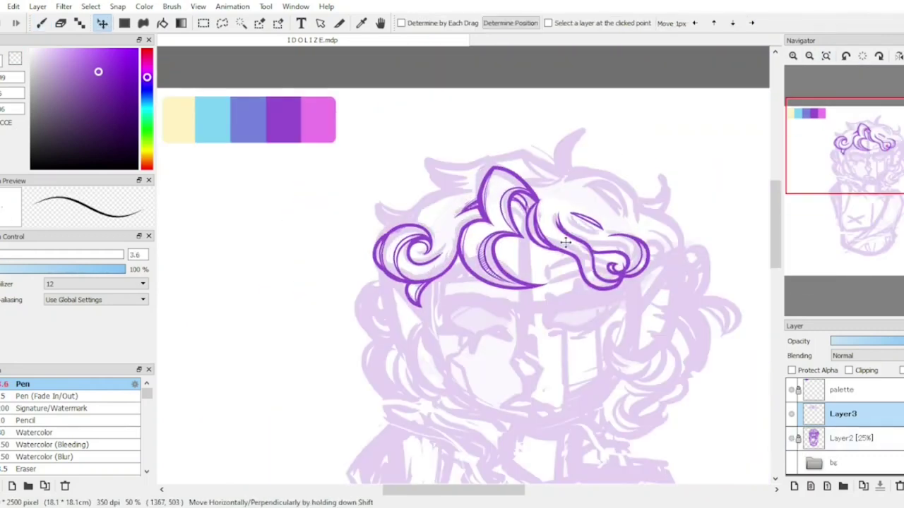
{"action": "key", "text": "ctrl+t"}
{"action": "key", "text": "Return"}
Step: Ink the curved crown outline above the forehead lock at pen size 11.6 and a leaf-shaped highlight with hatching below it
{"action": "left_click", "coordinate": [898, 56]}
{"action": "key", "text": "b"}
{"action": "key", "text": "ctrl+plus"}
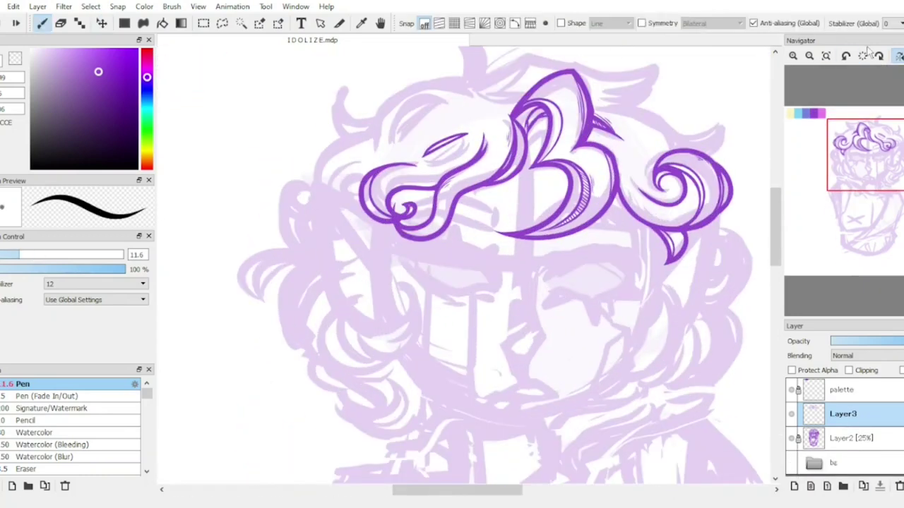
{"action": "left_click", "coordinate": [898, 55]}
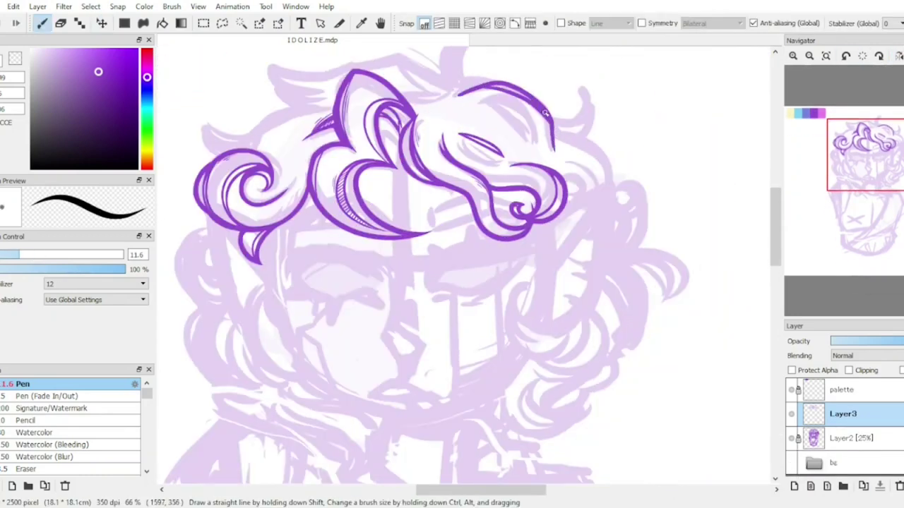
{"action": "scroll", "coordinate": [546, 113], "scroll_direction": "up", "scroll_amount": 2}
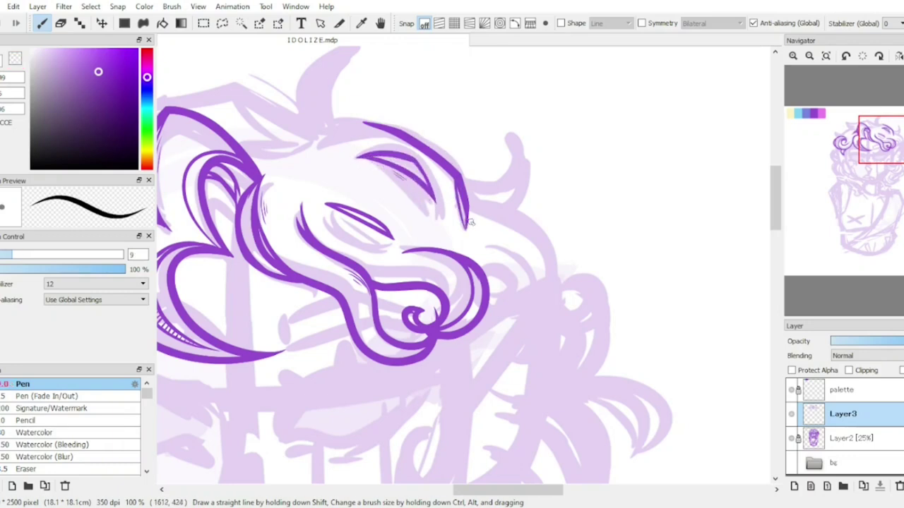
Step: Ink the upturned side tuft and the strand curving below it on a new layer, trimmed and merged into Layer3
{"action": "key", "text": "h"}
{"action": "left_click_drag", "start_coordinate": [463, 189], "coordinate": [418, 136]}
{"action": "key", "text": "ctrl+shift+n"}
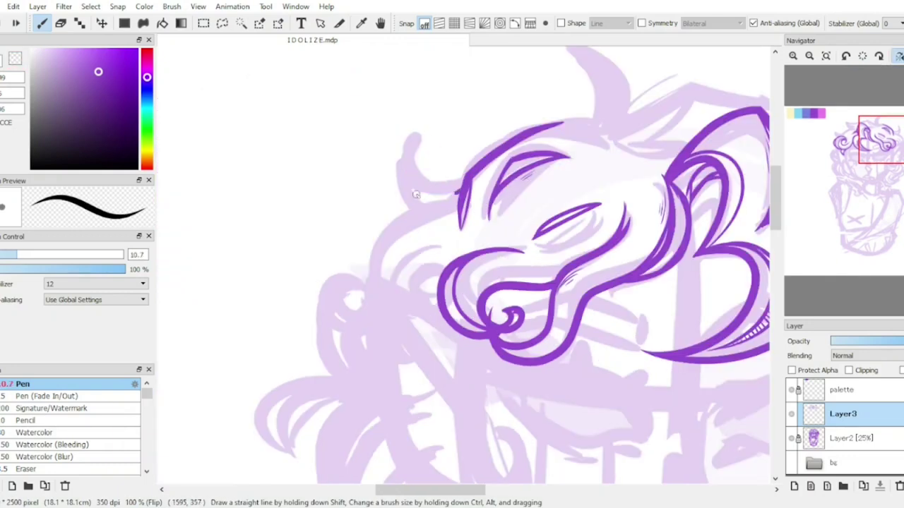
{"action": "key", "text": "h"}
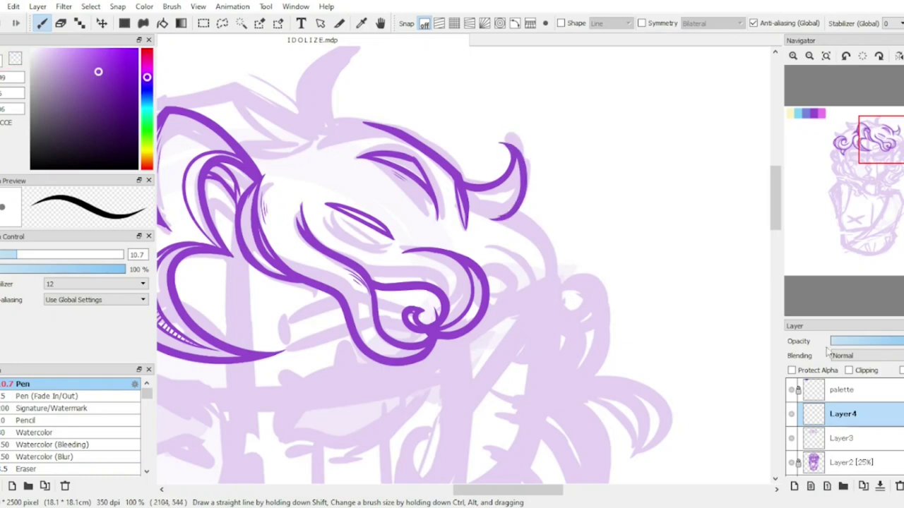
{"action": "left_click_drag", "start_coordinate": [548, 247], "coordinate": [477, 203]}
{"action": "key", "text": "e"}
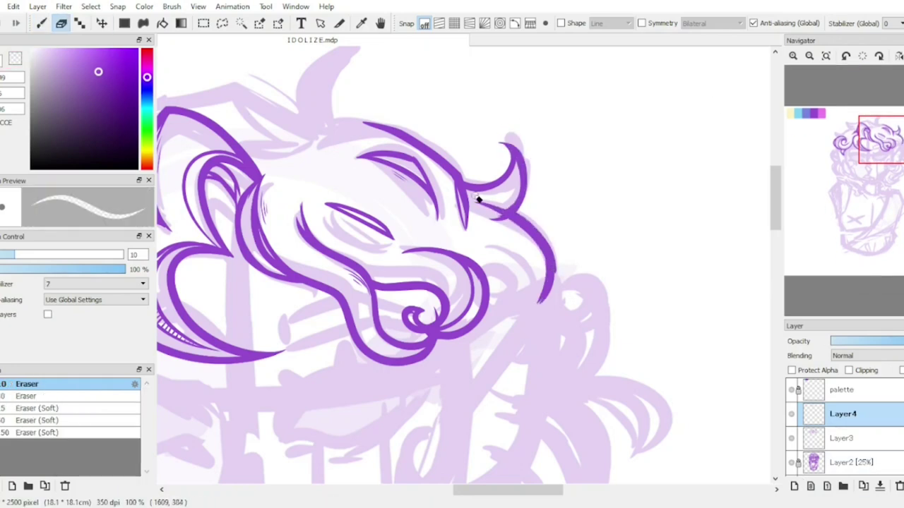
{"action": "key", "text": "ctrl+e"}
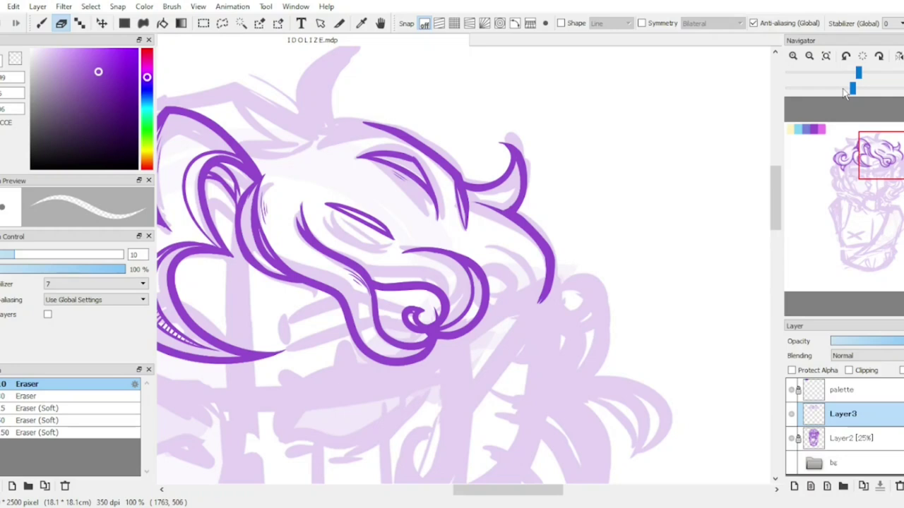
Step: Ink the horn-shaped tuft on top of the crown on a new layer at pen size 10.7, and merge it into Layer3
{"action": "key", "text": "p"}
{"action": "left_click", "coordinate": [863, 57]}
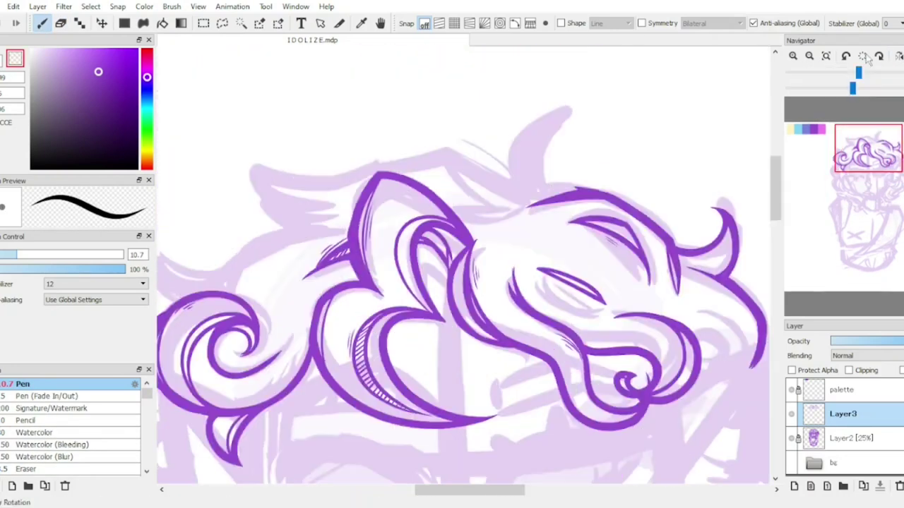
{"action": "left_click", "coordinate": [898, 56]}
{"action": "key", "text": "ctrl+shift+n"}
{"action": "key", "text": "h"}
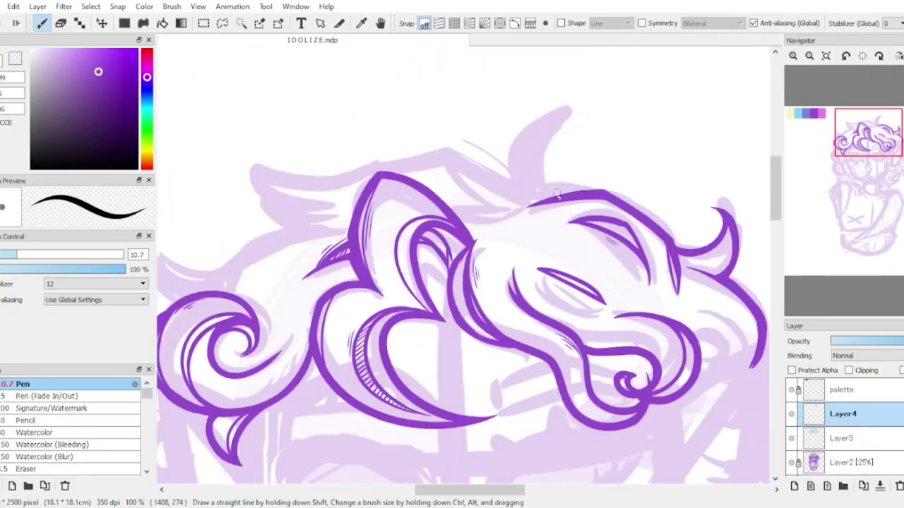
{"action": "left_click_drag", "start_coordinate": [538, 205], "coordinate": [606, 108]}
{"action": "key", "text": "e"}
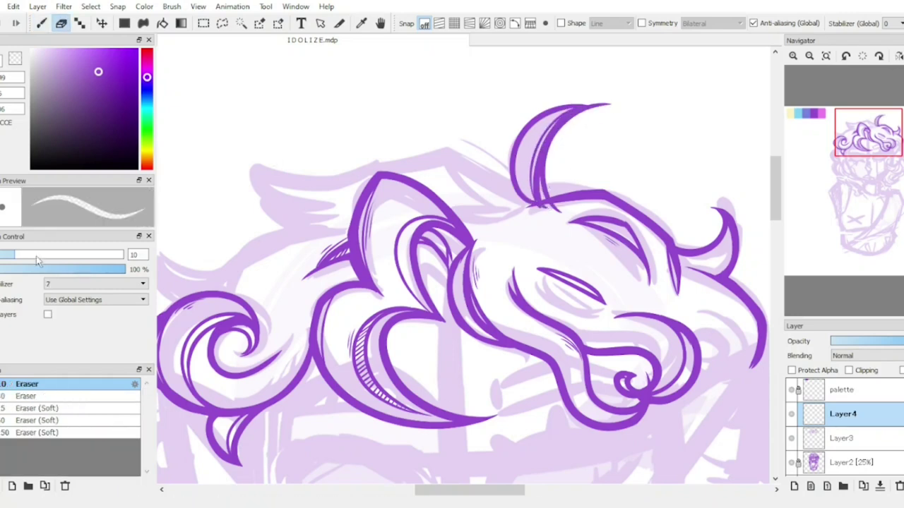
{"action": "key", "text": "h"}
{"action": "key", "text": "ctrl+e"}
Step: Ink the pointed strands between the crown tuft and the raised central lock
{"action": "key", "text": "b"}
{"action": "key", "text": "h"}
{"action": "key", "text": "ctrl+minus"}
{"action": "key", "text": "ctrl+plus"}
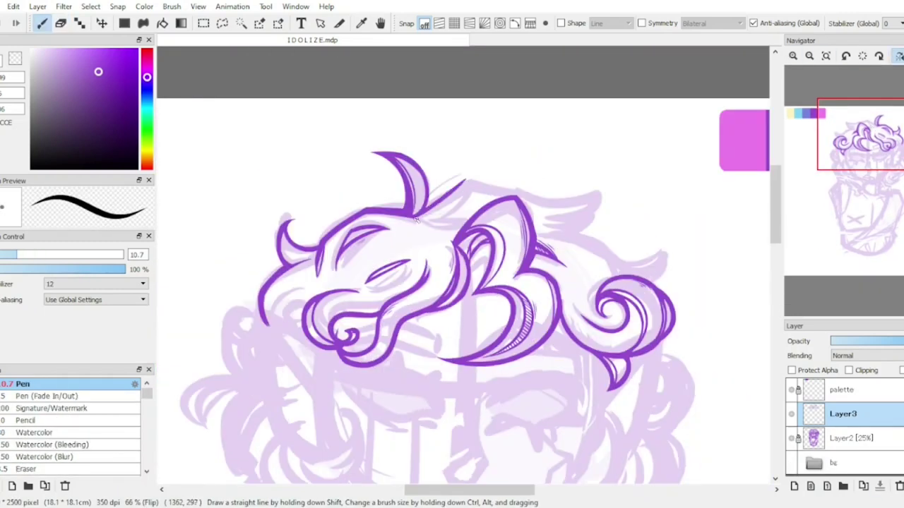
{"action": "key", "text": "ctrl+plus"}
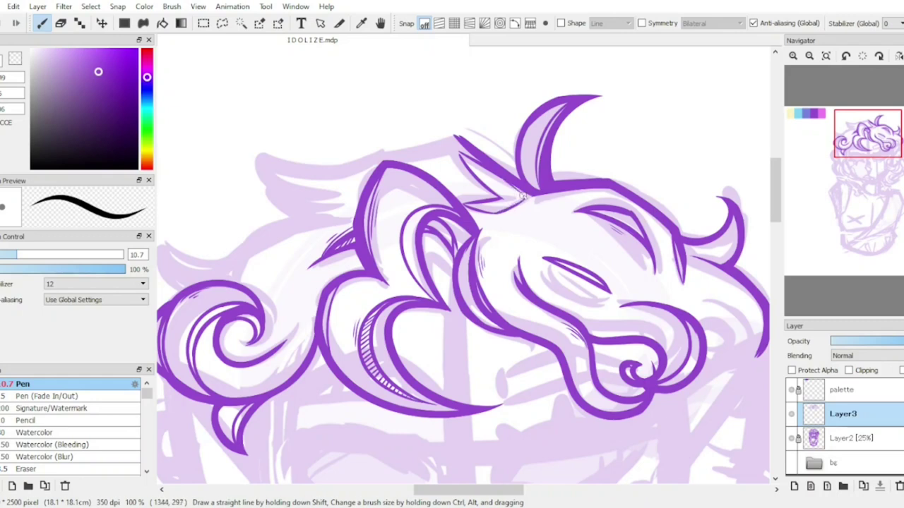
Step: Ink the nose-bridge line down from the forehead lock and a strand inside the lock on a new layer, trimming where they meet
{"action": "key", "text": "ctrl+minus"}
{"action": "key", "text": "h"}
{"action": "key", "text": "ctrl+shift+n"}
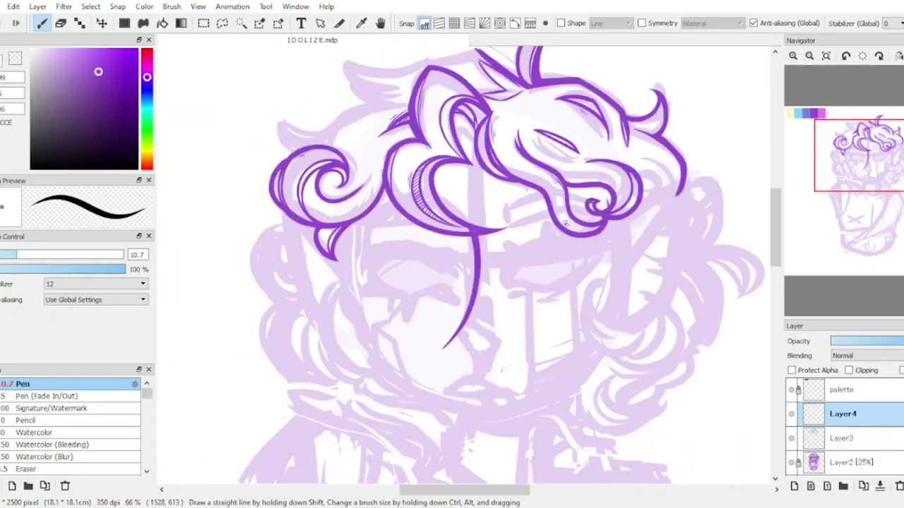
{"action": "key", "text": "h"}
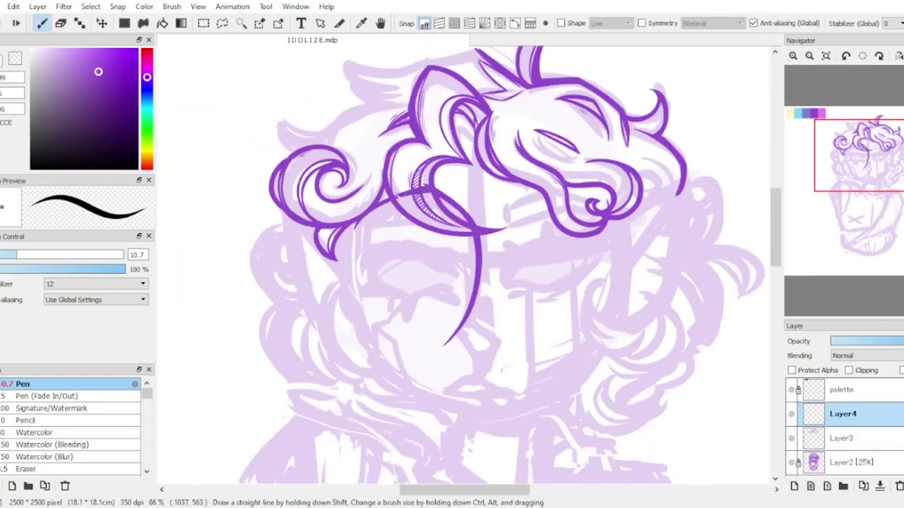
{"action": "key", "text": "e"}
{"action": "key", "text": "p"}
{"action": "key", "text": "h"}
{"action": "key", "text": "e"}
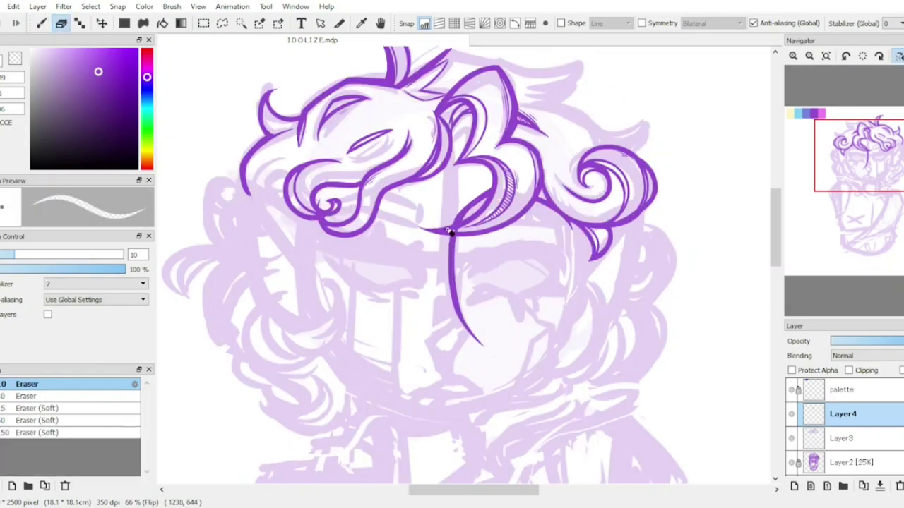
Step: Ink the angular nose tip with two tapered strokes at pen size 6.1 and clean their edges with the eraser
{"action": "key", "text": "p"}
{"action": "key", "text": "h"}
{"action": "left_click_drag", "start_coordinate": [509, 318], "coordinate": [482, 367]}
{"action": "scroll", "coordinate": [458, 311], "scroll_direction": "up", "scroll_amount": 2}
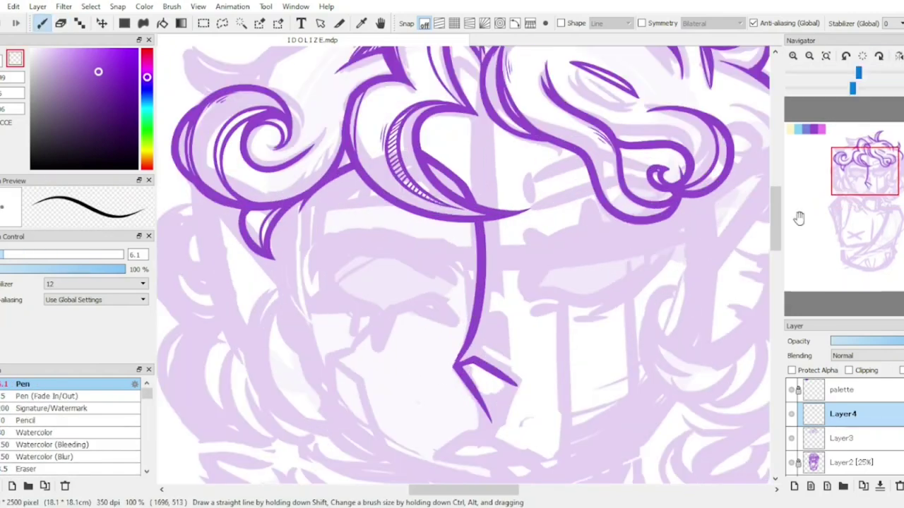
{"action": "key", "text": "e"}
{"action": "key", "text": "p"}
{"action": "key", "text": "h"}
{"action": "key", "text": "e"}
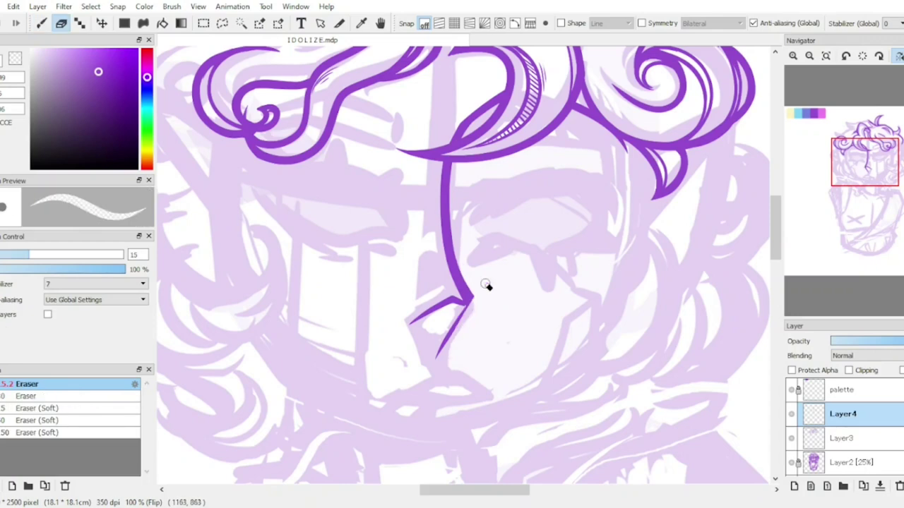
Step: Close the nose underside into a faceted shape and add a thin inner line along the lower bridge at pen size 6.1
{"action": "key", "text": "p"}
{"action": "key", "text": "h"}
{"action": "key", "text": "h"}
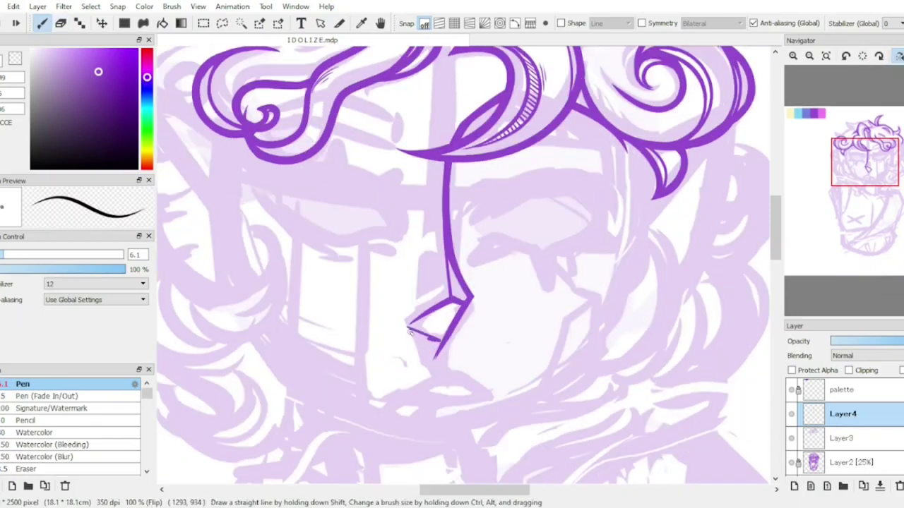
{"action": "key", "text": "e"}
{"action": "key", "text": "h"}
{"action": "scroll", "coordinate": [599, 299], "scroll_direction": "down", "scroll_amount": 2}
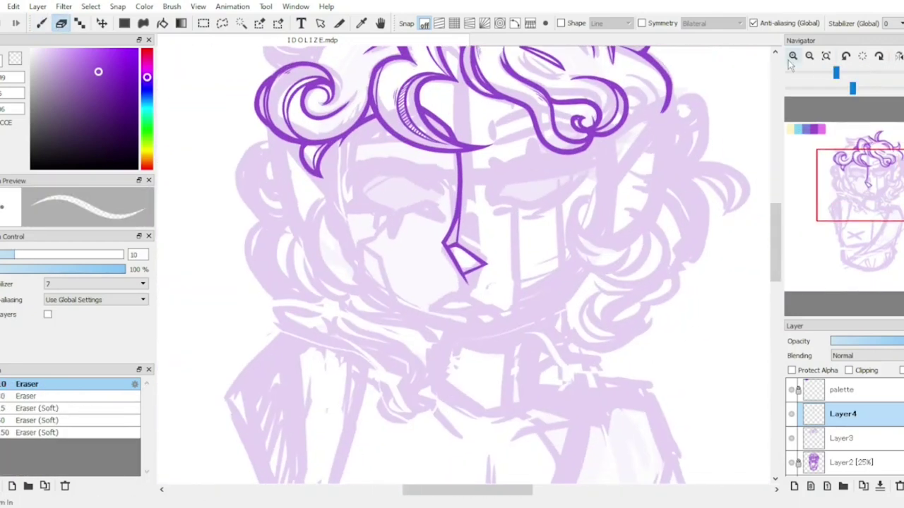
Step: Trim the lower point of the nose and ink a short philtrum line beneath it at pen size 6.1
{"action": "key", "text": "p"}
{"action": "key", "text": "e"}
{"action": "key", "text": "h"}
{"action": "scroll", "coordinate": [378, 117], "scroll_direction": "up", "scroll_amount": 2}
{"action": "key", "text": "p"}
{"action": "left_click_drag", "start_coordinate": [462, 284], "coordinate": [464, 309]}
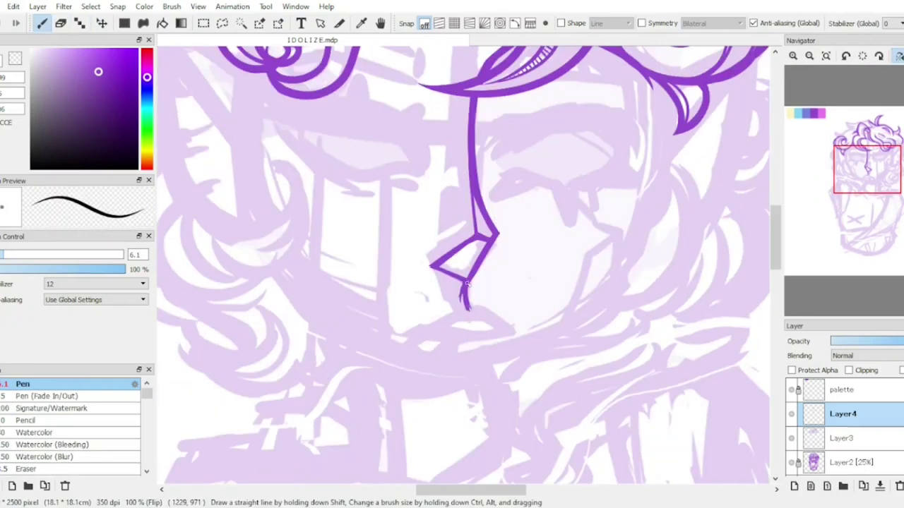
Step: Ink the angular lip outline below the philtrum on a new layer at pen size 8.7, and merge it into Layer4
{"action": "key", "text": "h"}
{"action": "key", "text": "ctrl+shift+n"}
{"action": "mouse_move", "coordinate": [523, 333]}
{"action": "left_mouse_down"}
{"action": "mouse_move", "coordinate": [416, 332]}
{"action": "mouse_move", "coordinate": [494, 332]}
{"action": "left_mouse_up"}
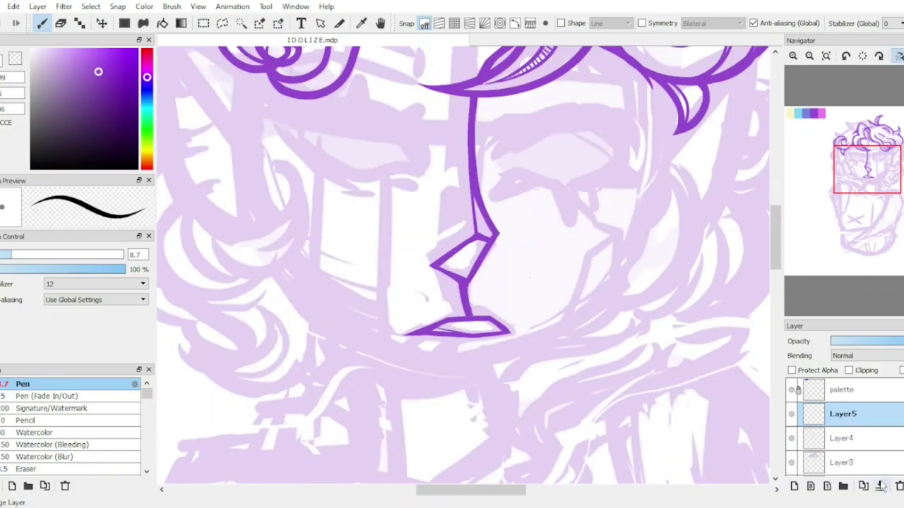
{"action": "key", "text": "ctrl+e"}
Step: Try to redraw the upper lip at pen size 8.3 on a new layer, with Layer4 dimmed to 62% opacity
{"action": "scroll", "coordinate": [240, 154], "scroll_direction": "right", "scroll_amount": 2}
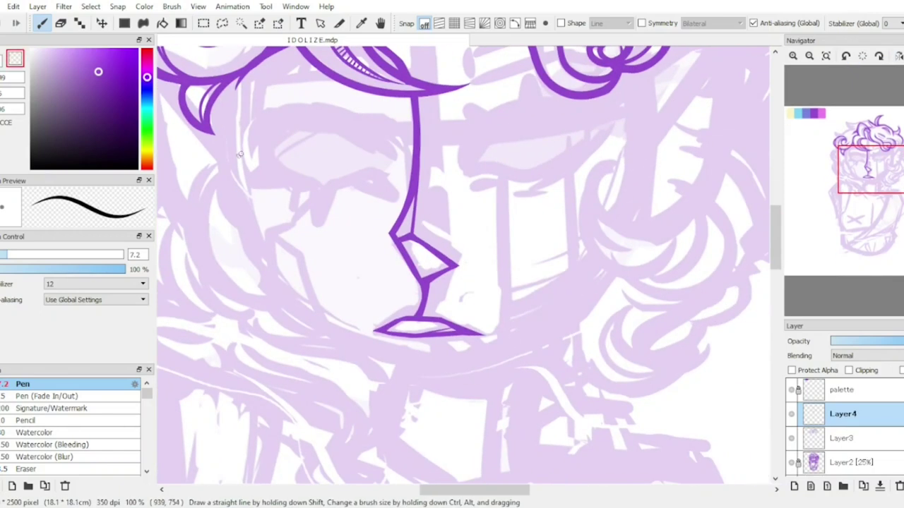
{"action": "key", "text": "h"}
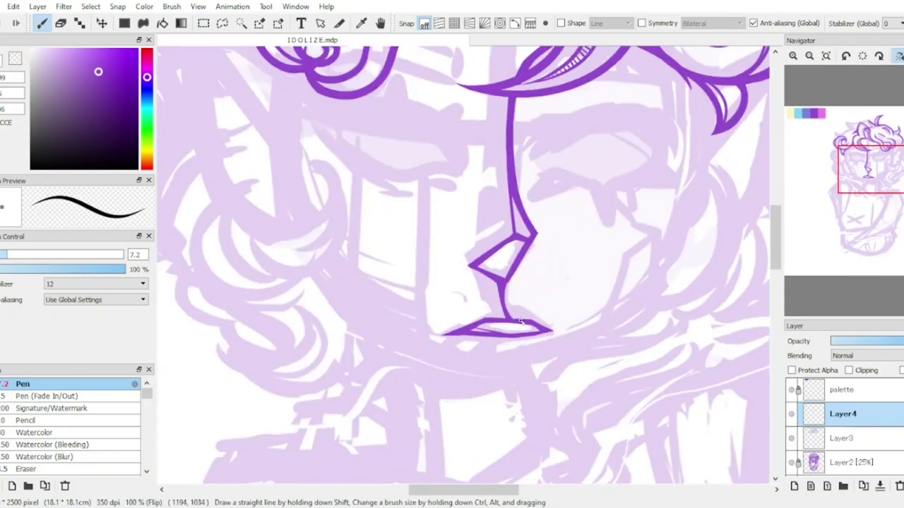
{"action": "key", "text": "h"}
{"action": "key", "text": "ctrl+z"}
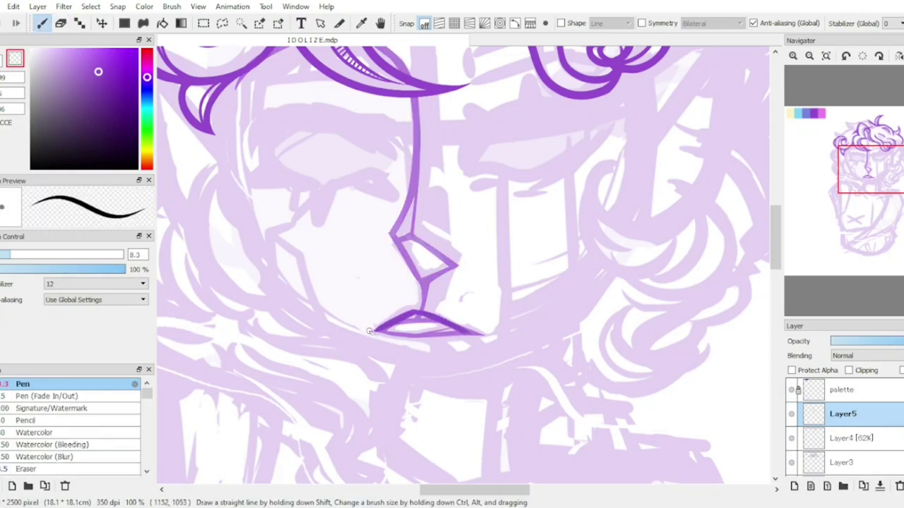
{"action": "key", "text": "h"}
{"action": "key", "text": "h"}
{"action": "key", "text": "ctrl+z"}
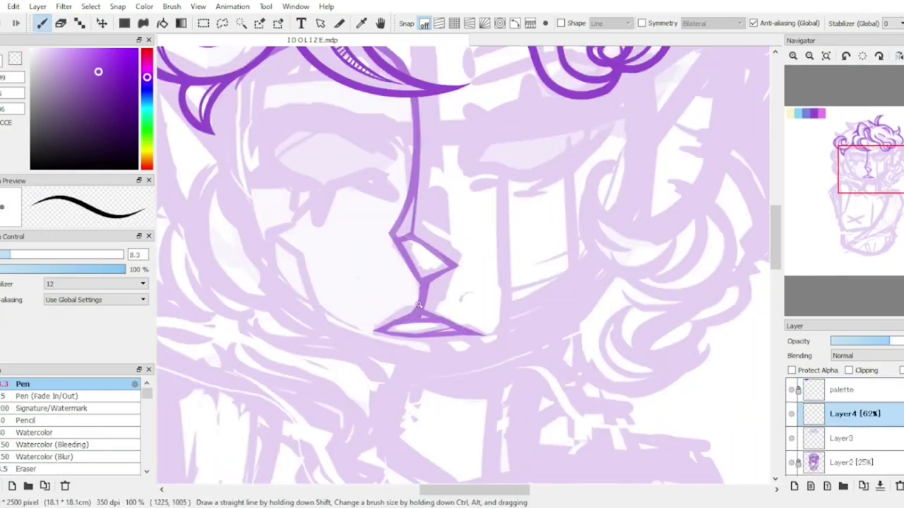
{"action": "key", "text": "h"}
{"action": "key", "text": "h"}
{"action": "key", "text": "ctrl+z"}
Step: Redraw the lips as an angular outline at pen size 8.3, join them to the nose with the philtrum line, and merge into Layer3
{"action": "mouse_move", "coordinate": [373, 331]}
{"action": "left_mouse_down"}
{"action": "mouse_move", "coordinate": [474, 329]}
{"action": "mouse_move", "coordinate": [437, 336]}
{"action": "mouse_move", "coordinate": [462, 324]}
{"action": "mouse_move", "coordinate": [421, 340]}
{"action": "mouse_move", "coordinate": [469, 327]}
{"action": "left_mouse_up"}
{"action": "key", "text": "h"}
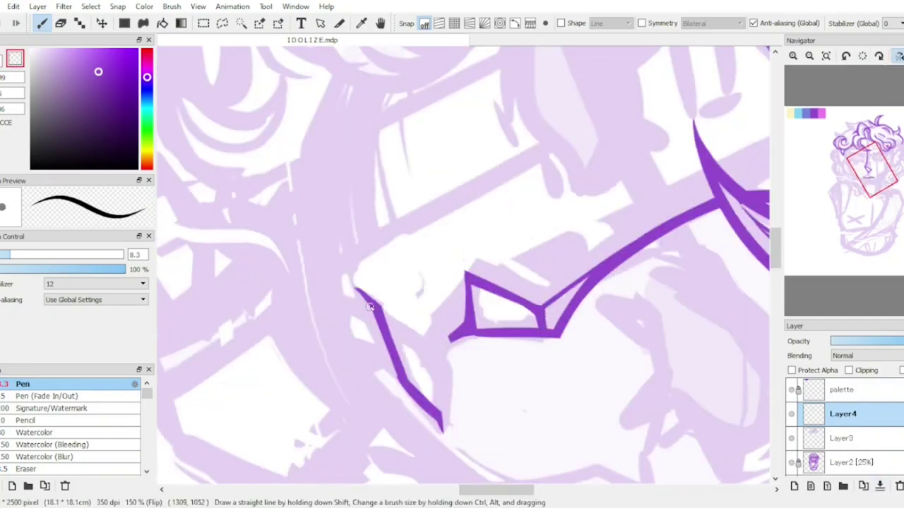
{"action": "key", "text": "ctrl+minus"}
{"action": "left_click_drag", "start_coordinate": [368, 332], "coordinate": [455, 332]}
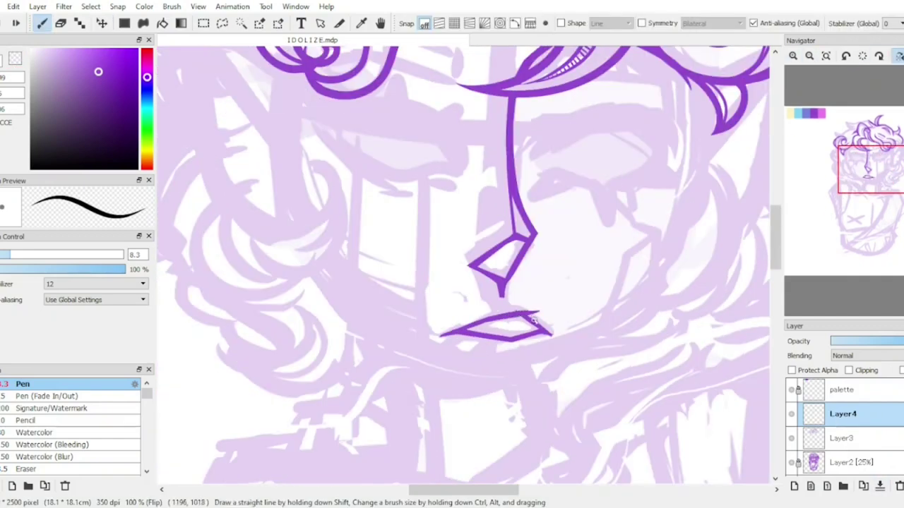
{"action": "key", "text": "h"}
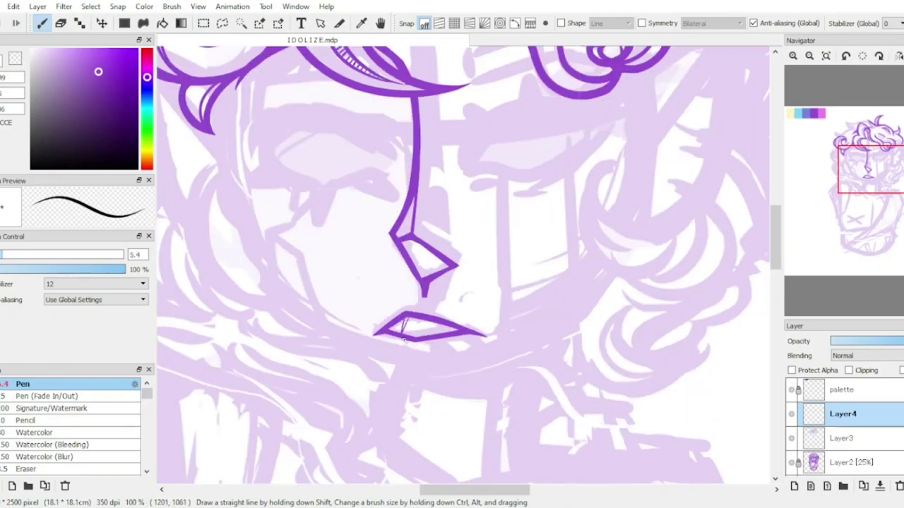
{"action": "left_click_drag", "start_coordinate": [416, 314], "coordinate": [424, 286]}
{"action": "key", "text": "ctrl+e"}
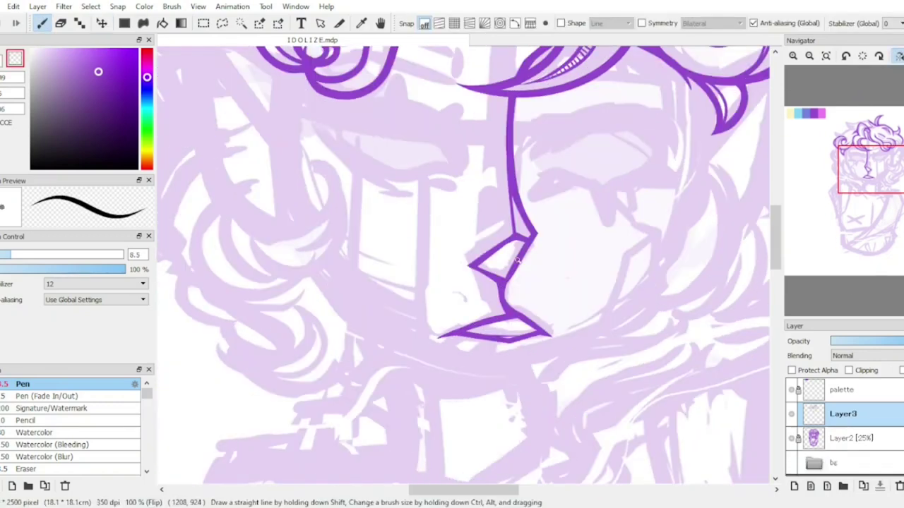
Step: Thicken the upper nose-bridge line at pen size 9.2 on a new layer and merge it into Layer3
{"action": "key", "text": "ctrl+minus"}
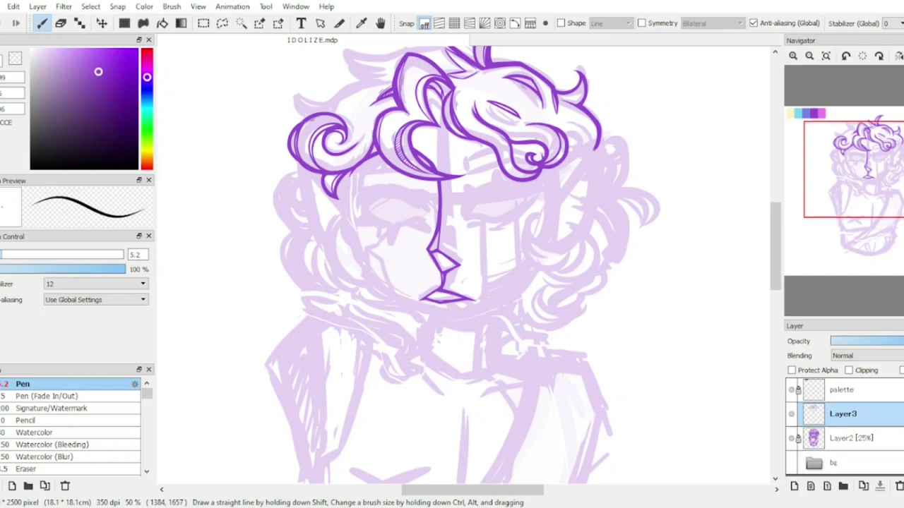
{"action": "key", "text": "ctrl+plus"}
{"action": "key", "text": "ctrl+shift+n"}
{"action": "key", "text": "ctrl+plus"}
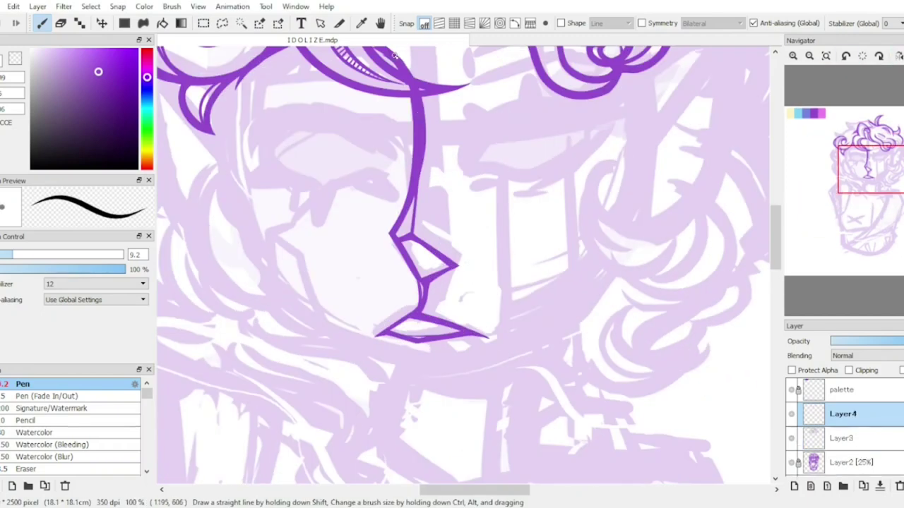
{"action": "key", "text": "ctrl+e"}
Step: Ink the outer face contour from the left side curl down to the cheek at pen size 9.2, trimming it with the eraser
{"action": "key", "text": "ctrl+minus"}
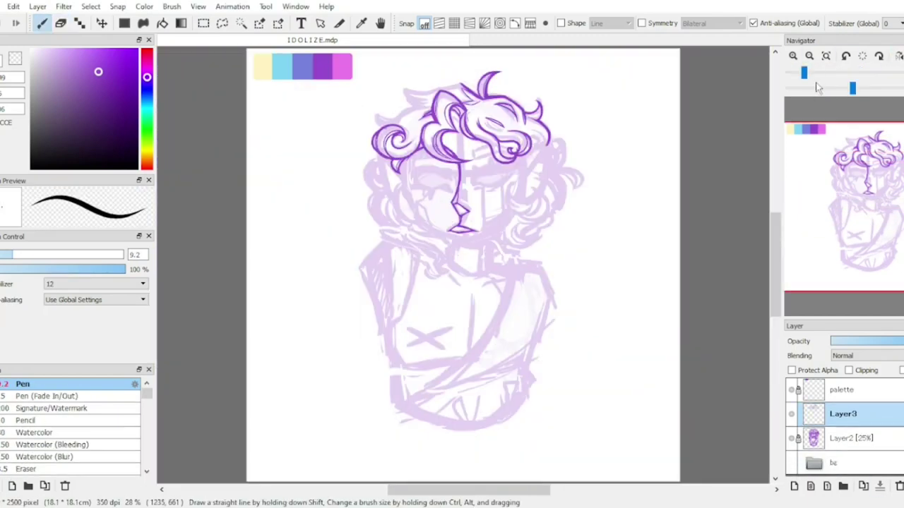
{"action": "key", "text": "ctrl+plus"}
{"action": "key", "text": "ctrl+minus"}
{"action": "key", "text": "ctrl+plus"}
{"action": "left_click_drag", "start_coordinate": [351, 228], "coordinate": [345, 287]}
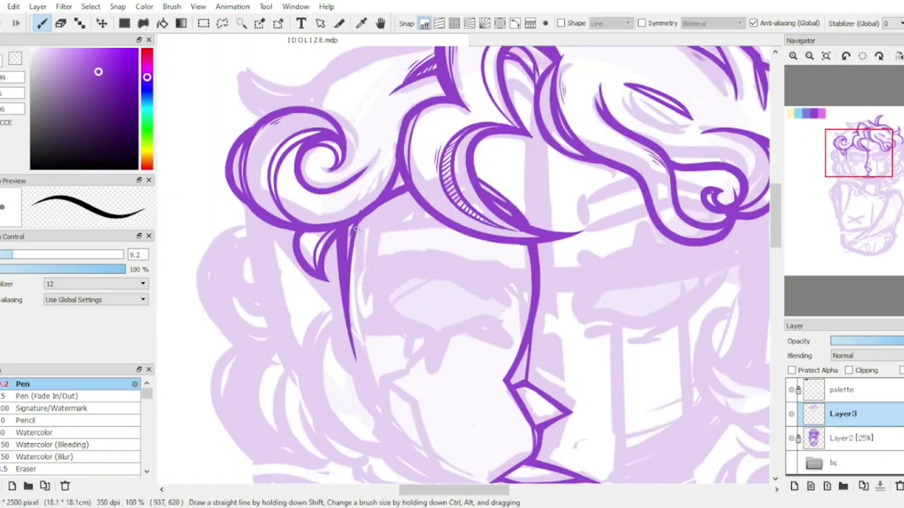
{"action": "key", "text": "e"}
{"action": "scroll", "coordinate": [351, 312], "scroll_direction": "down", "scroll_amount": 3}
{"action": "left_click_drag", "start_coordinate": [299, 141], "coordinate": [302, 206]}
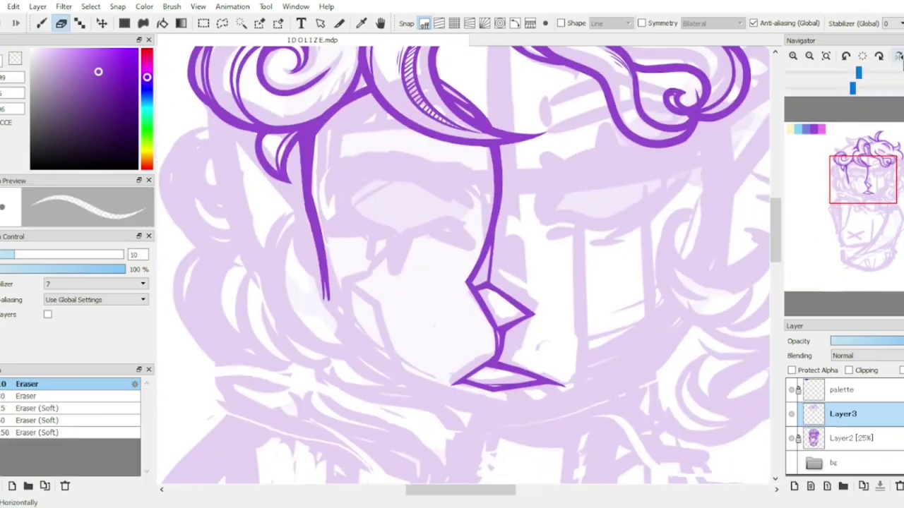
Step: Ink the jawline from the cheek down to the chin on a new layer at pen size 11.8, and merge it into Layer3
{"action": "key", "text": "ctrl+shift+n"}
{"action": "key", "text": "p"}
{"action": "left_click_drag", "start_coordinate": [323, 255], "coordinate": [327, 310]}
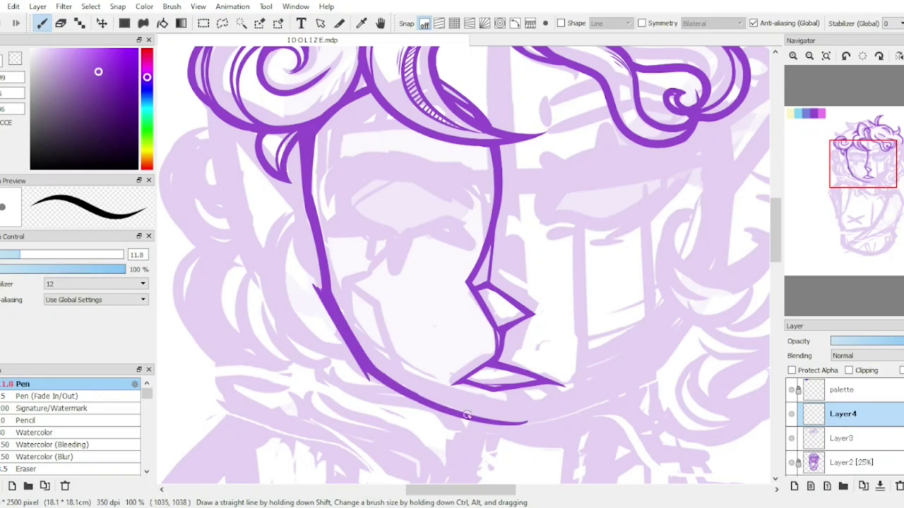
{"action": "key", "text": "ctrl+e"}
Step: Add a thin inner line along the lower jaw curve at pen size 5.6 and clean it up with the eraser
{"action": "left_click", "coordinate": [896, 56]}
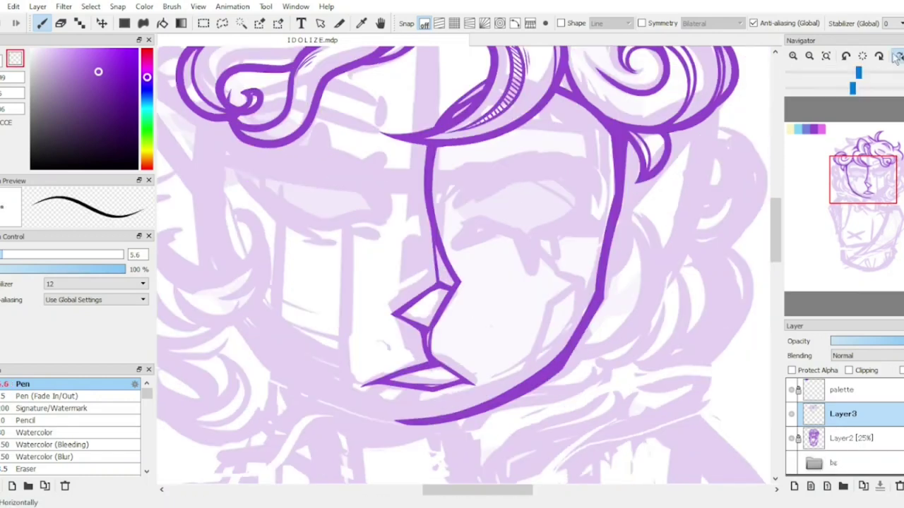
{"action": "left_click", "coordinate": [879, 56]}
{"action": "scroll", "coordinate": [339, 353], "scroll_direction": "up", "scroll_amount": 2}
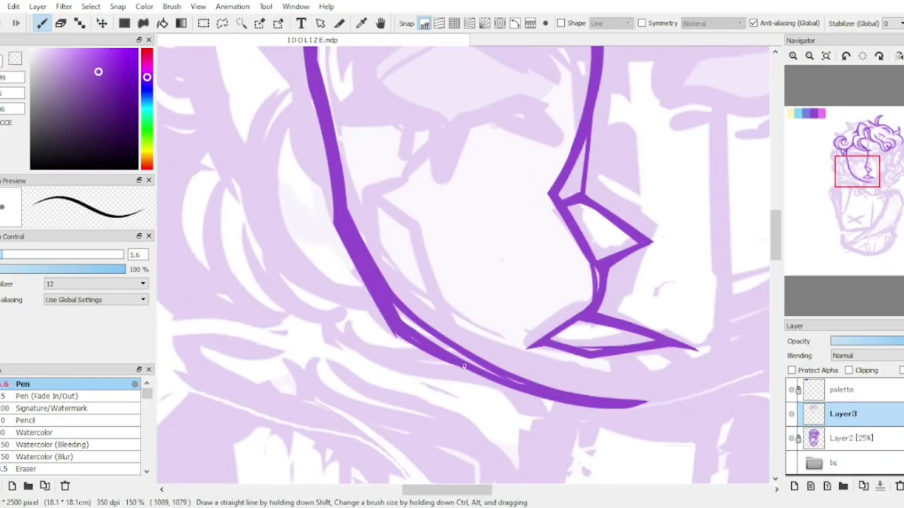
{"action": "key", "text": "e"}
{"action": "scroll", "coordinate": [466, 268], "scroll_direction": "down", "scroll_amount": 3}
Step: Lasso the cheek and jaw contour and transform it slightly outward, away from the nose
{"action": "scroll", "coordinate": [466, 269], "scroll_direction": "up", "scroll_amount": 2}
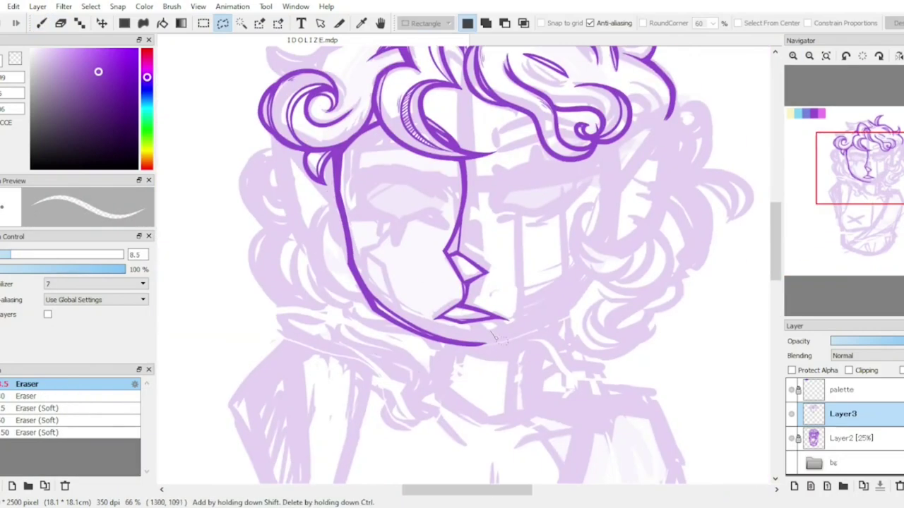
{"action": "key", "text": "v"}
{"action": "key", "text": "ctrl+t"}
{"action": "key", "text": "Return"}
{"action": "key", "text": "b"}
{"action": "scroll", "coordinate": [442, 256], "scroll_direction": "up", "scroll_amount": 2}
{"action": "key", "text": "ctrl+e"}
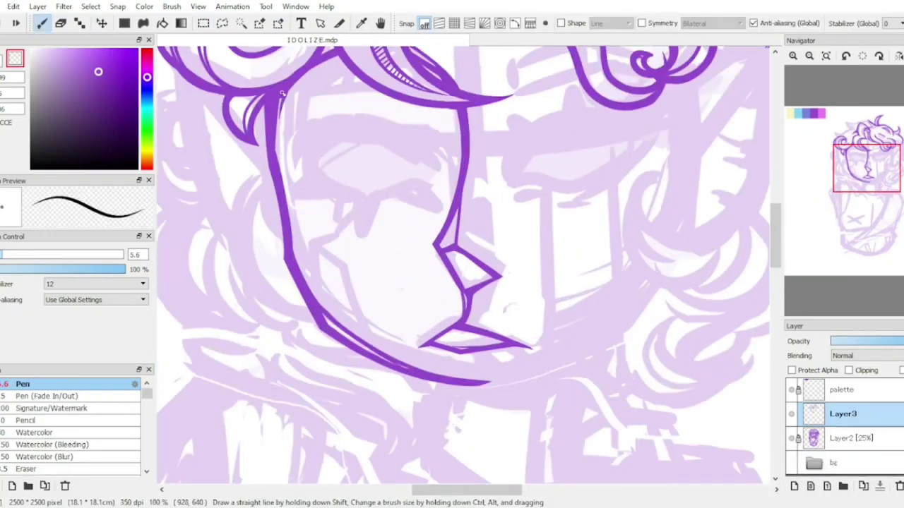
Step: Ink the tapered hair strand hanging below the left side curl on a new layer at pen size 15, and merge it into Layer3
{"action": "scroll", "coordinate": [442, 256], "scroll_direction": "down", "scroll_amount": 3}
{"action": "scroll", "coordinate": [466, 265], "scroll_direction": "up", "scroll_amount": 1}
{"action": "key", "text": "ctrl+shift+n"}
{"action": "left_click_drag", "start_coordinate": [279, 141], "coordinate": [298, 231]}
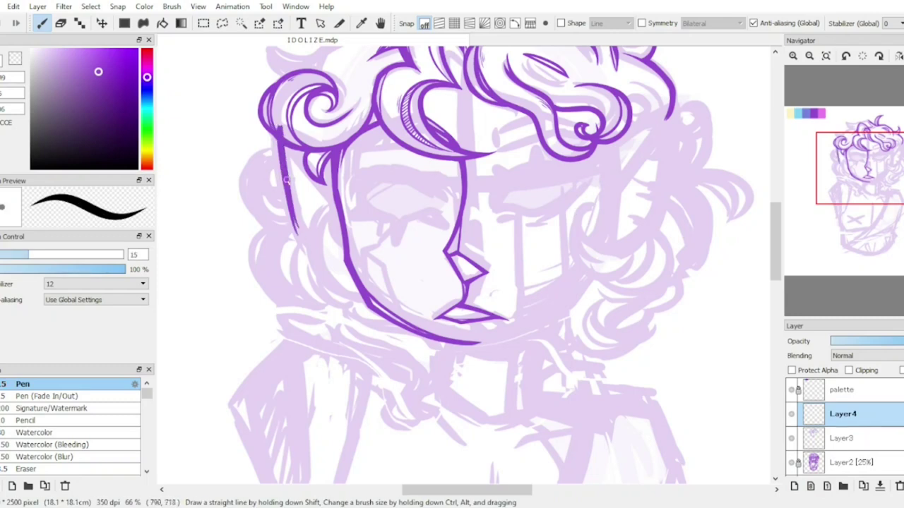
{"action": "key", "text": "e"}
{"action": "key", "text": "b"}
{"action": "key", "text": "ctrl+e"}
{"action": "left_click", "coordinate": [898, 57]}
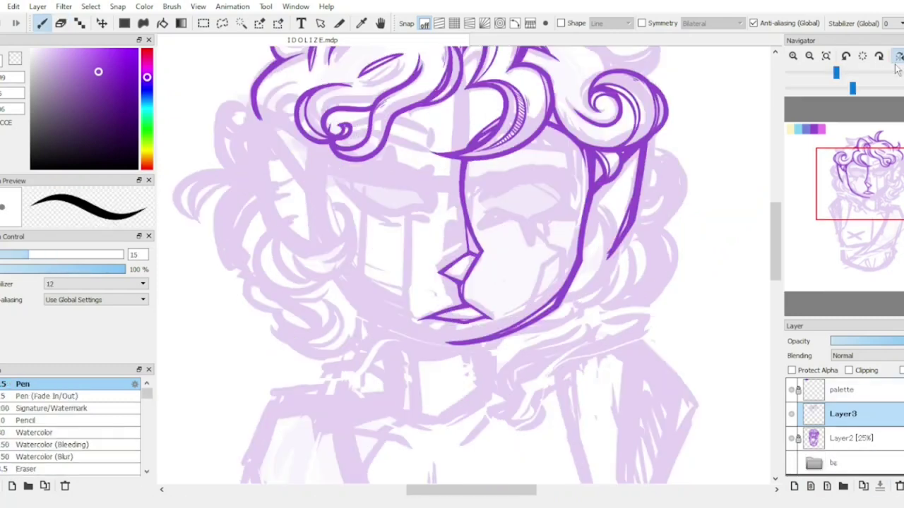
Step: Ink the right half of the jaw curving up from the chin at pen size 15 and trim the contour with the eraser
{"action": "left_click", "coordinate": [898, 57]}
{"action": "key", "text": "v"}
{"action": "key", "text": "b"}
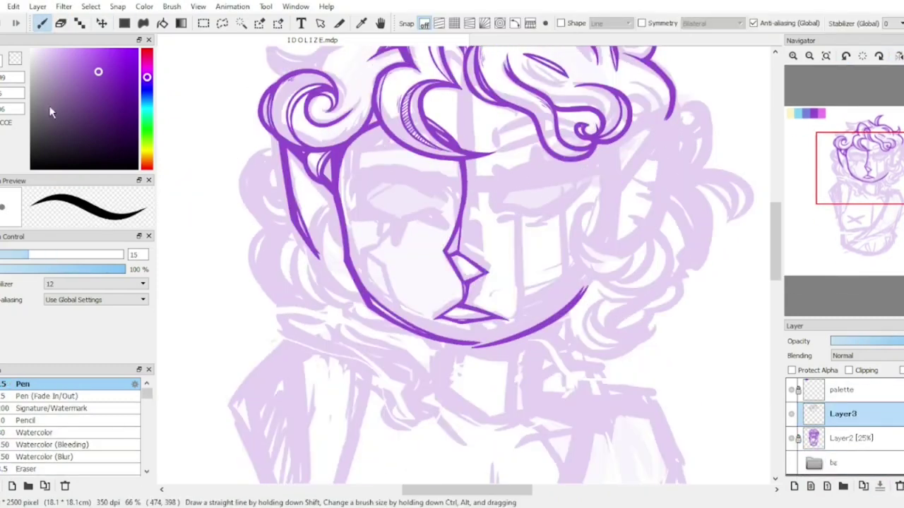
{"action": "scroll", "coordinate": [398, 368], "scroll_direction": "up", "scroll_amount": 2}
{"action": "key", "text": "h"}
{"action": "mouse_move", "coordinate": [452, 386]}
{"action": "left_mouse_down"}
{"action": "mouse_move", "coordinate": [369, 362]}
{"action": "mouse_move", "coordinate": [323, 307]}
{"action": "left_mouse_up"}
{"action": "key", "text": "h"}
{"action": "key", "text": "e"}
{"action": "left_click_drag", "start_coordinate": [401, 361], "coordinate": [296, 257]}
Step: Ink the short vertical line between the lower lip and the chin at pen size 8.7
{"action": "key", "text": "b"}
{"action": "mouse_move", "coordinate": [438, 378]}
{"action": "left_mouse_down"}
{"action": "mouse_move", "coordinate": [353, 338]}
{"action": "mouse_move", "coordinate": [480, 387]}
{"action": "mouse_move", "coordinate": [470, 358]}
{"action": "left_mouse_up"}
{"action": "scroll", "coordinate": [470, 388], "scroll_direction": "down", "scroll_amount": 4}
{"action": "scroll", "coordinate": [387, 249], "scroll_direction": "up", "scroll_amount": 4}
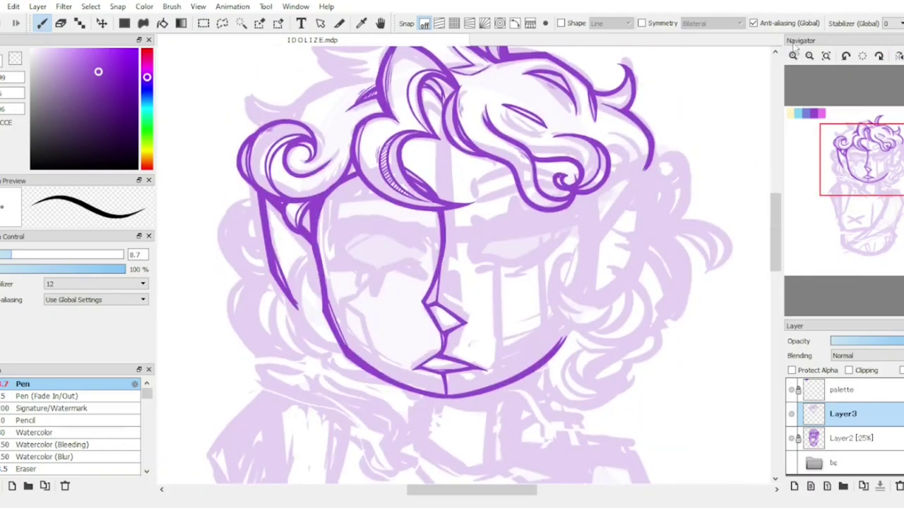
{"action": "key", "text": "h"}
{"action": "key", "text": "h"}
Step: Ink both side lines of the neck below the jaw on a new layer at pen size 15
{"action": "scroll", "coordinate": [388, 249], "scroll_direction": "down", "scroll_amount": 3}
{"action": "key", "text": "ctrl+shift+n"}
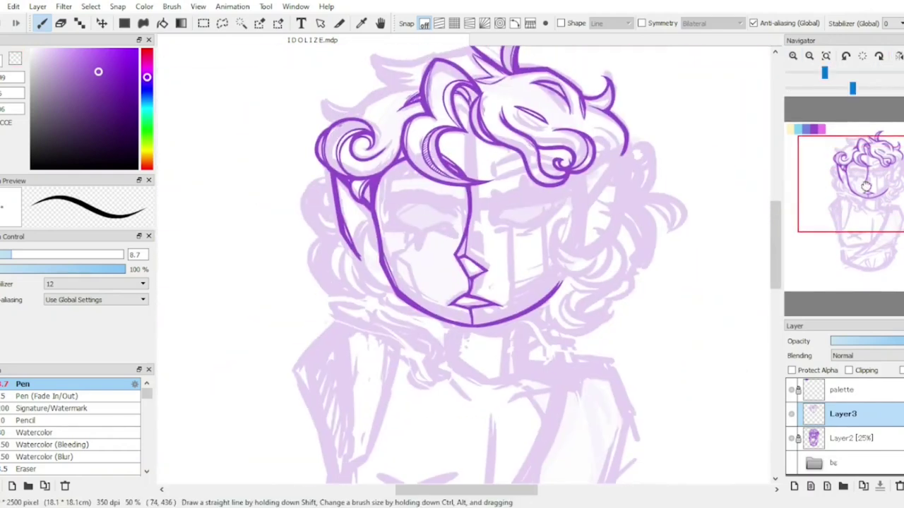
{"action": "scroll", "coordinate": [387, 249], "scroll_direction": "up", "scroll_amount": 2}
{"action": "key", "text": "h"}
{"action": "left_click_drag", "start_coordinate": [387, 322], "coordinate": [375, 411]}
{"action": "key", "text": "h"}
{"action": "left_click_drag", "start_coordinate": [552, 324], "coordinate": [546, 420]}
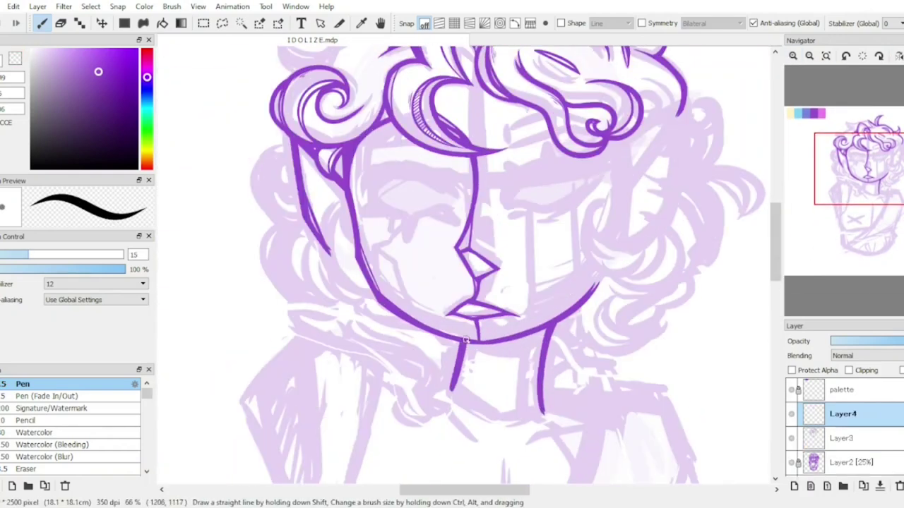
{"action": "left_click_drag", "start_coordinate": [465, 340], "coordinate": [452, 390]}
Step: Fill the pointed shadow shape under the chin with solid purple and merge the neck layer into Layer3
{"action": "key", "text": "h"}
{"action": "key", "text": "h"}
{"action": "key", "text": "g"}
{"action": "left_click", "coordinate": [519, 350]}
{"action": "key", "text": "ctrl+e"}
Step: Add thin tapered inner strokes along both neck lines at pen size 10.3
{"action": "key", "text": "b"}
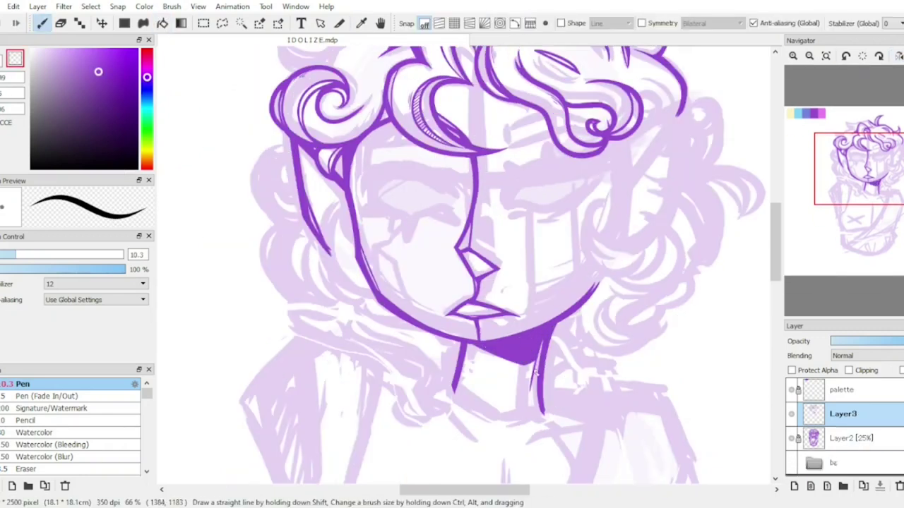
{"action": "key", "text": "h"}
{"action": "left_click_drag", "start_coordinate": [508, 340], "coordinate": [503, 386]}
{"action": "key", "text": "h"}
{"action": "left_click_drag", "start_coordinate": [468, 346], "coordinate": [453, 369]}
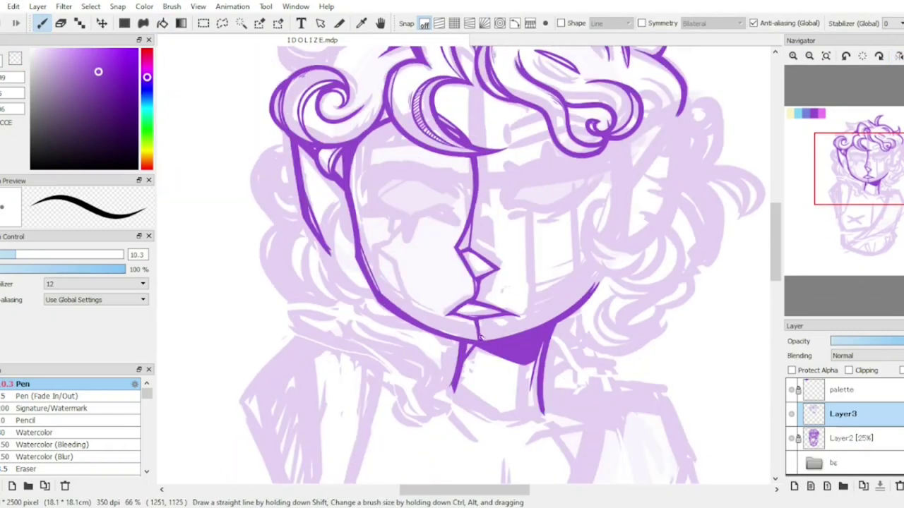
Step: Ink the outer ear curve beside the jaw on a new layer at pen size 10.3
{"action": "left_click", "coordinate": [794, 486]}
{"action": "key", "text": "h"}
{"action": "key", "text": "h"}
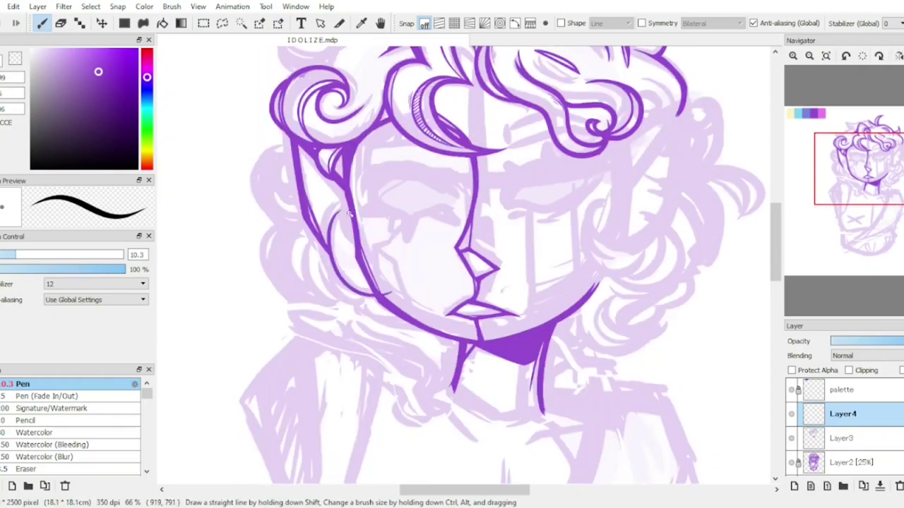
{"action": "left_click_drag", "start_coordinate": [327, 212], "coordinate": [387, 290]}
{"action": "key", "text": "v"}
{"action": "key", "text": "b"}
{"action": "left_click_drag", "start_coordinate": [333, 276], "coordinate": [390, 288]}
{"action": "key", "text": "ctrl+z"}
Step: Clean up the overlapping ear strokes, finish the inner ear lines at pen size 11.8 and merge the layer into Layer3
{"action": "key", "text": "e"}
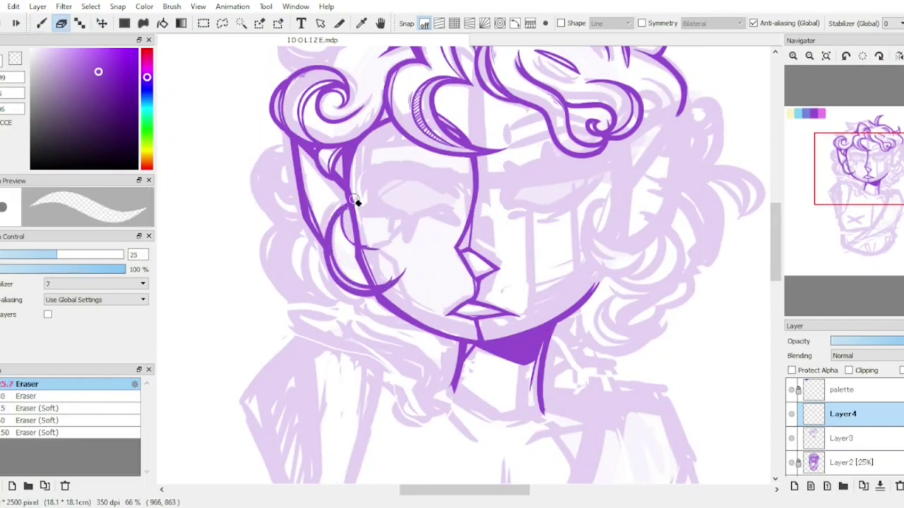
{"action": "key", "text": "b"}
{"action": "key", "text": "h"}
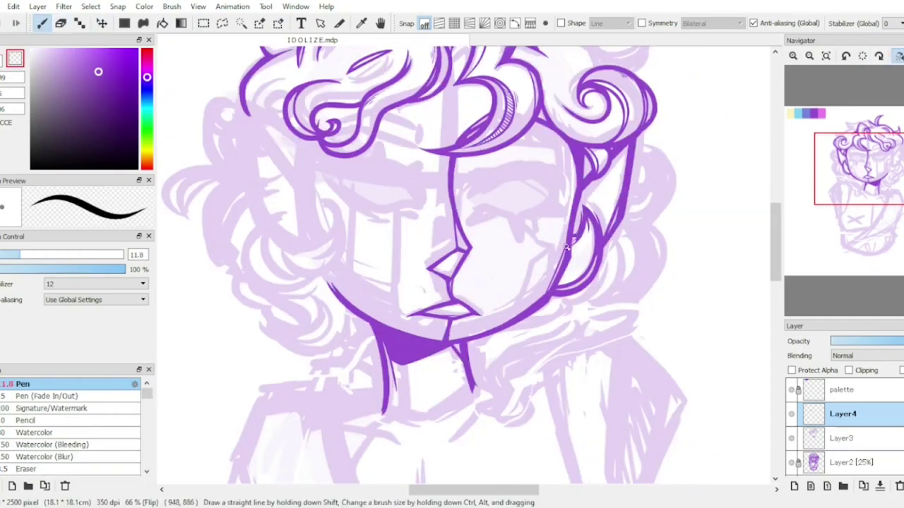
{"action": "key", "text": "ctrl+e"}
Step: Ink a small hooked curl beside the right cheek at pen size 11.8
{"action": "key", "text": "h"}
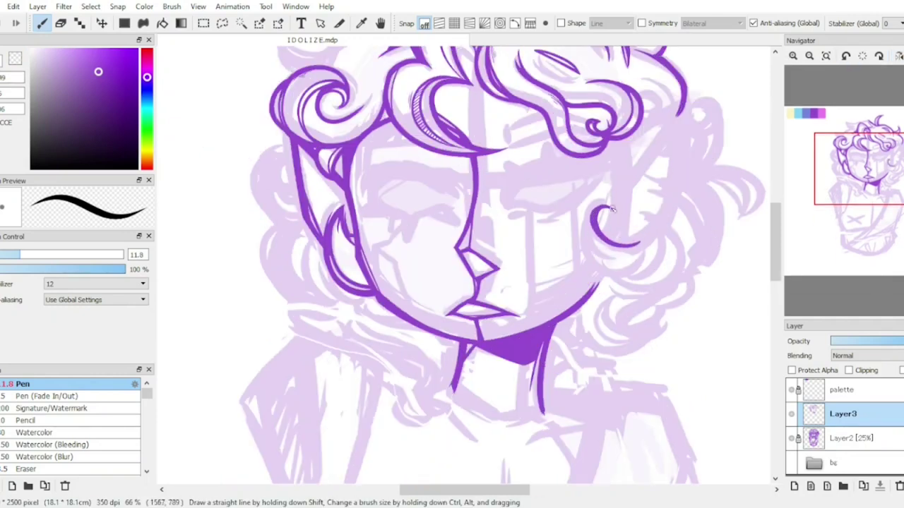
{"action": "scroll", "coordinate": [616, 248], "scroll_direction": "up", "scroll_amount": 1}
Step: Ink the lower edge and jagged left end of the rectangular hair clip in the front curls on a new layer
{"action": "key", "text": "ctrl+shift+n"}
{"action": "scroll", "coordinate": [495, 233], "scroll_direction": "up", "scroll_amount": 2}
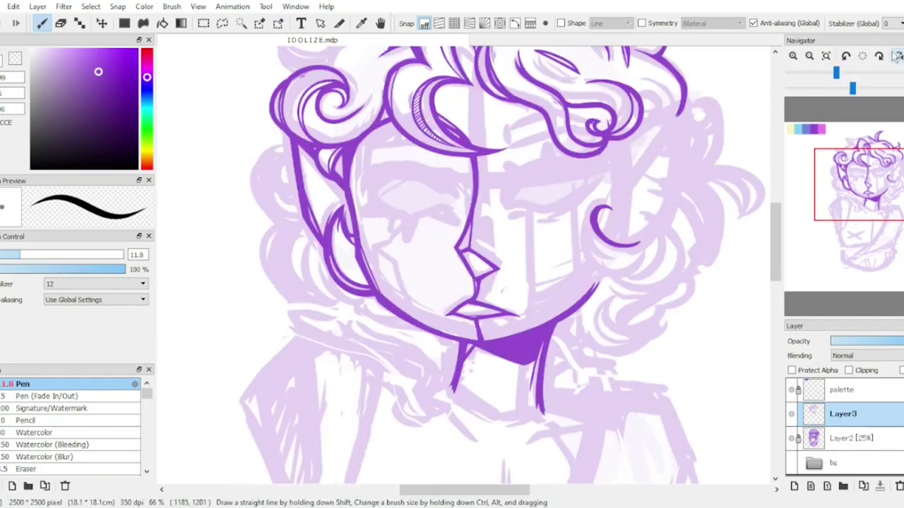
{"action": "mouse_move", "coordinate": [466, 208]}
{"action": "left_mouse_down"}
{"action": "mouse_move", "coordinate": [475, 240]}
{"action": "mouse_move", "coordinate": [325, 207]}
{"action": "left_mouse_up"}
{"action": "key", "text": "h"}
{"action": "key", "text": "End"}
{"action": "key", "text": "End"}
{"action": "key", "text": "End"}
{"action": "key", "text": "End"}
{"action": "key", "text": "End"}
{"action": "key", "text": "End"}
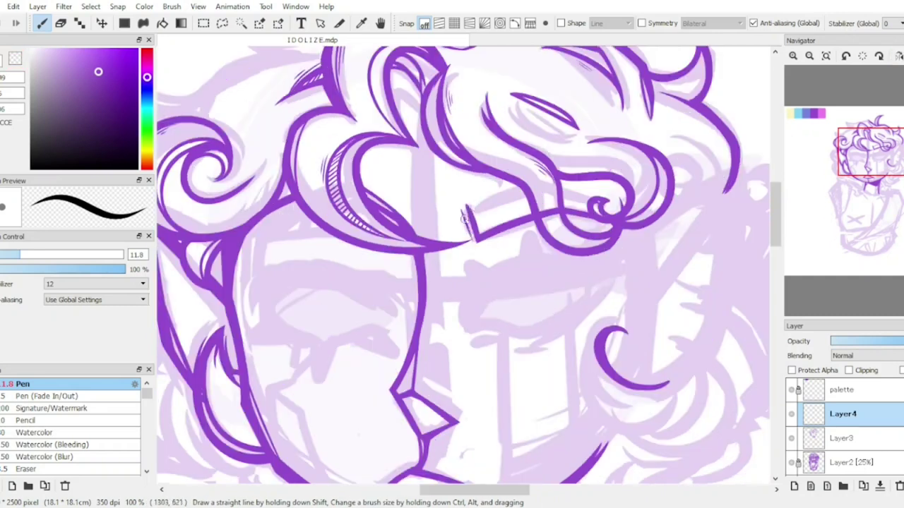
Step: Ink the upper edge of the hair clip through the front curls at pen size 11.8
{"action": "key", "text": "e"}
{"action": "key", "text": "n"}
{"action": "left_click_drag", "start_coordinate": [535, 204], "coordinate": [520, 253]}
{"action": "key", "text": "Home"}
{"action": "key", "text": "h"}
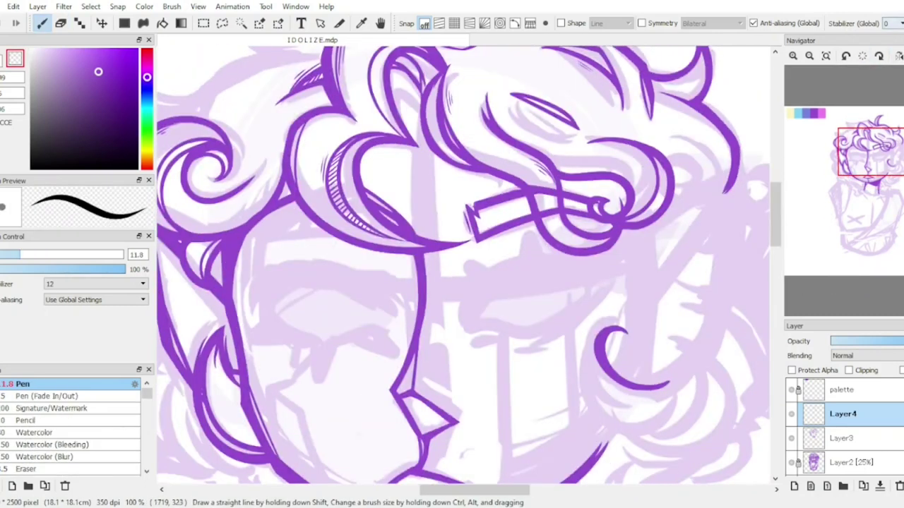
{"action": "scroll", "coordinate": [479, 181], "scroll_direction": "up", "scroll_amount": 1}
{"action": "scroll", "coordinate": [479, 181], "scroll_direction": "up", "scroll_amount": 1}
Step: Erase the clip lines where the hair strand overlaps them at eraser size 10 and merge the layer into Layer3
{"action": "key", "text": "e"}
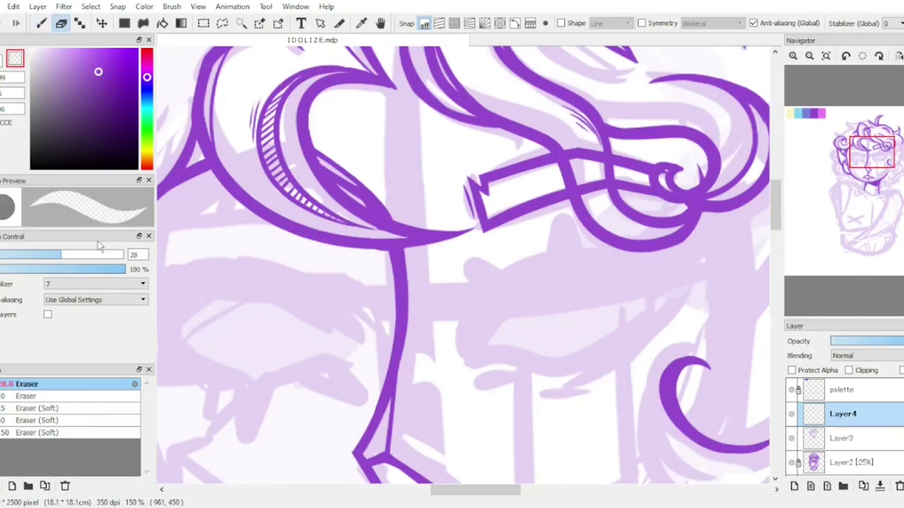
{"action": "scroll", "coordinate": [495, 162], "scroll_direction": "down", "scroll_amount": 5}
{"action": "scroll", "coordinate": [498, 152], "scroll_direction": "up", "scroll_amount": 6}
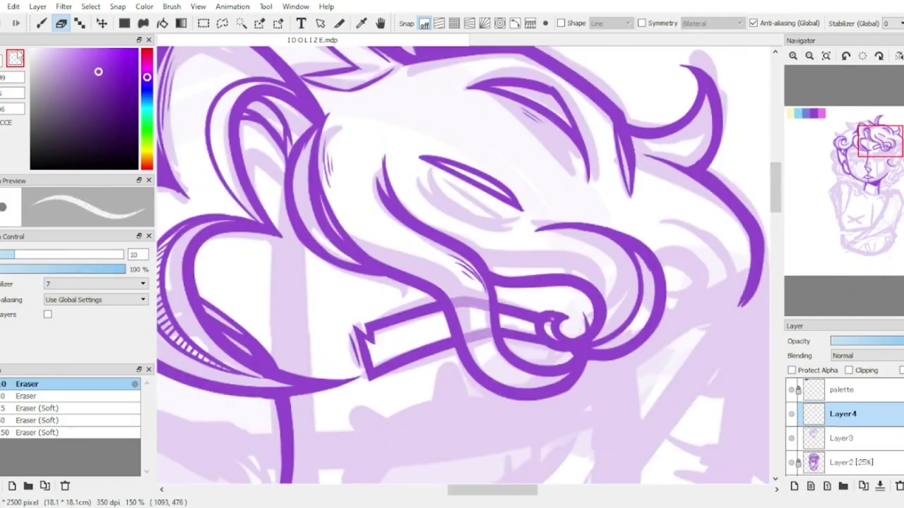
{"action": "key", "text": "ctrl+e"}
Step: Refine the neck lines at pen size 7.4, extending the right line with a curved tip at its base
{"action": "key", "text": "n"}
{"action": "scroll", "coordinate": [466, 212], "scroll_direction": "down", "scroll_amount": 6}
{"action": "scroll", "coordinate": [466, 212], "scroll_direction": "up", "scroll_amount": 2}
{"action": "key", "text": "h"}
{"action": "scroll", "coordinate": [467, 212], "scroll_direction": "up", "scroll_amount": 2}
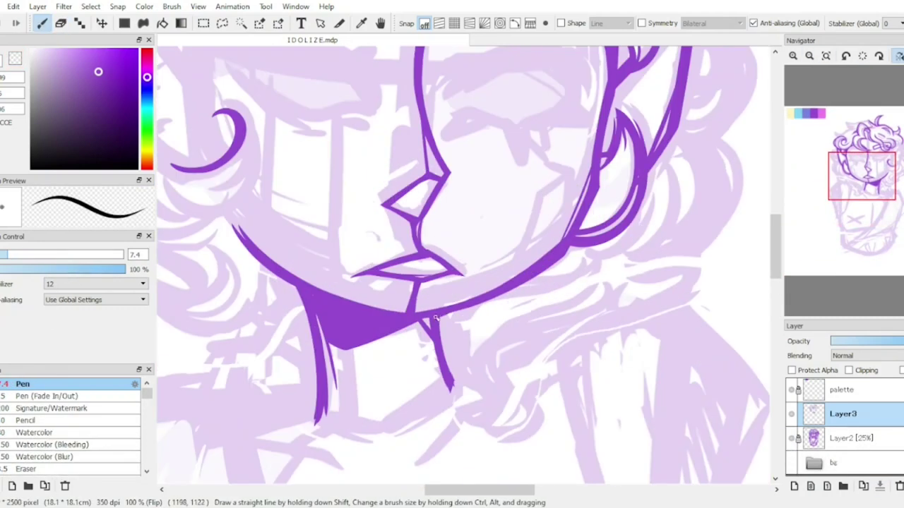
{"action": "key", "text": "h"}
{"action": "scroll", "coordinate": [466, 268], "scroll_direction": "down", "scroll_amount": 5}
{"action": "key", "text": "h"}
{"action": "scroll", "coordinate": [410, 304], "scroll_direction": "up", "scroll_amount": 5}
{"action": "mouse_move", "coordinate": [372, 286]}
{"action": "left_mouse_down"}
{"action": "mouse_move", "coordinate": [410, 305]}
{"action": "mouse_move", "coordinate": [385, 316]}
{"action": "left_mouse_up"}
{"action": "key", "text": "e"}
{"action": "key", "text": "p"}
{"action": "key", "text": "h"}
{"action": "scroll", "coordinate": [466, 268], "scroll_direction": "down", "scroll_amount": 3}
Step: Ink the outer lower curve and upper lid of the right eye on a new layer at pen size 9.8
{"action": "key", "text": "ctrl+shift+n"}
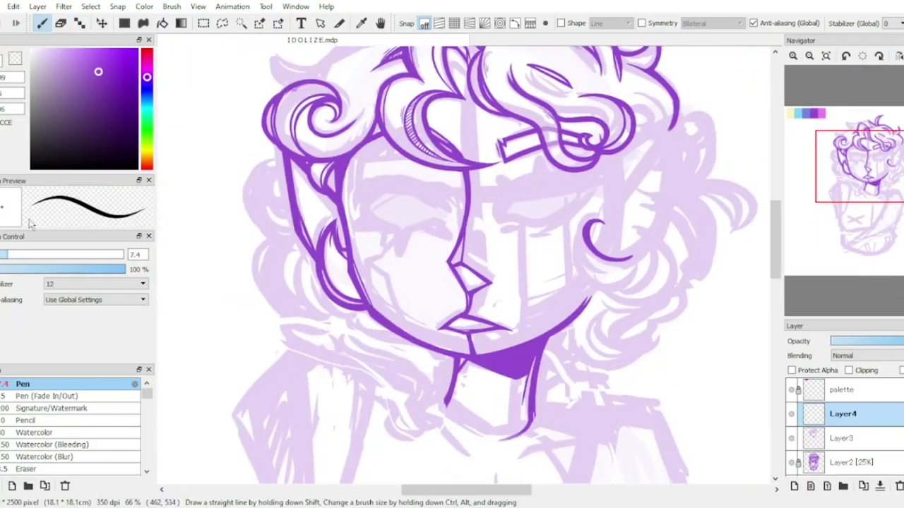
{"action": "left_click", "coordinate": [14, 254]}
{"action": "key", "text": "h"}
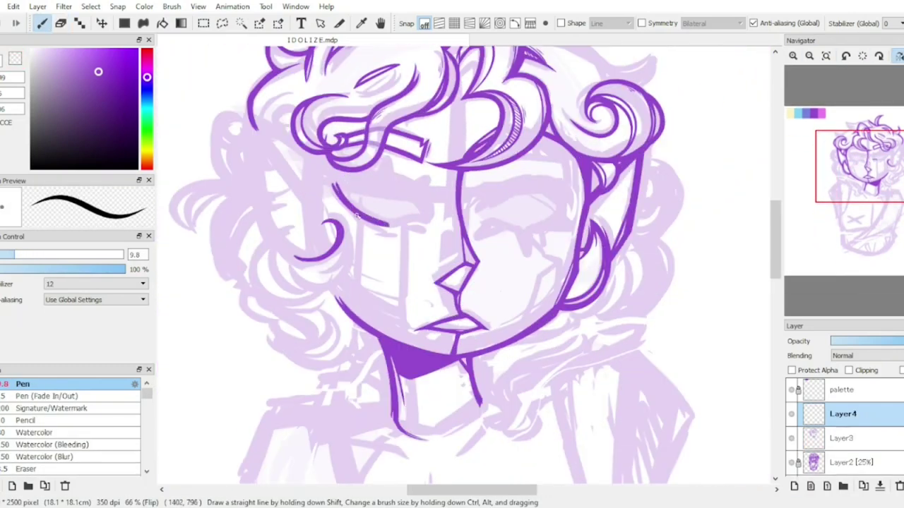
{"action": "scroll", "coordinate": [356, 215], "scroll_direction": "up", "scroll_amount": 3}
{"action": "scroll", "coordinate": [339, 197], "scroll_direction": "down", "scroll_amount": 2}
{"action": "mouse_move", "coordinate": [267, 140]}
{"action": "left_mouse_down"}
{"action": "mouse_move", "coordinate": [402, 165]}
{"action": "mouse_move", "coordinate": [381, 161]}
{"action": "mouse_move", "coordinate": [417, 185]}
{"action": "left_mouse_up"}
Step: Close the right eye's inner corner and lower lid, add the crease above it and merge the layer into Layer3
{"action": "key", "text": "h"}
{"action": "key", "text": "h"}
{"action": "key", "text": "h"}
{"action": "key", "text": "h"}
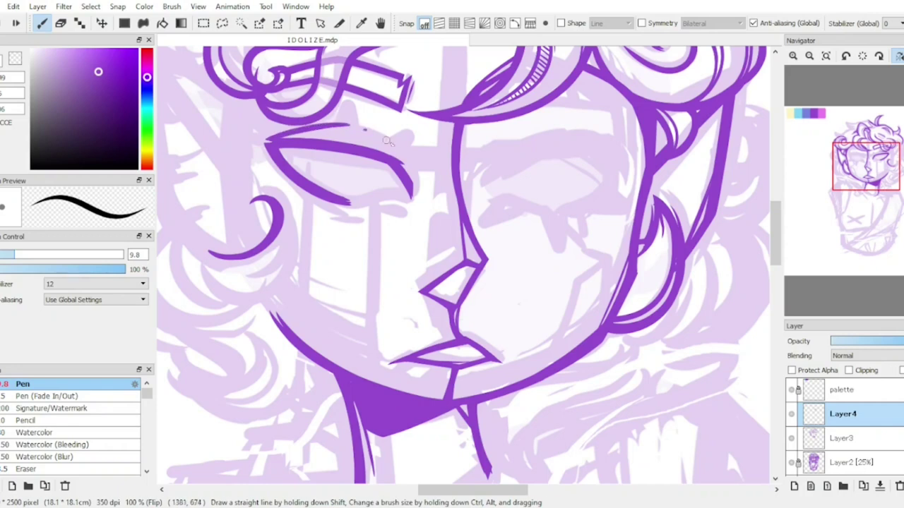
{"action": "key", "text": "h"}
{"action": "key", "text": "h"}
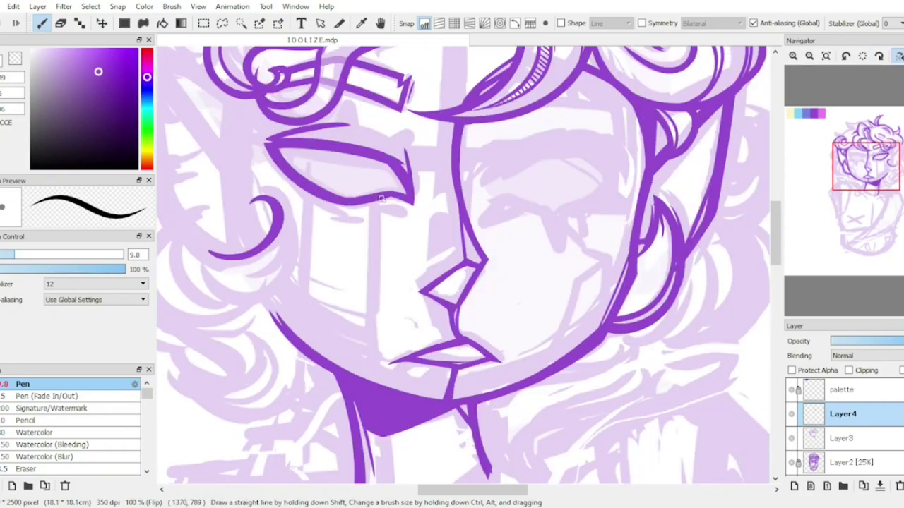
{"action": "key", "text": "ctrl+e"}
Step: Clean up the right eye's outline and sharpen its corners, switching between the transparent colour and purple
{"action": "left_click", "coordinate": [17, 62]}
{"action": "key", "text": "h"}
{"action": "left_click", "coordinate": [22, 68]}
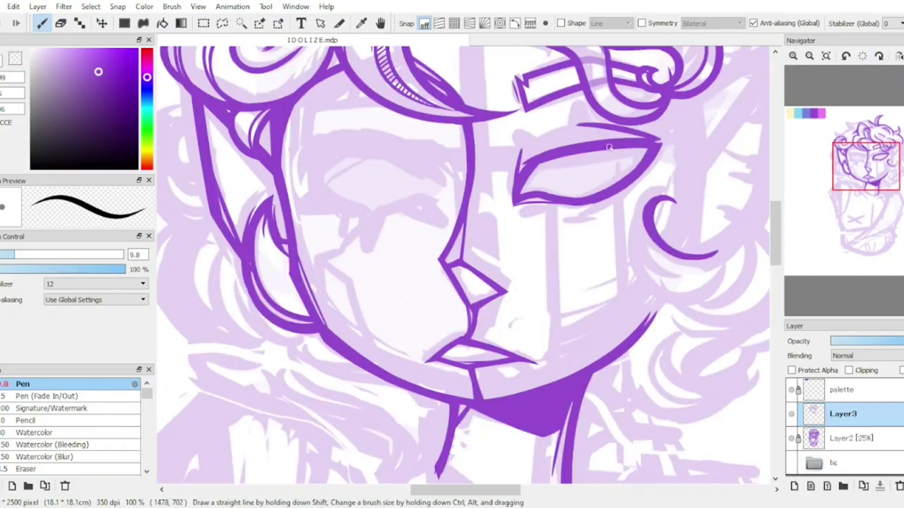
{"action": "key", "text": "h"}
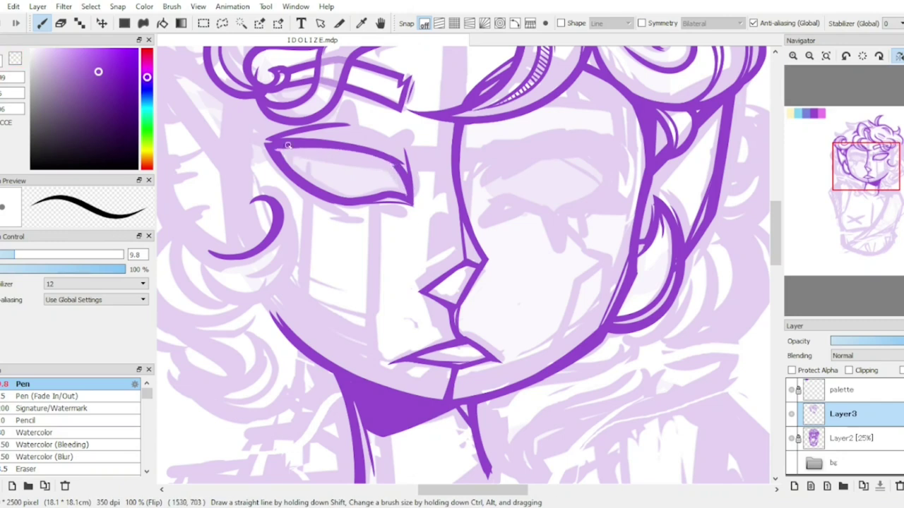
Step: Add a short tapered dash below the right eye's inner corner and hatch its upper lid at pen size 5
{"action": "key", "text": "h"}
{"action": "scroll", "coordinate": [287, 144], "scroll_direction": "down", "scroll_amount": 2}
{"action": "scroll", "coordinate": [533, 182], "scroll_direction": "up", "scroll_amount": 2}
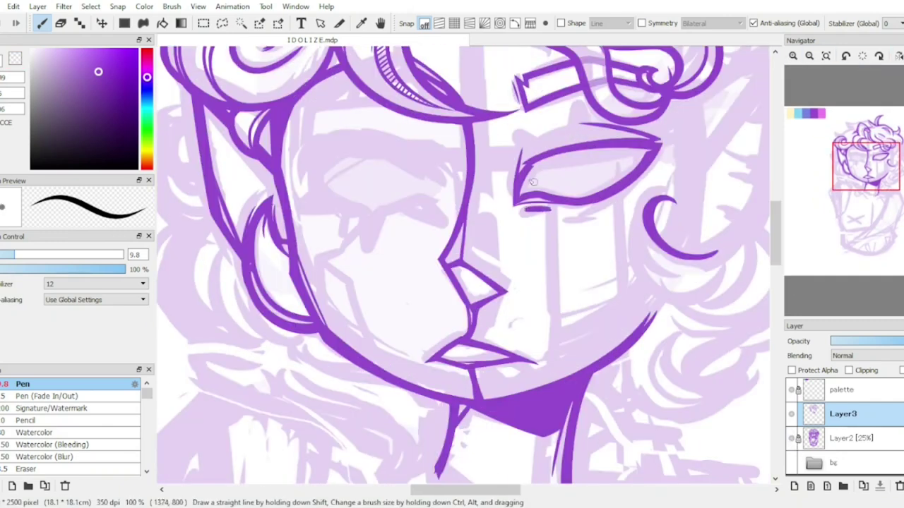
{"action": "scroll", "coordinate": [533, 182], "scroll_direction": "down", "scroll_amount": 2}
{"action": "scroll", "coordinate": [549, 161], "scroll_direction": "up", "scroll_amount": 2}
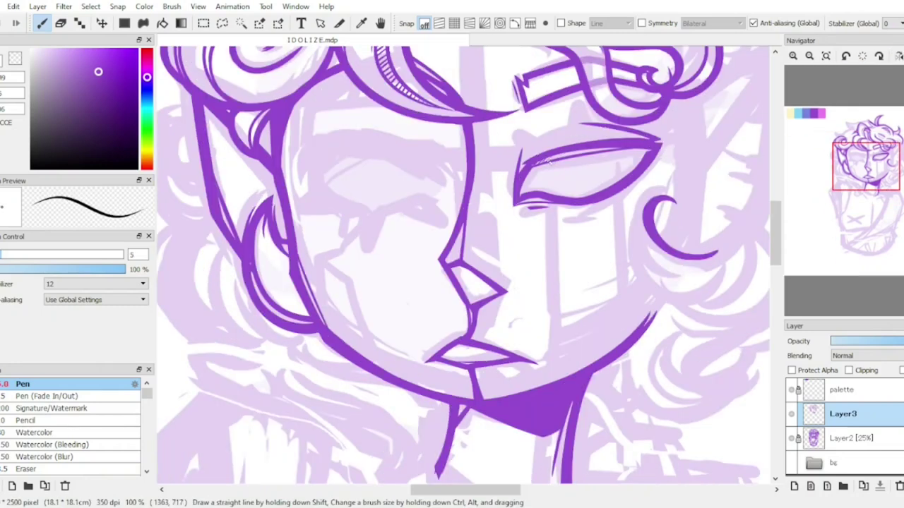
{"action": "scroll", "coordinate": [392, 310], "scroll_direction": "up", "scroll_amount": 2}
Step: Move the finished eye from Layer3 onto its own layer named eyes inside a new folder named eyes
{"action": "key", "text": "ctrl+shift+n"}
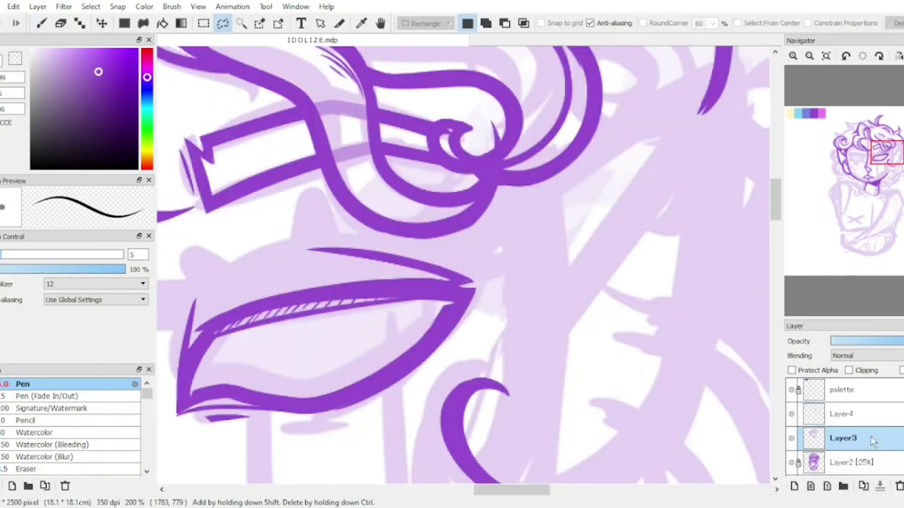
{"action": "scroll", "coordinate": [392, 310], "scroll_direction": "down", "scroll_amount": 3}
{"action": "key", "text": "v"}
{"action": "key", "text": "b"}
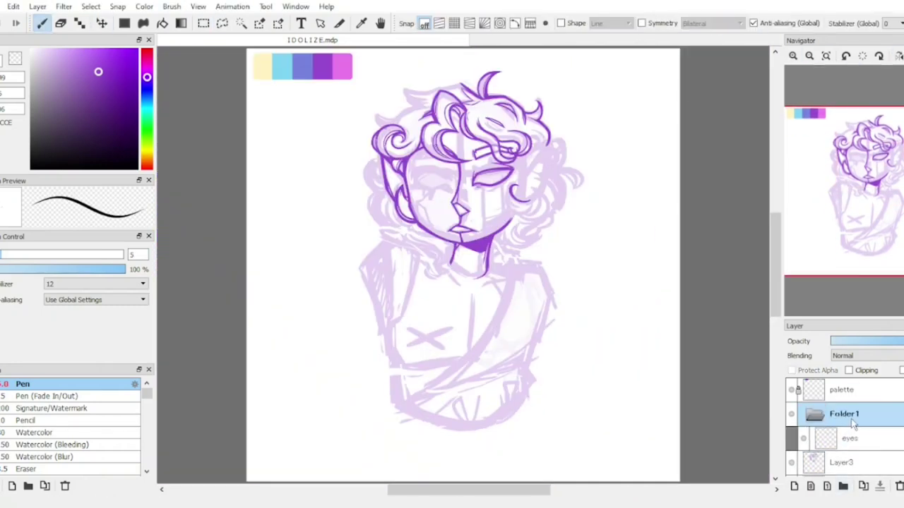
{"action": "key", "text": "h"}
Step: Paste a copy of the eye, mirror and fit it over the left eye of the sketch, and lower its layer's opacity to 54%
{"action": "scroll", "coordinate": [462, 261], "scroll_direction": "up", "scroll_amount": 3}
{"action": "key", "text": "ctrl+v"}
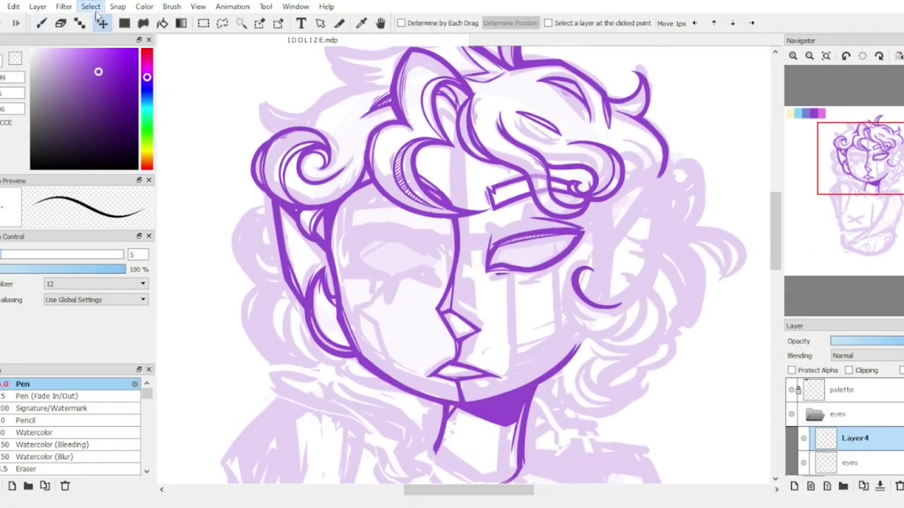
{"action": "key", "text": "ctrl+t"}
{"action": "key", "text": "h"}
{"action": "key", "text": "h"}
{"action": "key", "text": "h"}
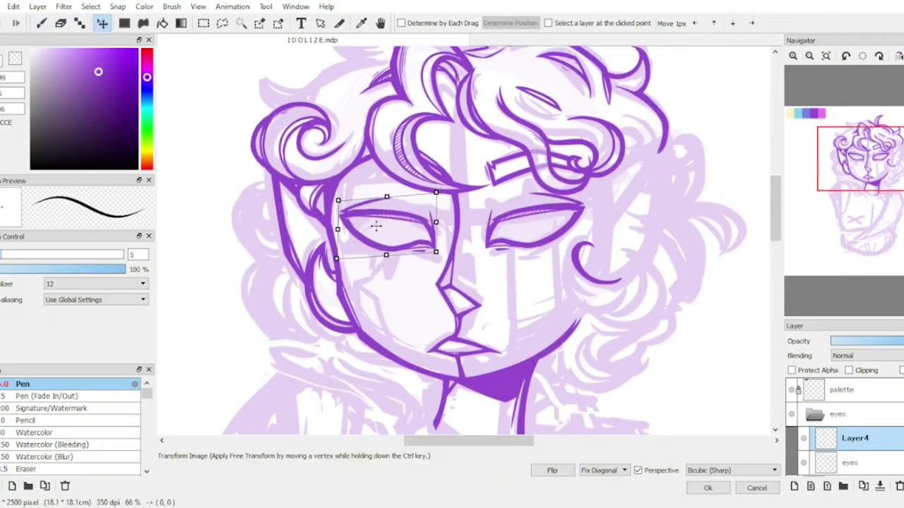
{"action": "key", "text": "Return"}
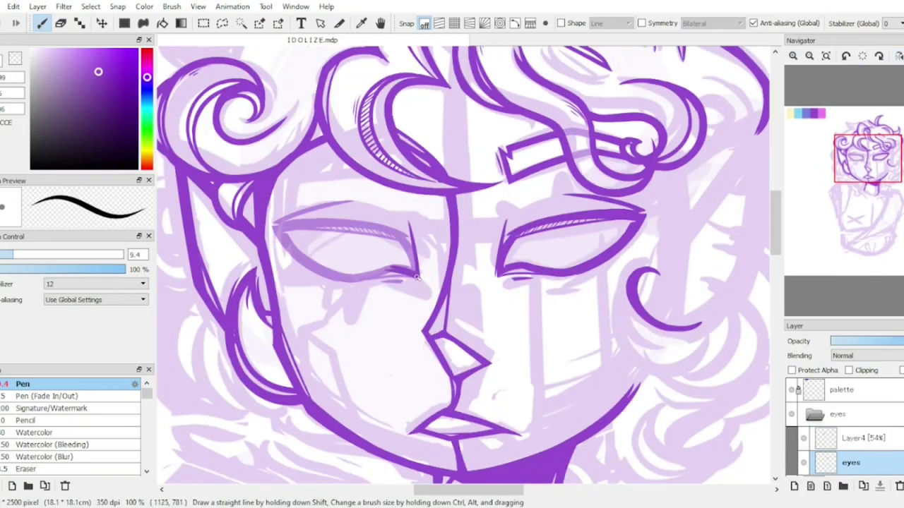
Step: Trace the left eye's inner corner, upper lid and crease over the translucent copy on the eyes layer at pen size 9.4
{"action": "key", "text": "h"}
{"action": "key", "text": "h"}
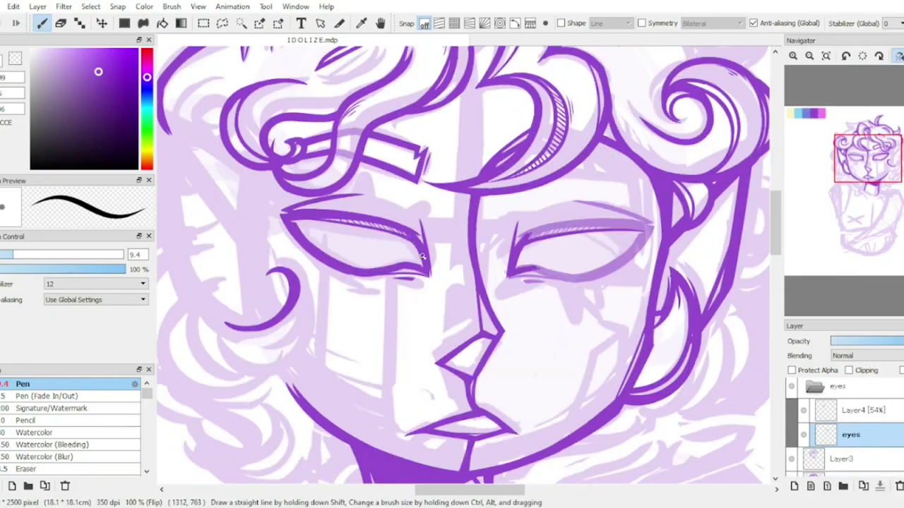
{"action": "left_click_drag", "start_coordinate": [406, 252], "coordinate": [327, 140]}
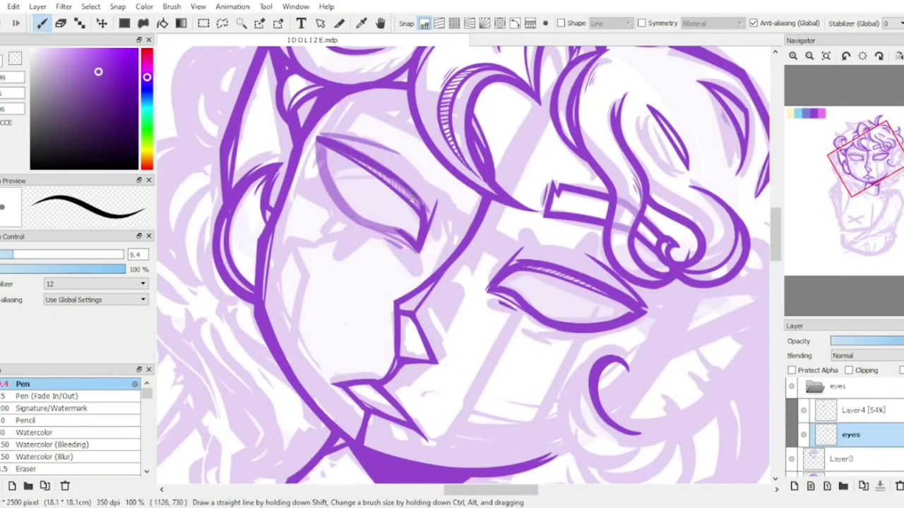
{"action": "key", "text": "h"}
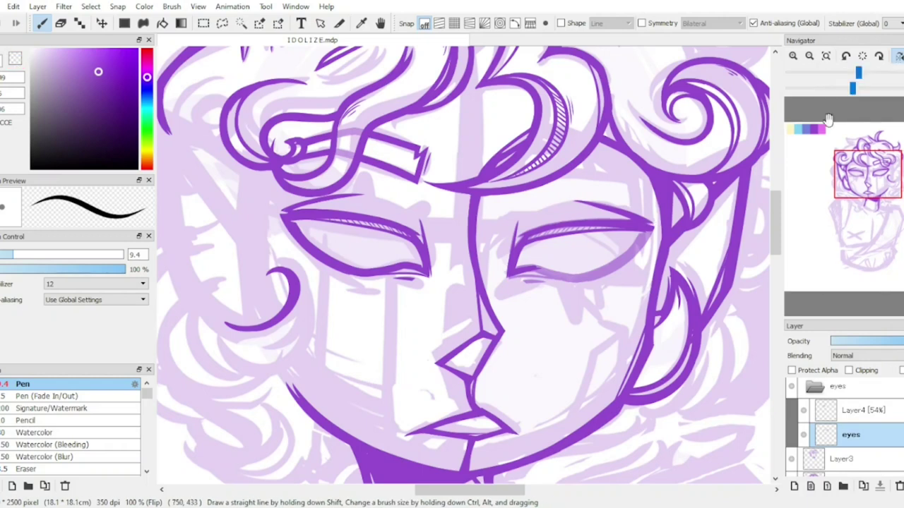
{"action": "key", "text": "h"}
{"action": "key", "text": "h"}
Step: Finish the left eye's lower lid and the dash below it at pen size 7, and hide the translucent copy
{"action": "scroll", "coordinate": [571, 269], "scroll_direction": "up", "scroll_amount": 2}
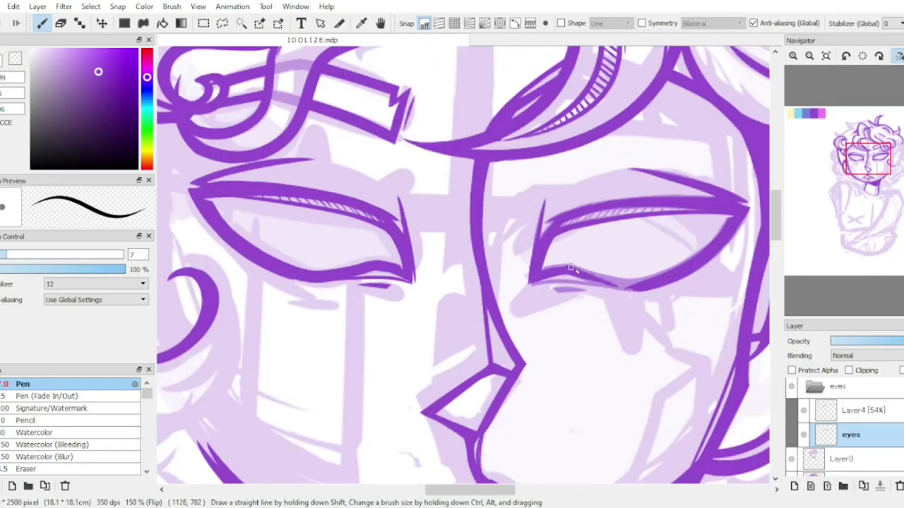
{"action": "key", "text": "h"}
{"action": "scroll", "coordinate": [578, 289], "scroll_direction": "down", "scroll_amount": 2}
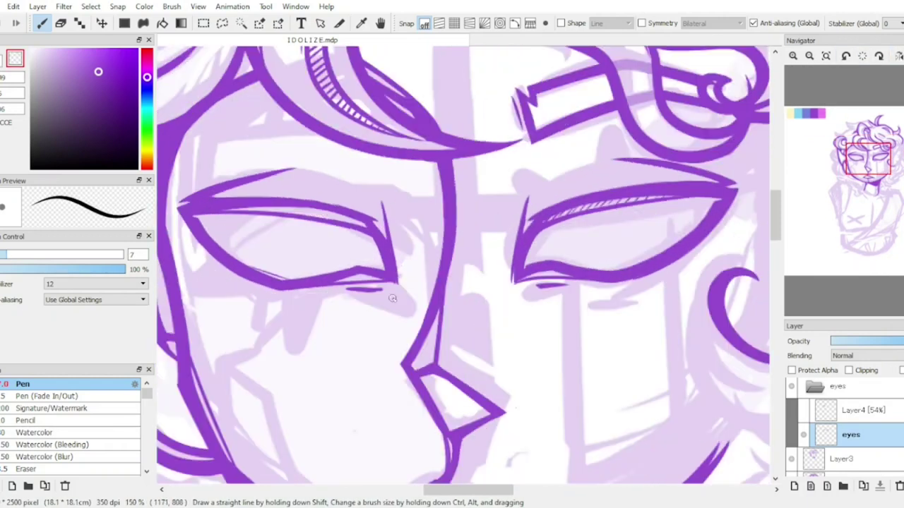
Step: Hatch the left eye's upper lid and remove the translucent guide layer from the eyes folder
{"action": "key", "text": "e"}
{"action": "key", "text": "v"}
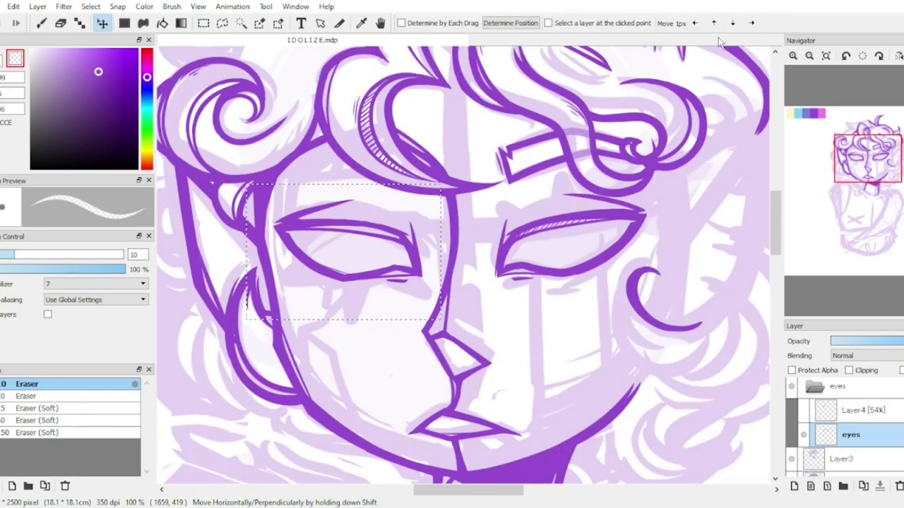
{"action": "key", "text": "h"}
{"action": "key", "text": "h"}
{"action": "key", "text": "b"}
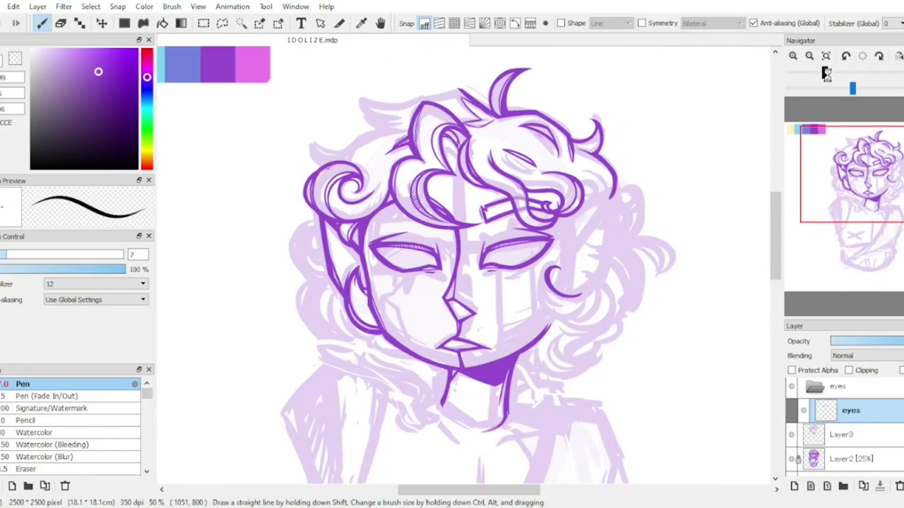
Step: Ink solid pointed marks at the left eye's outer corner and below its lower lid on a new layer at pen size 8.3
{"action": "key", "text": "v"}
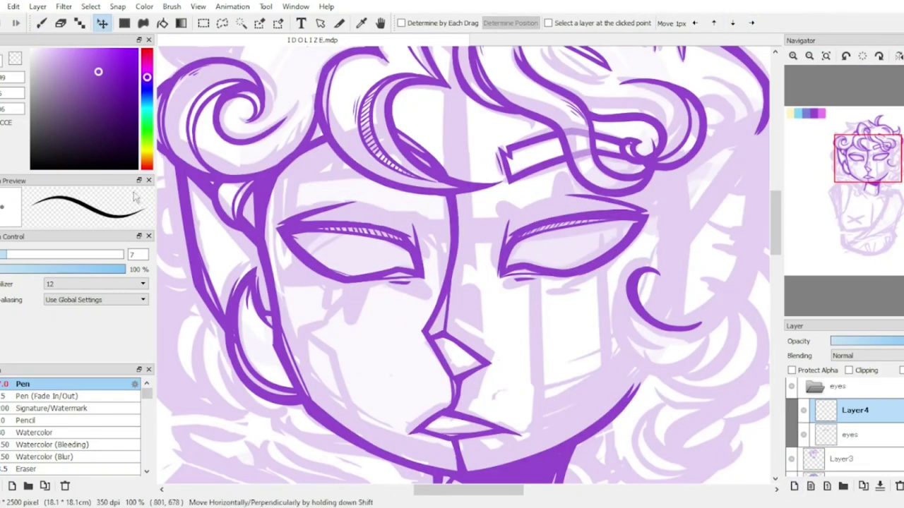
{"action": "key", "text": "b"}
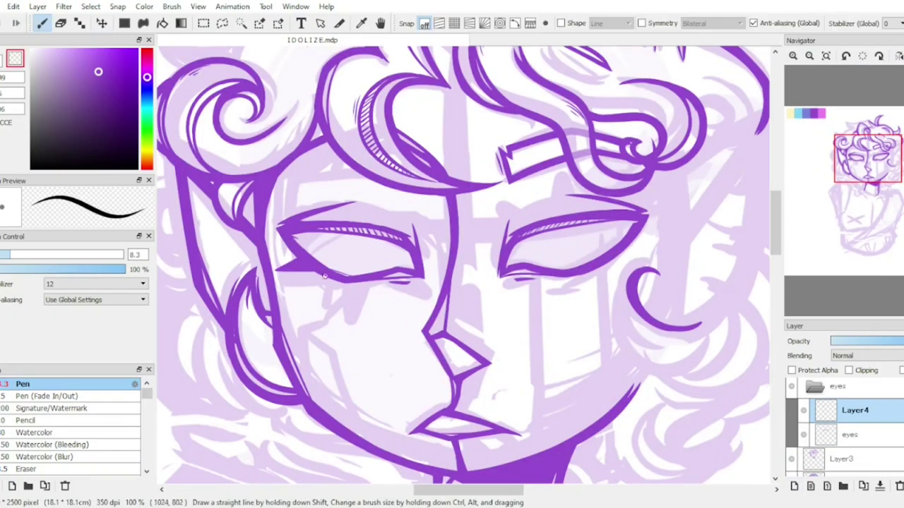
{"action": "key", "text": "h"}
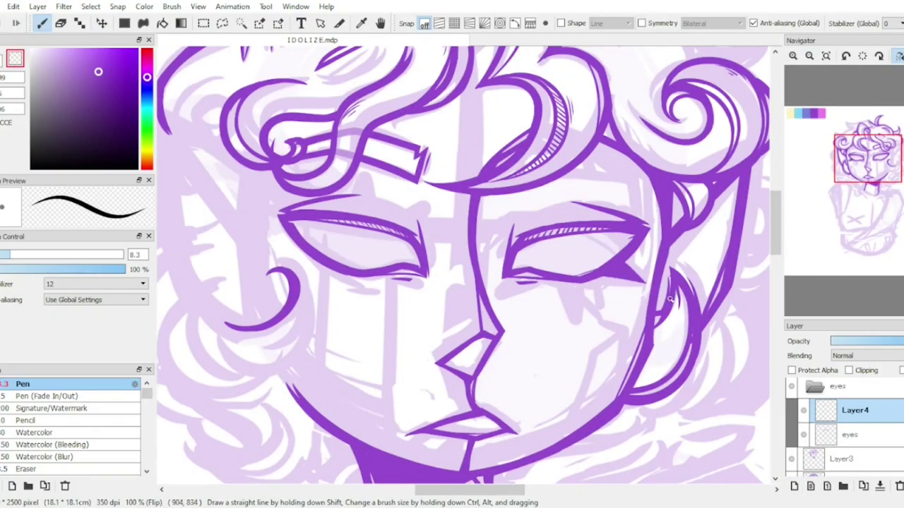
{"action": "key", "text": "h"}
{"action": "left_click_drag", "start_coordinate": [341, 290], "coordinate": [346, 319]}
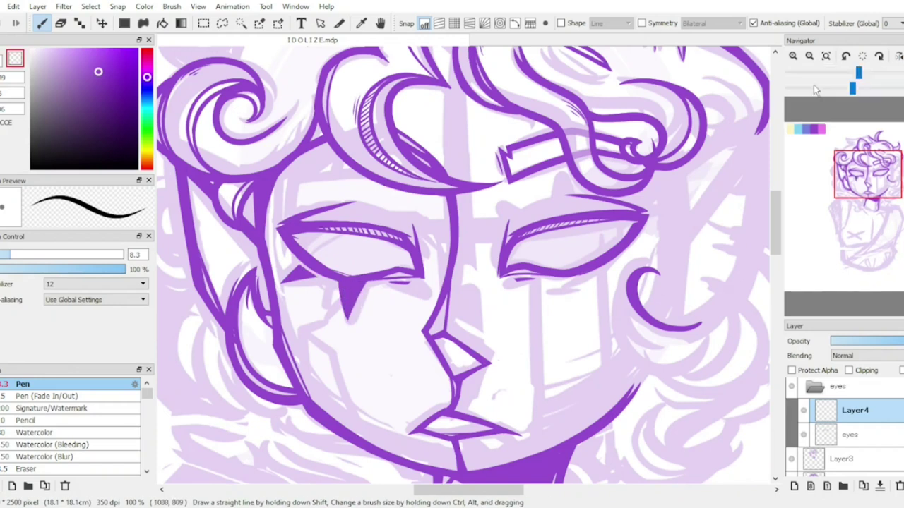
Step: Erase a thin gap between the pointed mark and the left eye's lower lid at eraser size 10
{"action": "scroll", "coordinate": [345, 306], "scroll_direction": "up", "scroll_amount": 2}
{"action": "scroll", "coordinate": [424, 212], "scroll_direction": "down", "scroll_amount": 5}
{"action": "scroll", "coordinate": [492, 228], "scroll_direction": "up", "scroll_amount": 4}
{"action": "key", "text": "e"}
{"action": "scroll", "coordinate": [493, 228], "scroll_direction": "down", "scroll_amount": 4}
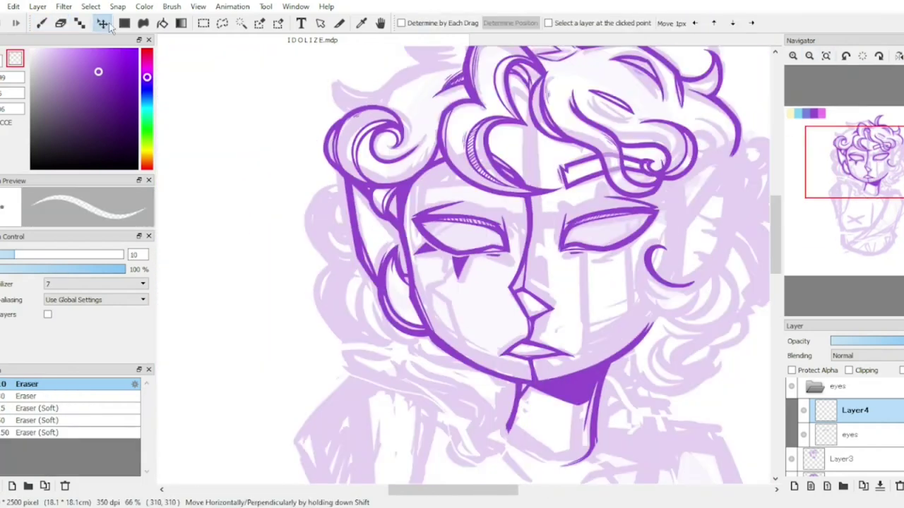
Step: Merge the eye marks layer down, then ink spiked lashes on the right eye and a jagged crack down the left cheek
{"action": "key", "text": "b"}
{"action": "scroll", "coordinate": [292, 162], "scroll_direction": "up", "scroll_amount": 4}
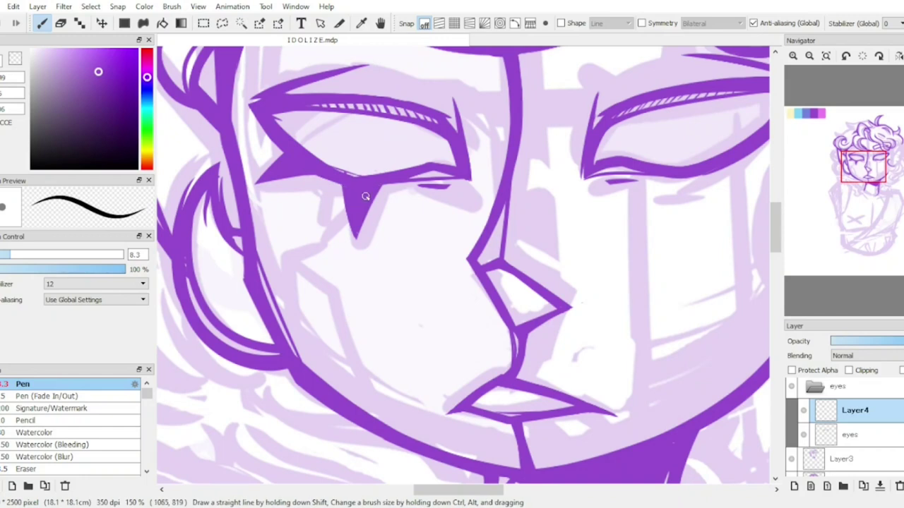
{"action": "key", "text": "h"}
{"action": "key", "text": "h"}
{"action": "scroll", "coordinate": [463, 271], "scroll_direction": "down", "scroll_amount": 5}
{"action": "key", "text": "ctrl+e"}
{"action": "key", "text": "ctrl+z"}
{"action": "scroll", "coordinate": [271, 360], "scroll_direction": "up", "scroll_amount": 1}
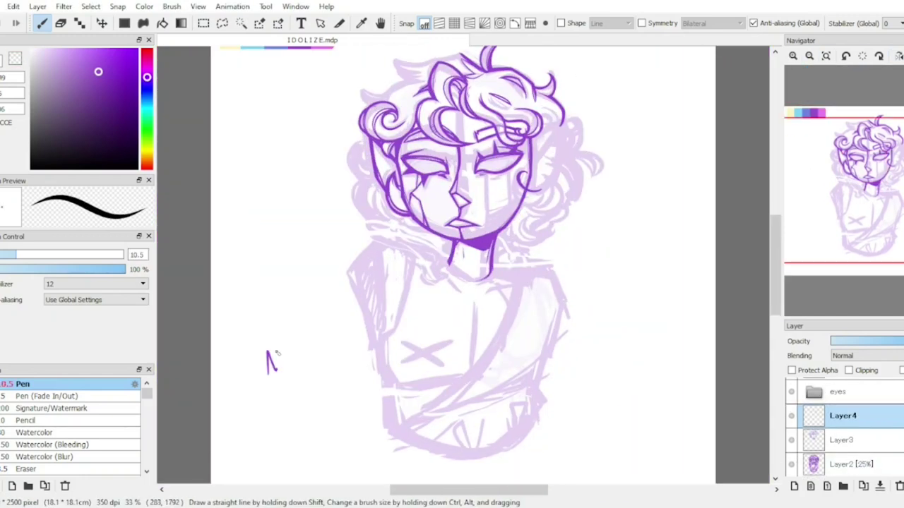
Step: Ink the crescent curl over the right jawline at pen size 14, erase its overlaps at eraser size 36 and merge the layer down
{"action": "scroll", "coordinate": [494, 198], "scroll_direction": "up", "scroll_amount": 4}
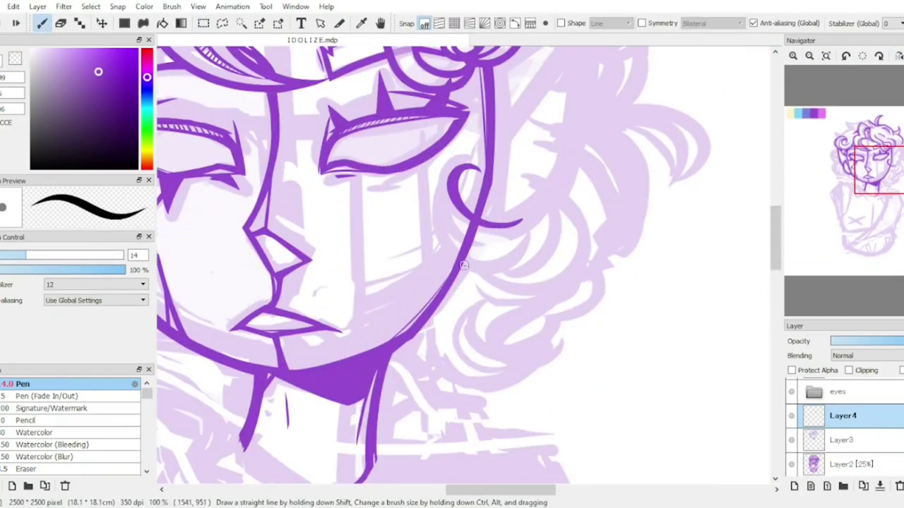
{"action": "key", "text": "ctrl+shift+n"}
{"action": "mouse_move", "coordinate": [473, 168]}
{"action": "left_mouse_down"}
{"action": "mouse_move", "coordinate": [475, 261]}
{"action": "mouse_move", "coordinate": [529, 250]}
{"action": "left_mouse_up"}
{"action": "key", "text": "e"}
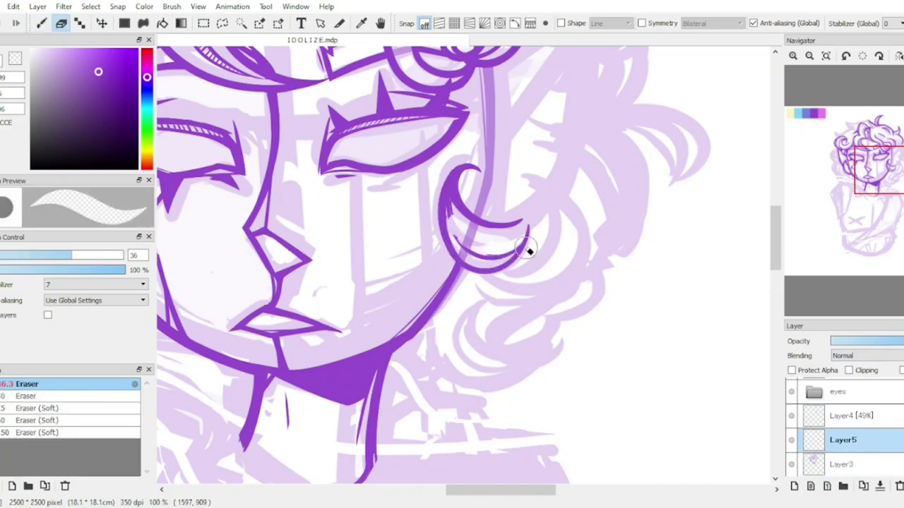
{"action": "key", "text": "ctrl+e"}
Step: Ink the pointed right ear with its inner diagonal fold on a new layer at pen size 12.9
{"action": "scroll", "coordinate": [529, 250], "scroll_direction": "down", "scroll_amount": 2}
{"action": "key", "text": "b"}
{"action": "key", "text": "h"}
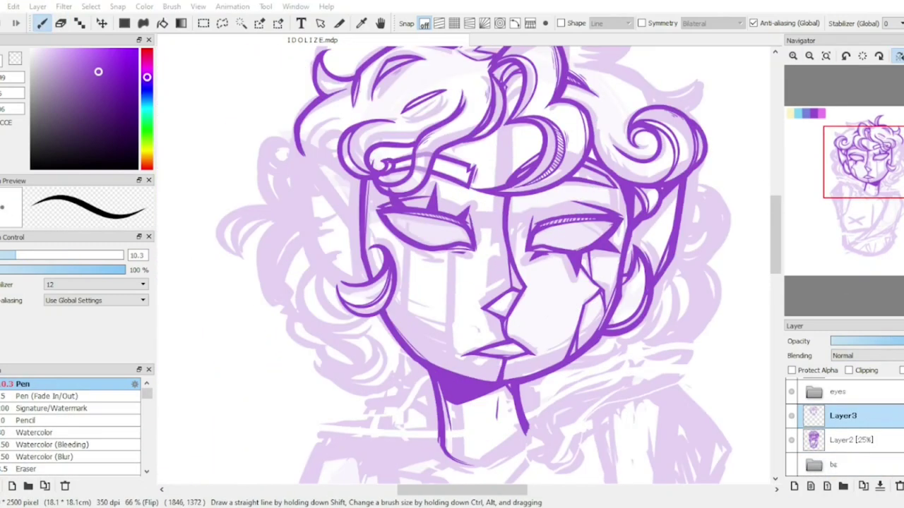
{"action": "key", "text": "h"}
{"action": "key", "text": "ctrl+shift+n"}
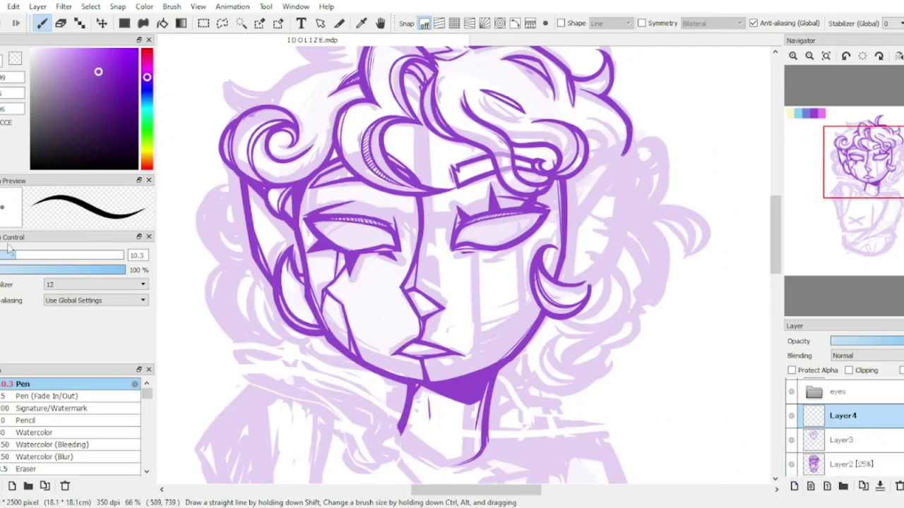
{"action": "key", "text": "h"}
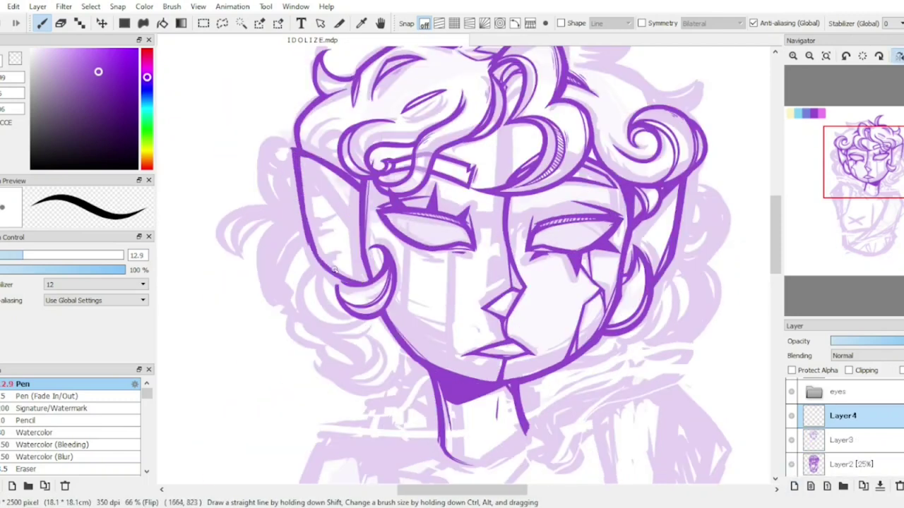
{"action": "key", "text": "h"}
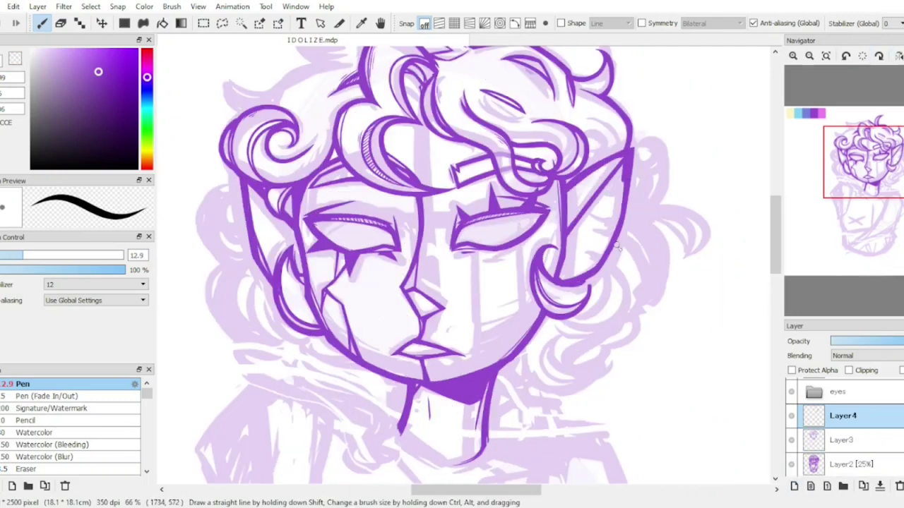
Step: Darken the line art in the eyes folder to deep purple, and merge the ear layer down into Layer3
{"action": "left_click", "coordinate": [839, 392]}
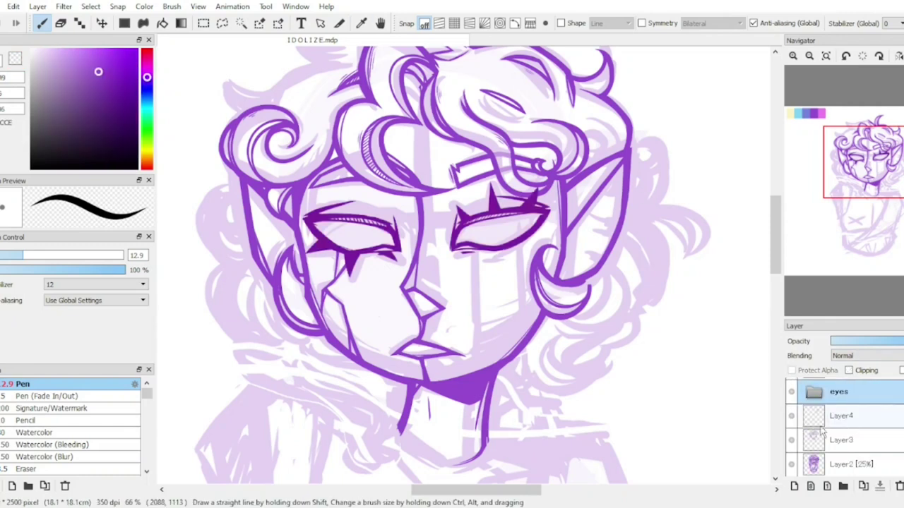
{"action": "left_click", "coordinate": [853, 424]}
{"action": "key", "text": "ctrl+e"}
Step: Ink small curls below the right ear and in the hair above it at pen size 10.1, and merge the layer down
{"action": "scroll", "coordinate": [653, 298], "scroll_direction": "up", "scroll_amount": 2}
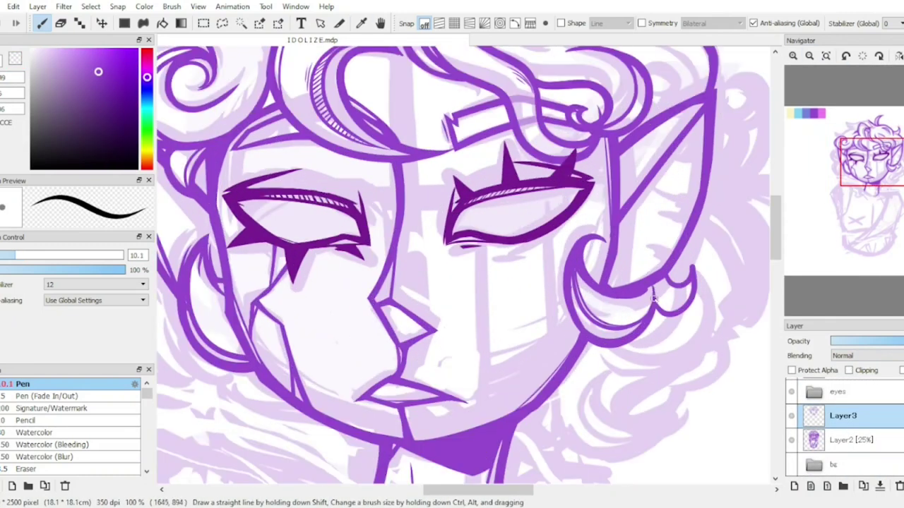
{"action": "scroll", "coordinate": [694, 277], "scroll_direction": "down", "scroll_amount": 2}
{"action": "key", "text": "ctrl+z"}
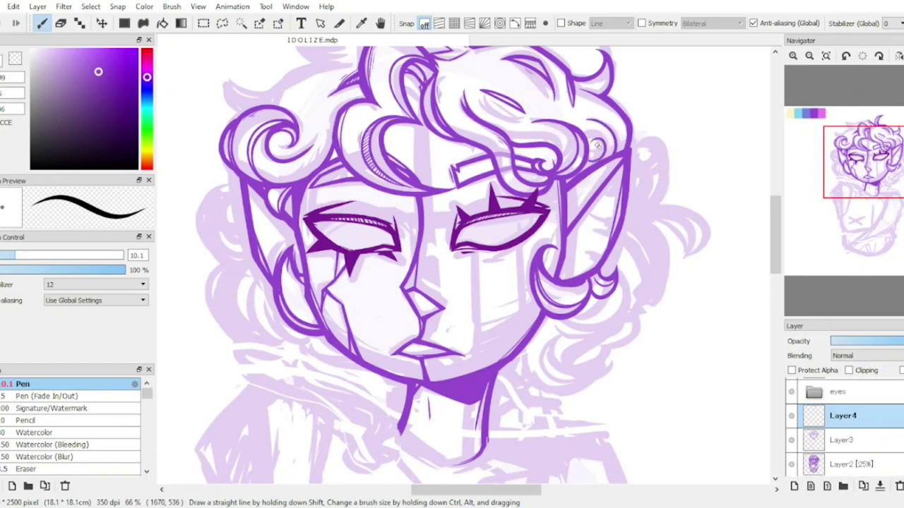
{"action": "key", "text": "e"}
{"action": "key", "text": "b"}
{"action": "key", "text": "ctrl+e"}
Step: Ink the pointed hair tufts on the left of the crown at pen size 13.2 and merge their layer into Layer3
{"action": "key", "text": "h"}
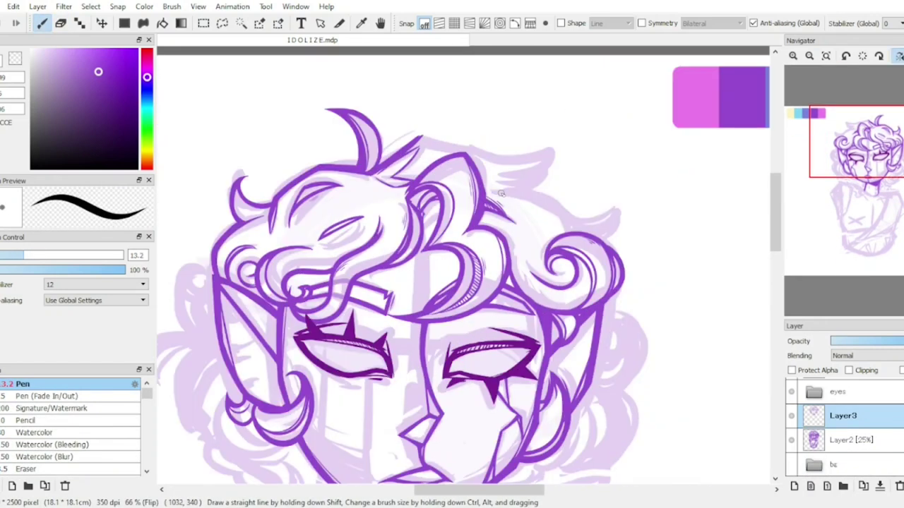
{"action": "key", "text": "h"}
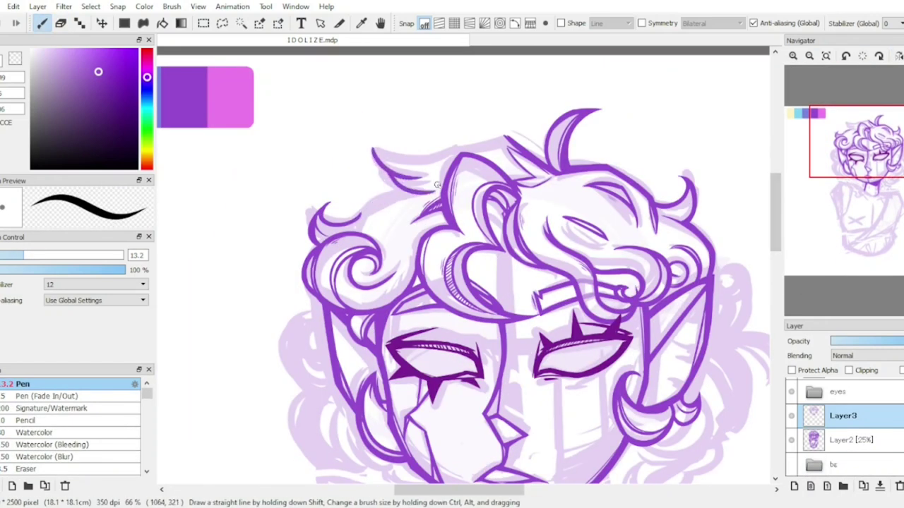
{"action": "key", "text": "h"}
{"action": "key", "text": "ctrl+z"}
{"action": "key", "text": "h"}
{"action": "key", "text": "ctrl+alt+Right"}
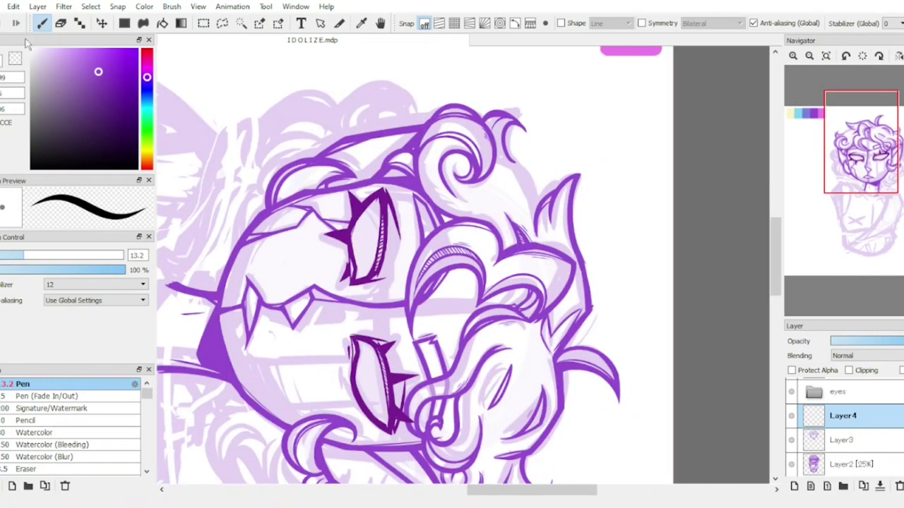
{"action": "key", "text": "ctrl+e"}
Step: Ink the outline joining the left hair tufts, and hatch the nose and the neck below the jaw at pen size 6.1
{"action": "key", "text": "ctrl+alt+Left"}
{"action": "key", "text": "h"}
{"action": "scroll", "coordinate": [672, 199], "scroll_direction": "up", "scroll_amount": 2}
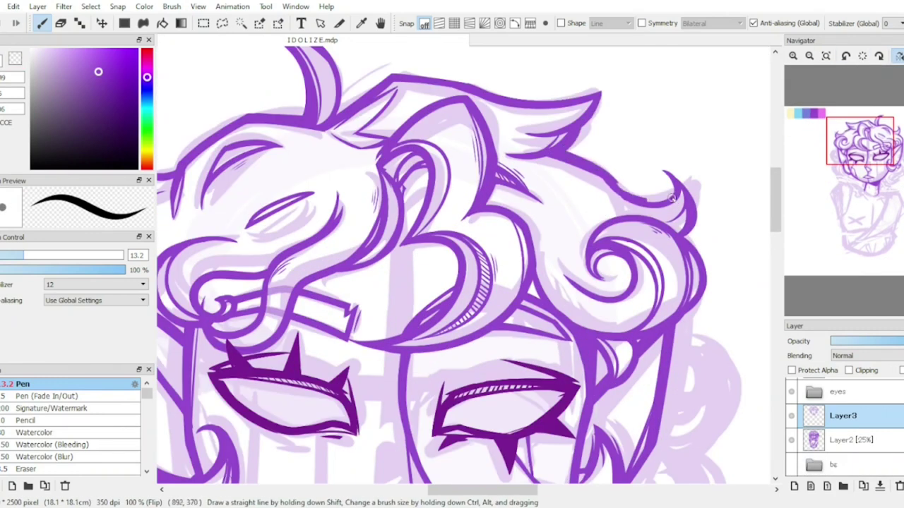
{"action": "key", "text": "h"}
{"action": "scroll", "coordinate": [333, 263], "scroll_direction": "down", "scroll_amount": 2}
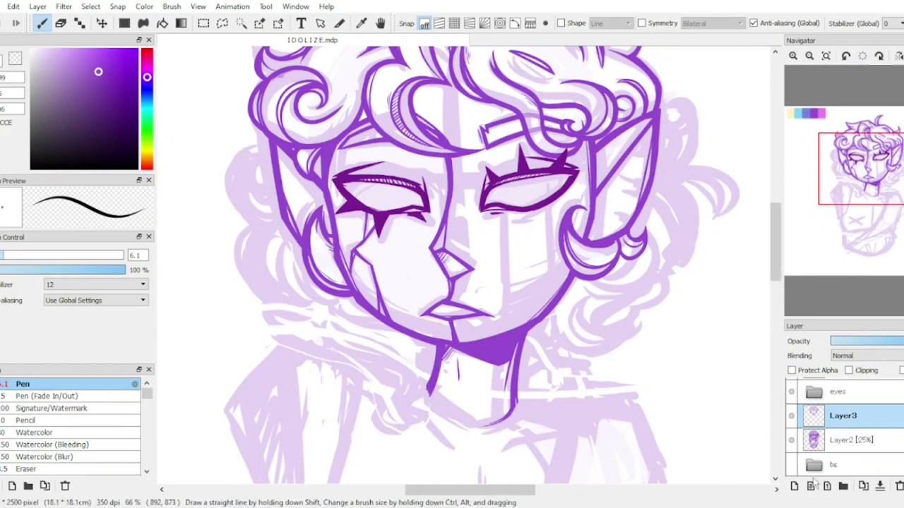
Step: Ink the round curl beside the upper right ear on a new layer at pen size 11.6
{"action": "left_click", "coordinate": [813, 482]}
{"action": "key", "text": "h"}
{"action": "key", "text": "h"}
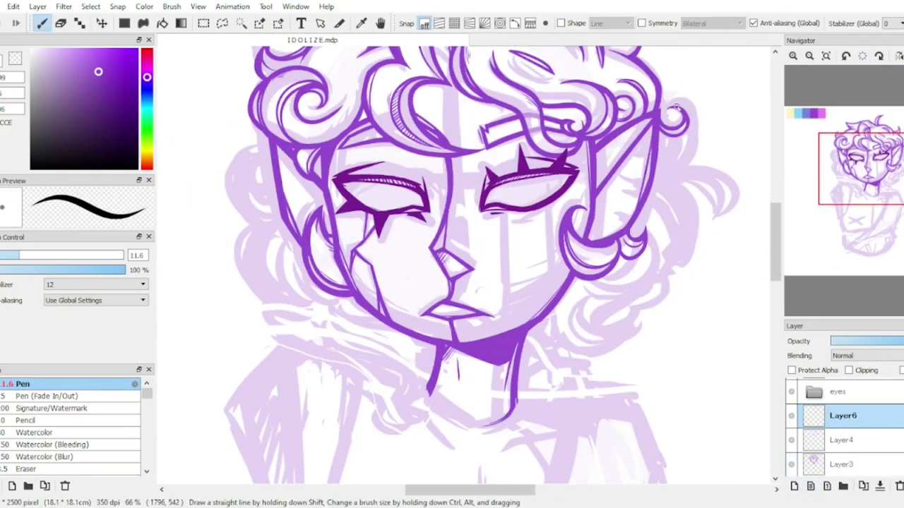
{"action": "left_click_drag", "start_coordinate": [676, 108], "coordinate": [658, 168]}
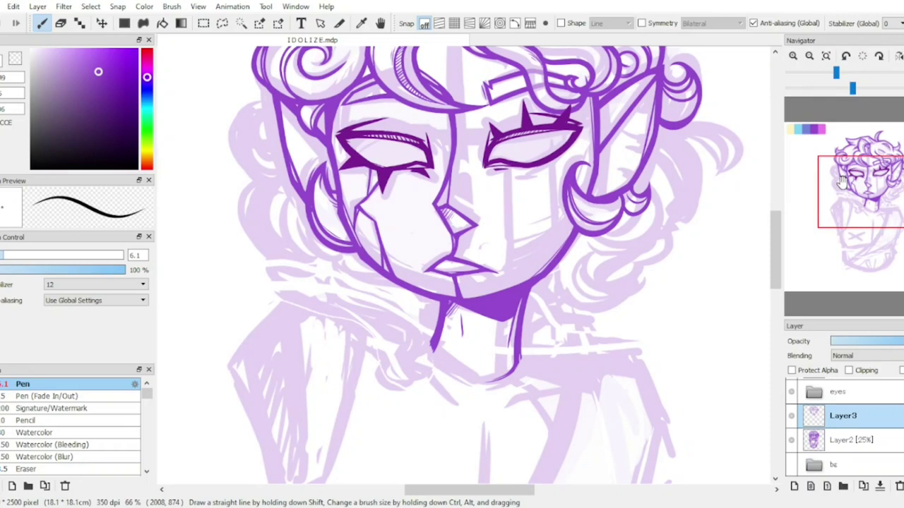
Step: Ink the round curl with its inner spiral outside the left ear on a new layer at pen size 10.3
{"action": "left_click", "coordinate": [814, 486]}
{"action": "left_click_drag", "start_coordinate": [276, 117], "coordinate": [280, 134]}
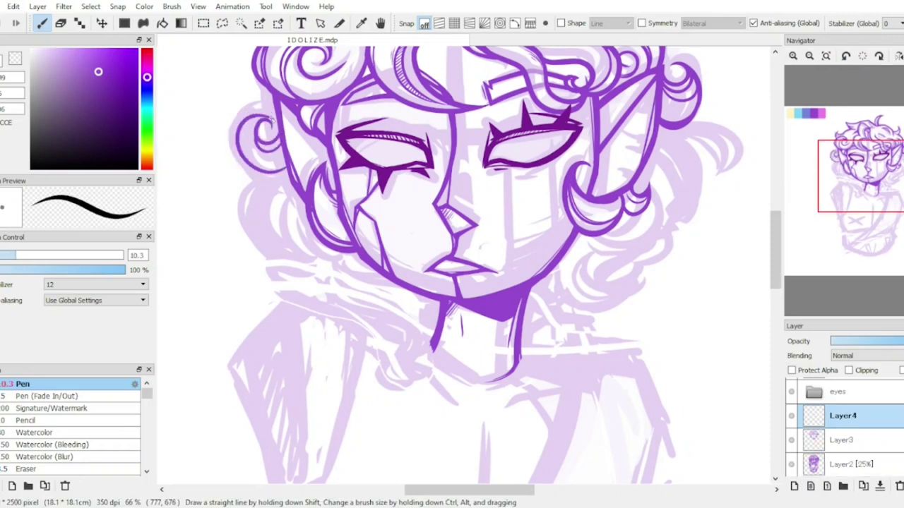
{"action": "key", "text": "h"}
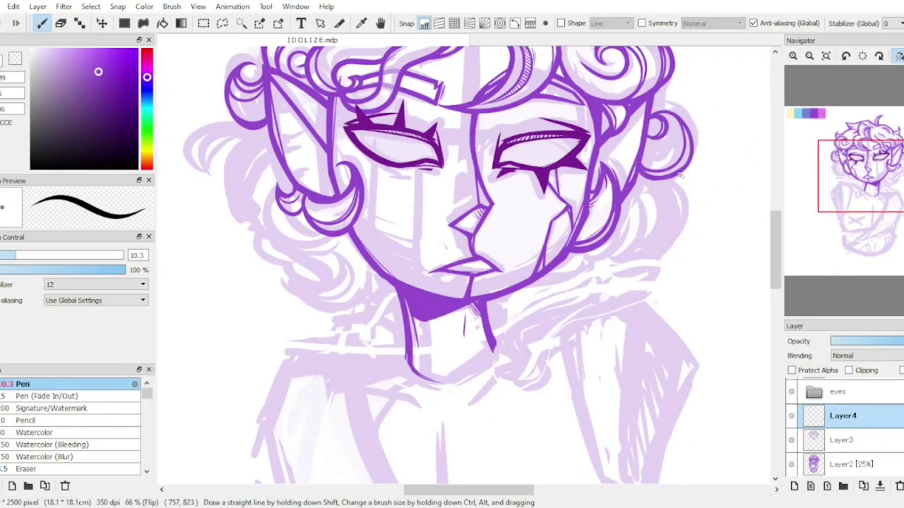
{"action": "key", "text": "h"}
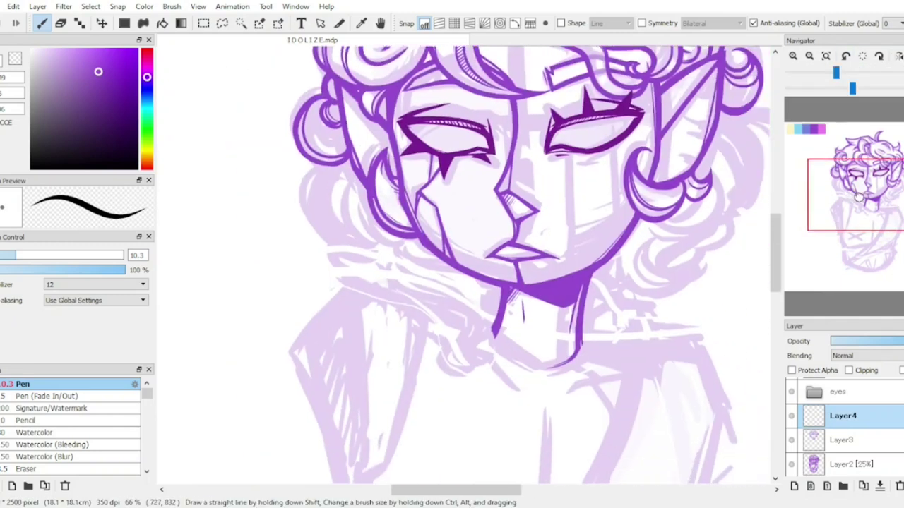
Step: Ink the large curls behind and below the right ear at pen size 10.3, and erase overlapping lines at eraser size 35
{"action": "key", "text": "h"}
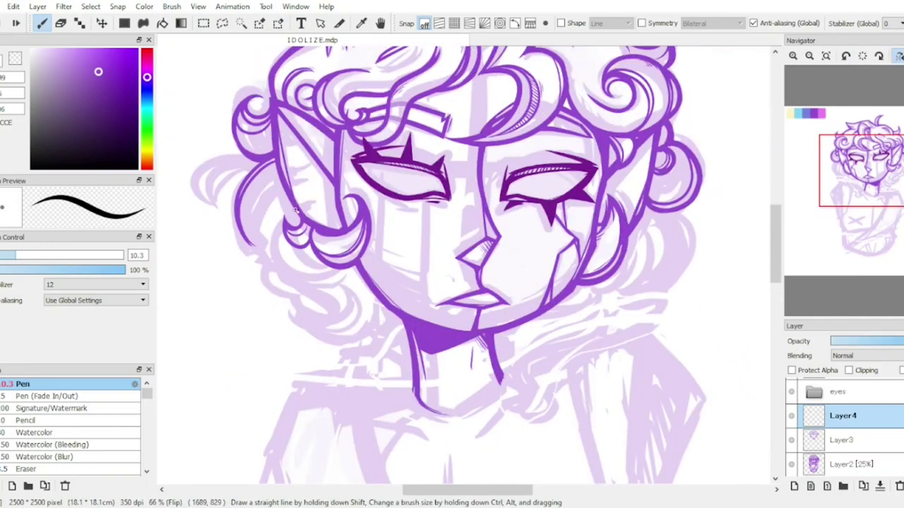
{"action": "key", "text": "h"}
{"action": "scroll", "coordinate": [664, 238], "scroll_direction": "up", "scroll_amount": 2}
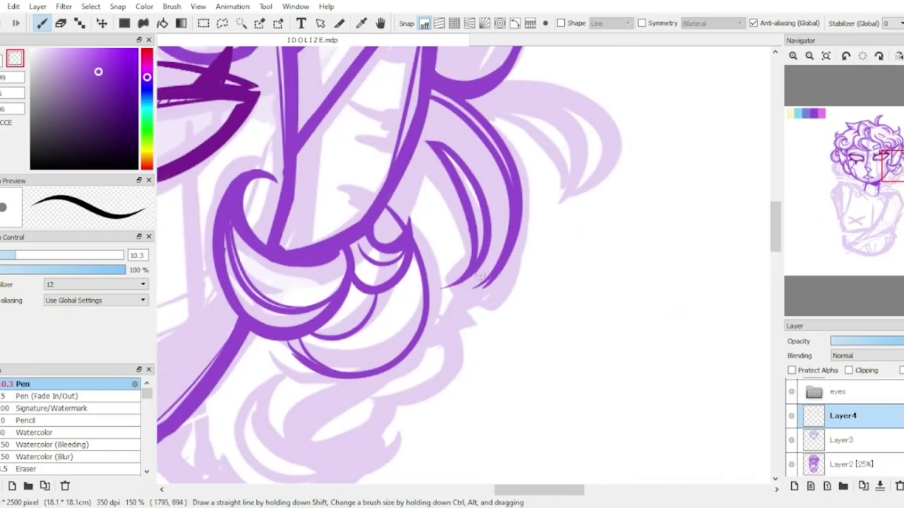
{"action": "key", "text": "h"}
{"action": "key", "text": "e"}
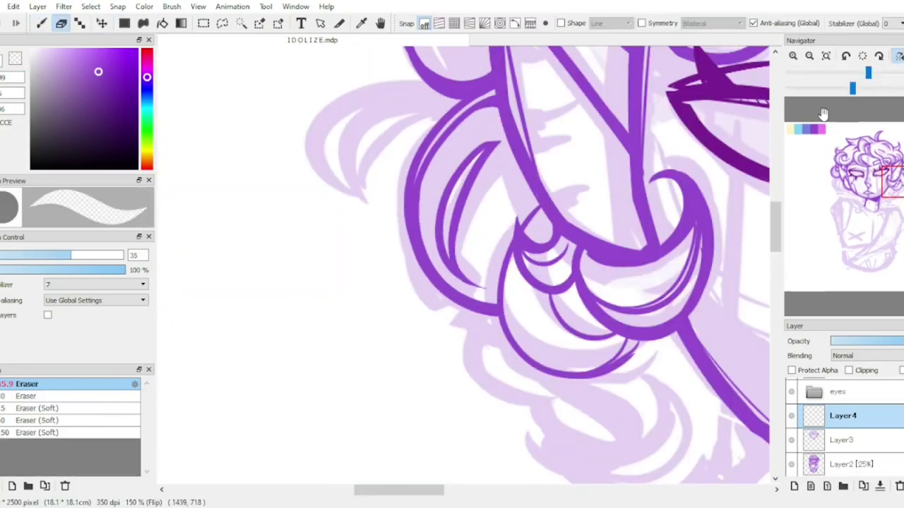
{"action": "key", "text": "n"}
{"action": "scroll", "coordinate": [280, 290], "scroll_direction": "down", "scroll_amount": 2}
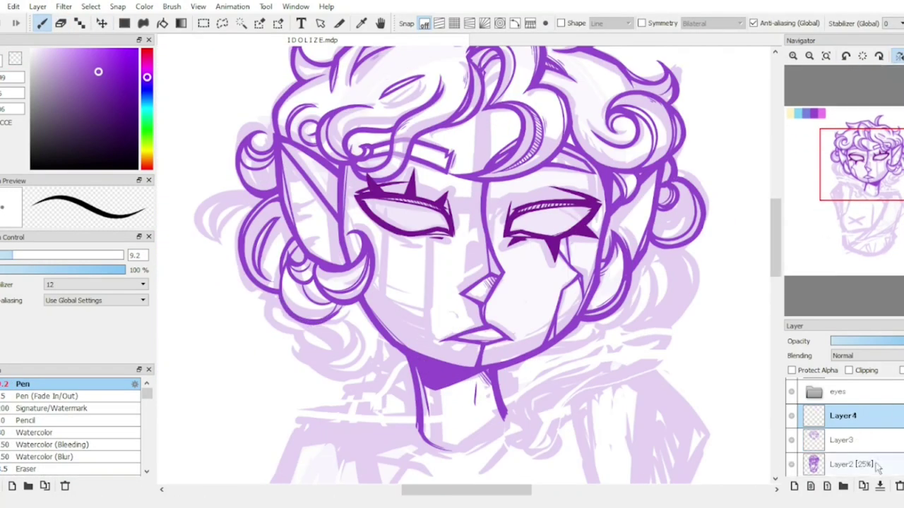
Step: Ink the outermost hooked curl to the right of the right ear at pen size 9.2 and clean up its overlaps
{"action": "key", "text": "h"}
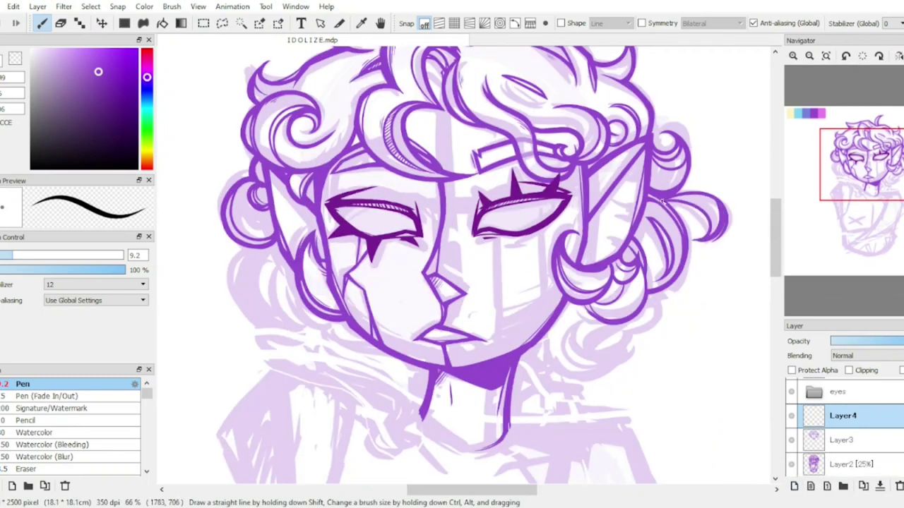
{"action": "key", "text": "e"}
{"action": "key", "text": "n"}
{"action": "scroll", "coordinate": [706, 233], "scroll_direction": "up", "scroll_amount": 2}
{"action": "scroll", "coordinate": [799, 99], "scroll_direction": "down", "scroll_amount": 4}
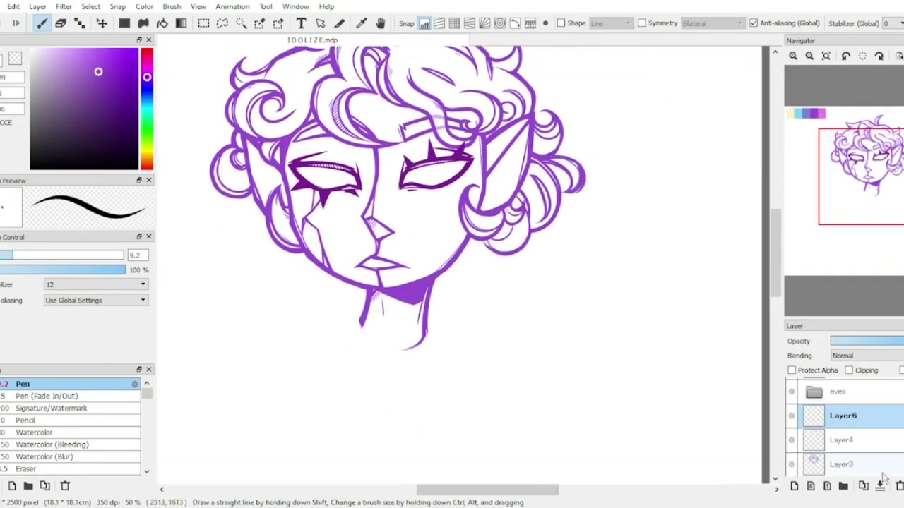
Step: Ink the large curl beneath the left ear at pen size 11.8, merge its layer into Layer3 and add a small curl below it
{"action": "key", "text": "e"}
{"action": "key", "text": "n"}
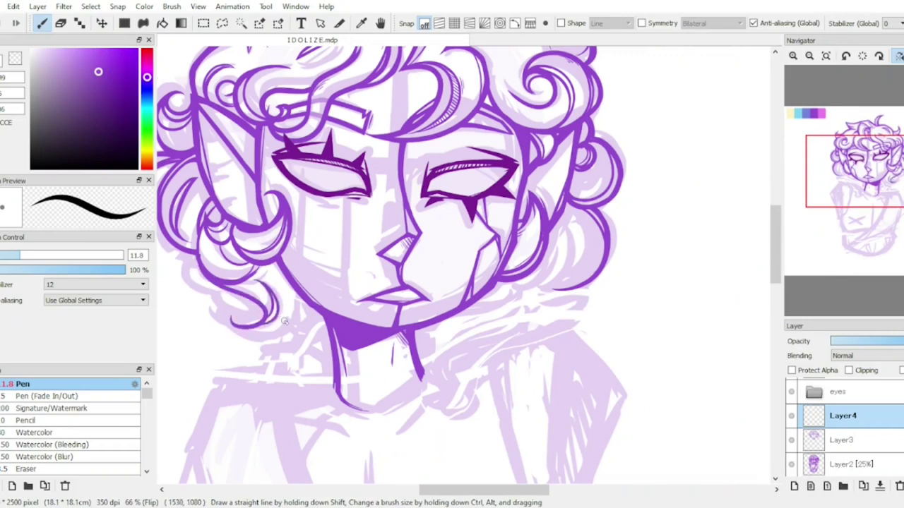
{"action": "key", "text": "h"}
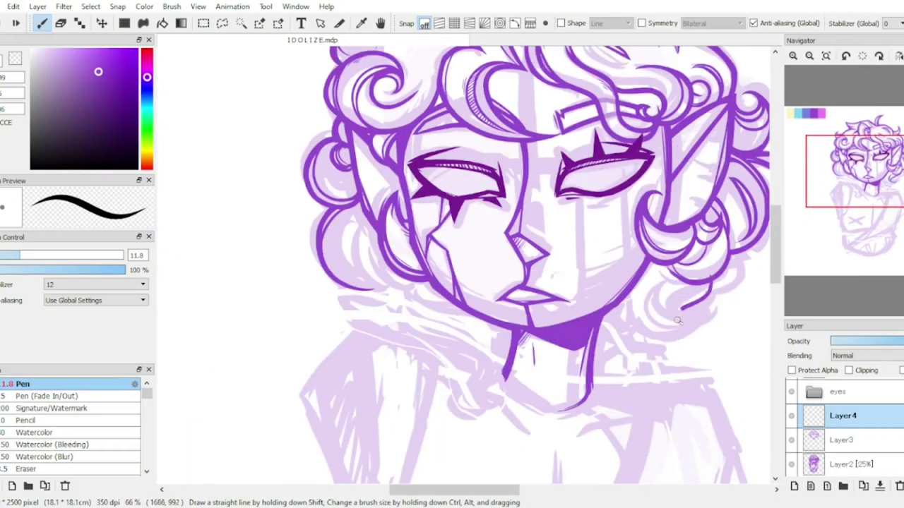
{"action": "left_click", "coordinate": [880, 488]}
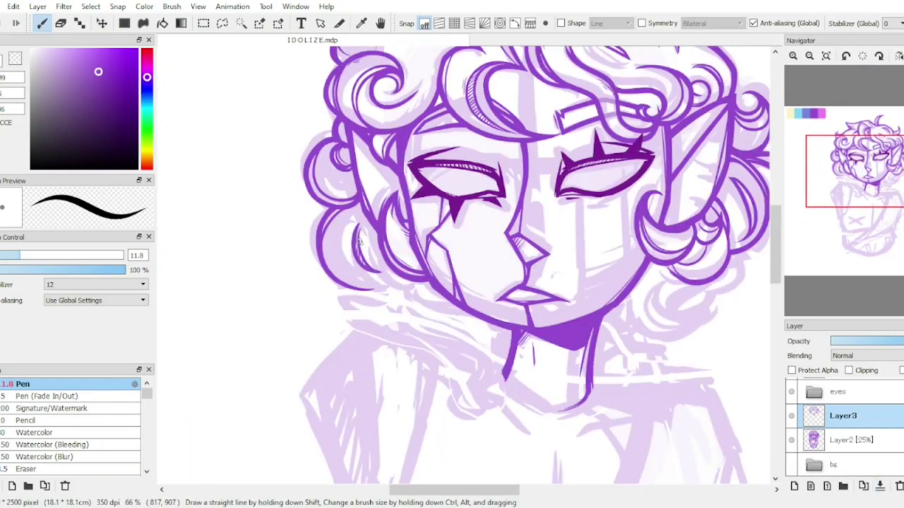
{"action": "scroll", "coordinate": [351, 277], "scroll_direction": "up", "scroll_amount": 3}
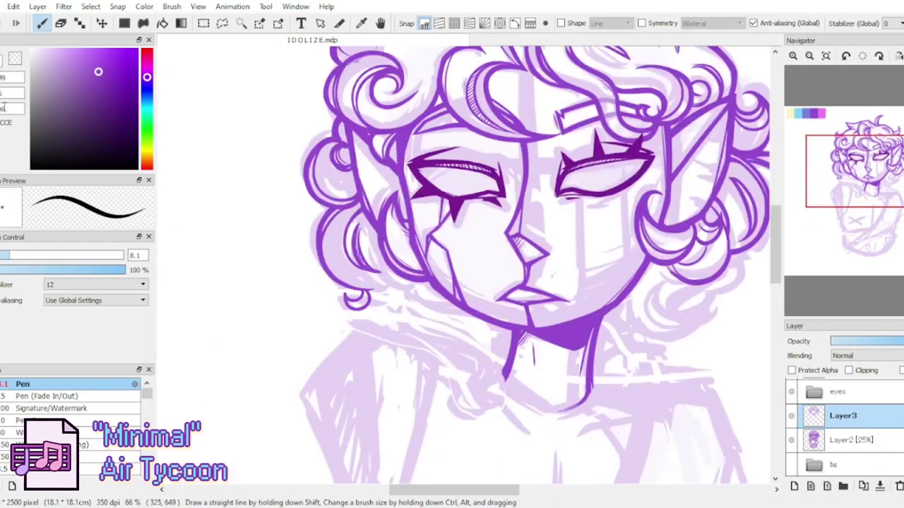
{"action": "scroll", "coordinate": [233, 311], "scroll_direction": "down", "scroll_amount": 1}
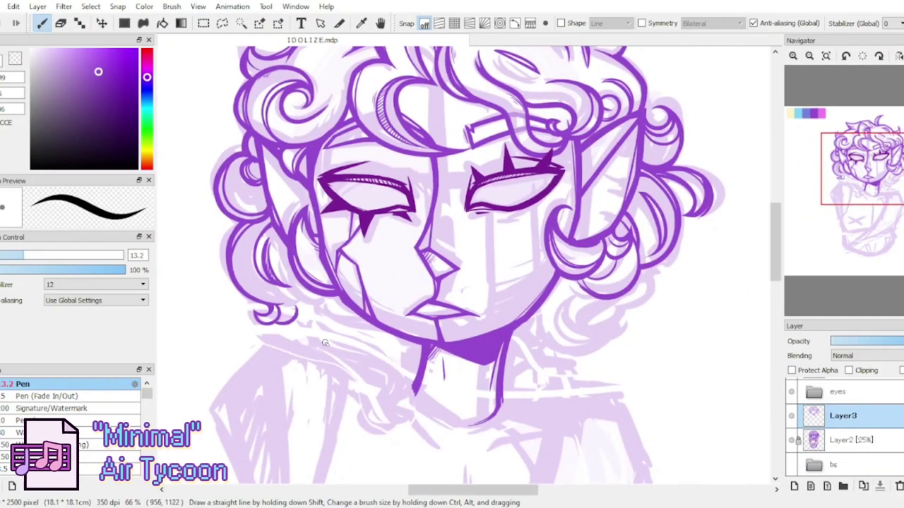
Step: Ink the crescent curl beneath the right-hand curls beside the jaw at pen size 13.2, and save the file
{"action": "key", "text": "h"}
{"action": "scroll", "coordinate": [340, 330], "scroll_direction": "up", "scroll_amount": 1}
{"action": "key", "text": "h"}
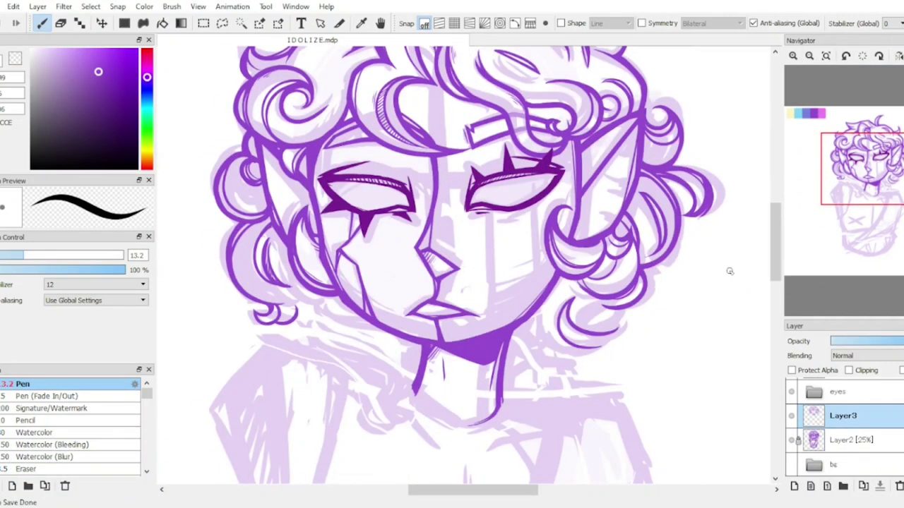
Step: Finish the lowest right-hand curl with thinner inner strand lines at pen size 9.6
{"action": "key", "text": "h"}
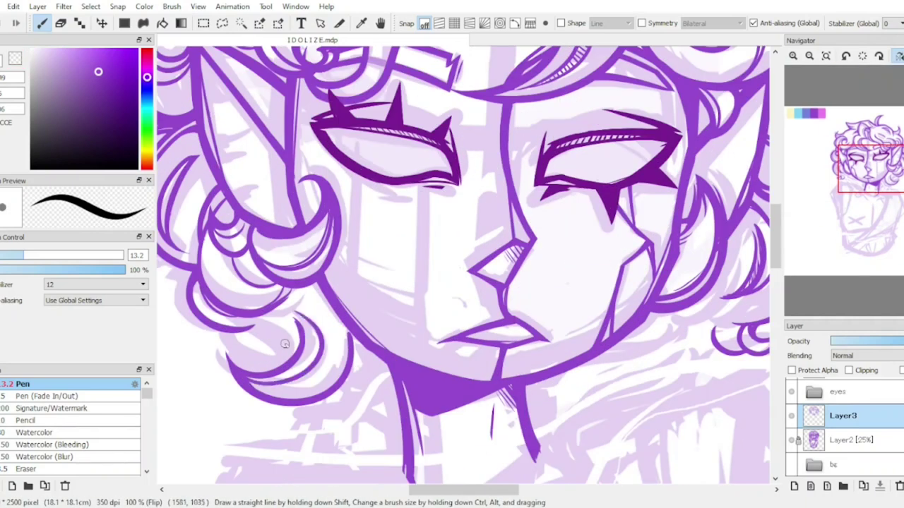
{"action": "key", "text": "bracketleft"}
{"action": "left_click_drag", "start_coordinate": [289, 305], "coordinate": [296, 326]}
{"action": "key", "text": "h"}
{"action": "scroll", "coordinate": [299, 319], "scroll_direction": "down", "scroll_amount": 1}
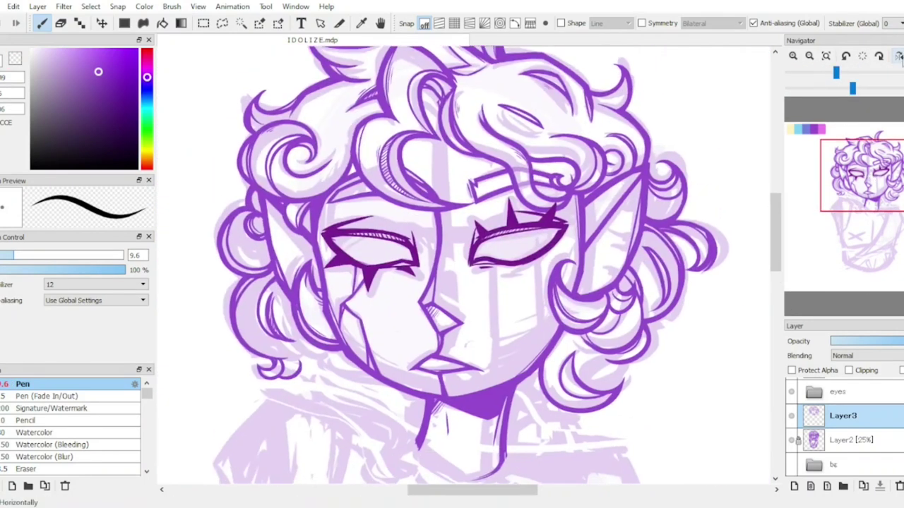
Step: Add fine ticks inside the lowest right-hand curl and ink the small curls between it and the neck at pen size 9.6
{"action": "scroll", "coordinate": [238, 417], "scroll_direction": "up", "scroll_amount": 1}
{"action": "key", "text": "h"}
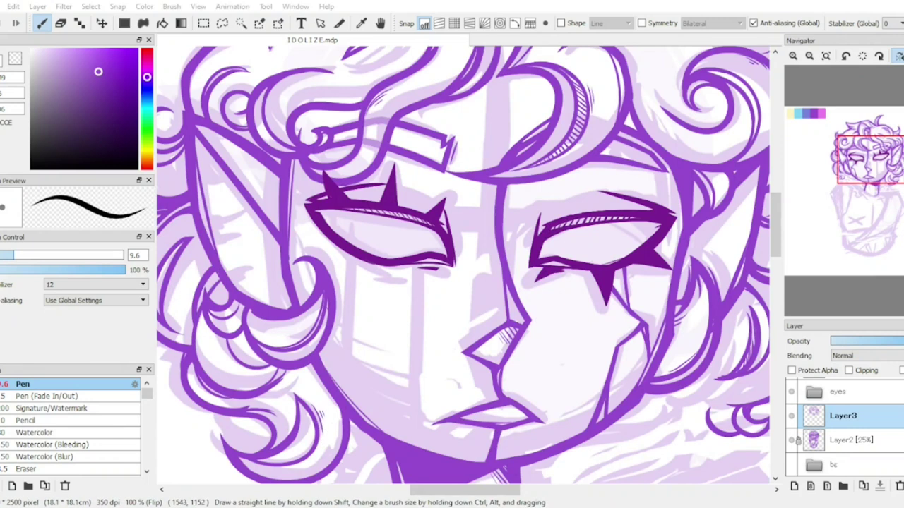
{"action": "key", "text": "h"}
{"action": "scroll", "coordinate": [449, 182], "scroll_direction": "down", "scroll_amount": 3}
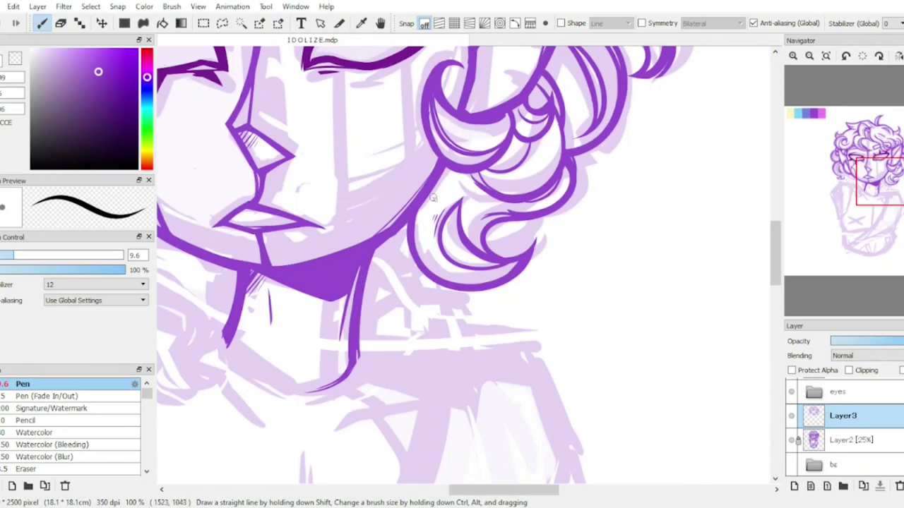
{"action": "scroll", "coordinate": [449, 181], "scroll_direction": "down", "scroll_amount": 1}
{"action": "scroll", "coordinate": [611, 320], "scroll_direction": "up", "scroll_amount": 1}
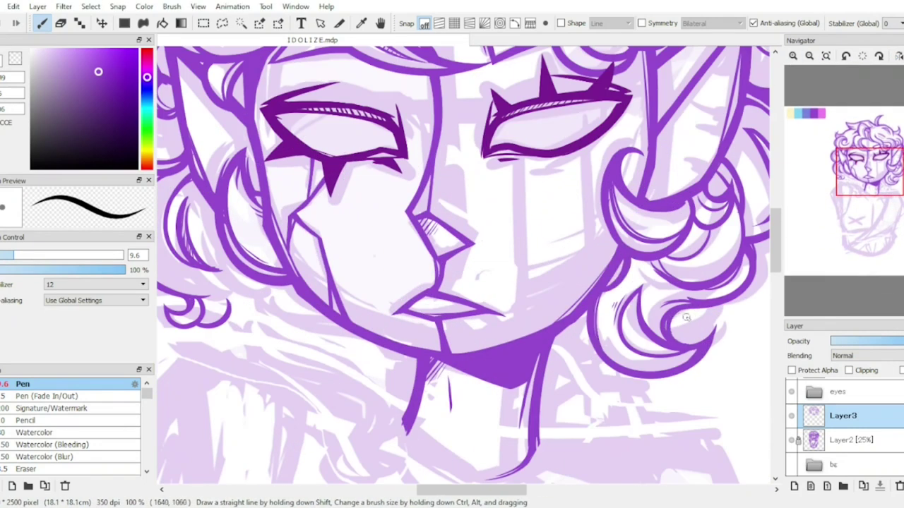
{"action": "scroll", "coordinate": [716, 332], "scroll_direction": "down", "scroll_amount": 1}
{"action": "scroll", "coordinate": [715, 332], "scroll_direction": "up", "scroll_amount": 1}
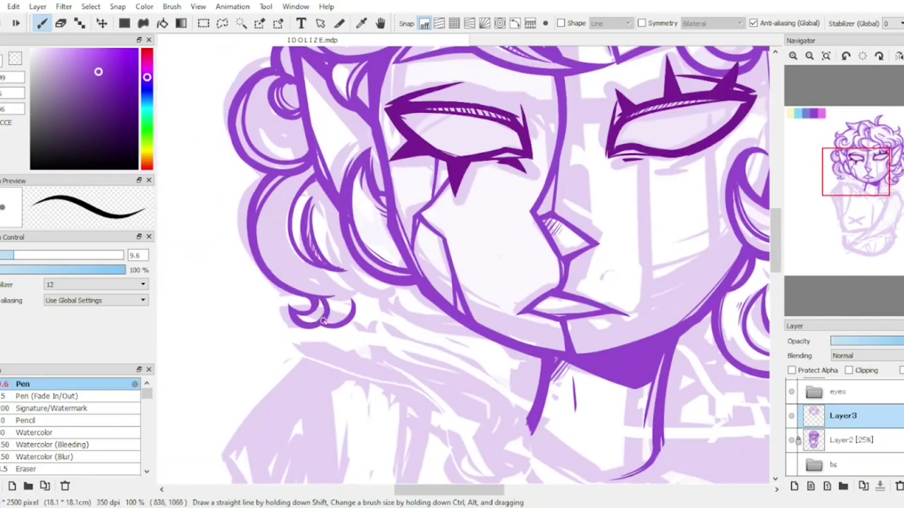
{"action": "scroll", "coordinate": [585, 298], "scroll_direction": "down", "scroll_amount": 1}
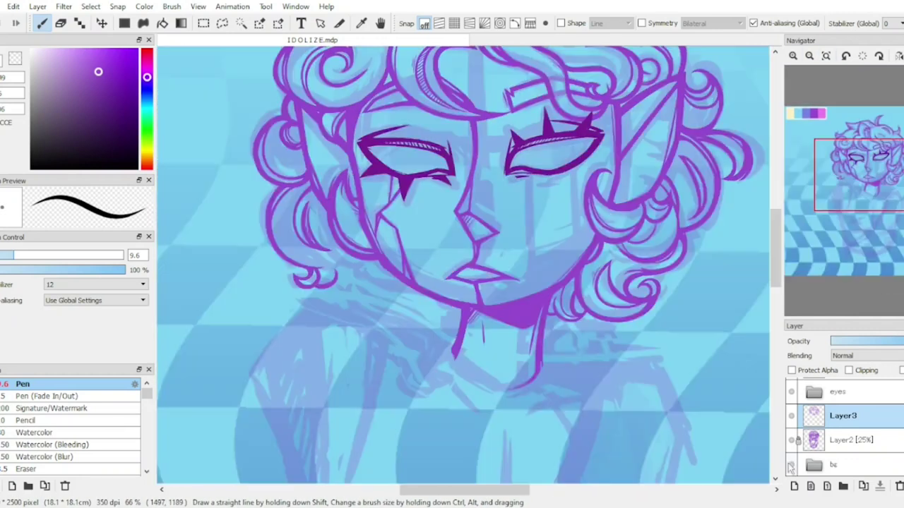
Step: On a new layer, ink the round lower-left curl at pen size 12.1, with its inner spiral at 10.3 and fine strands at 4.3
{"action": "key", "text": "ctrl+shift+n"}
{"action": "key", "text": "h"}
{"action": "key", "text": "h"}
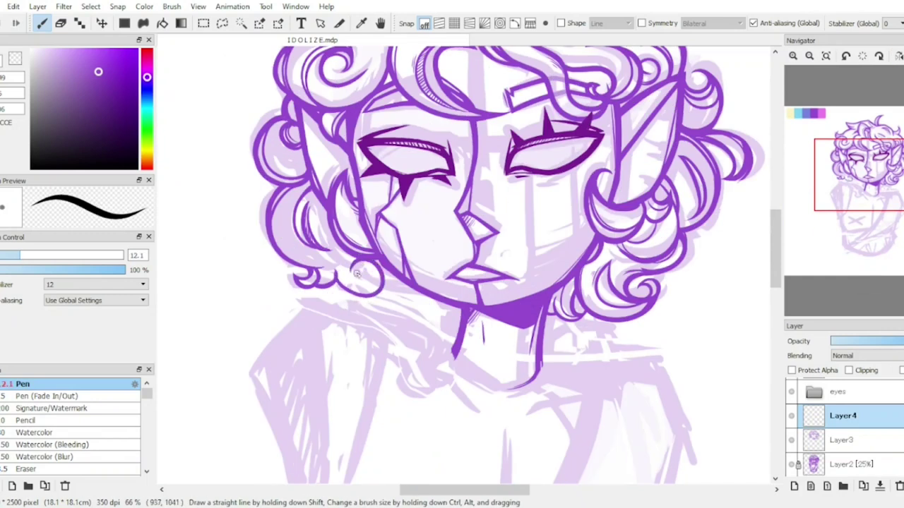
{"action": "scroll", "coordinate": [363, 281], "scroll_direction": "up", "scroll_amount": 3}
{"action": "left_click_drag", "start_coordinate": [220, 319], "coordinate": [210, 324]}
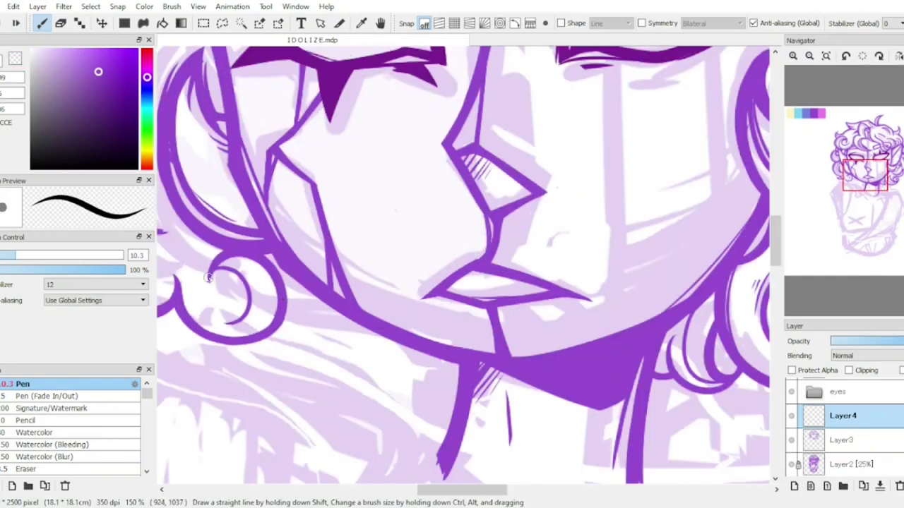
{"action": "left_click_drag", "start_coordinate": [208, 278], "coordinate": [202, 279]}
{"action": "scroll", "coordinate": [212, 282], "scroll_direction": "down", "scroll_amount": 3}
{"action": "scroll", "coordinate": [351, 340], "scroll_direction": "up", "scroll_amount": 3}
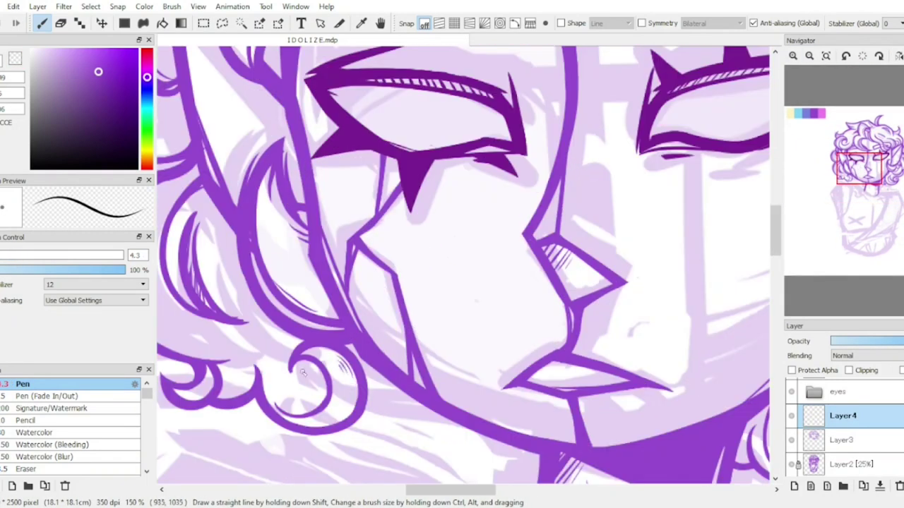
{"action": "scroll", "coordinate": [414, 335], "scroll_direction": "down", "scroll_amount": 3}
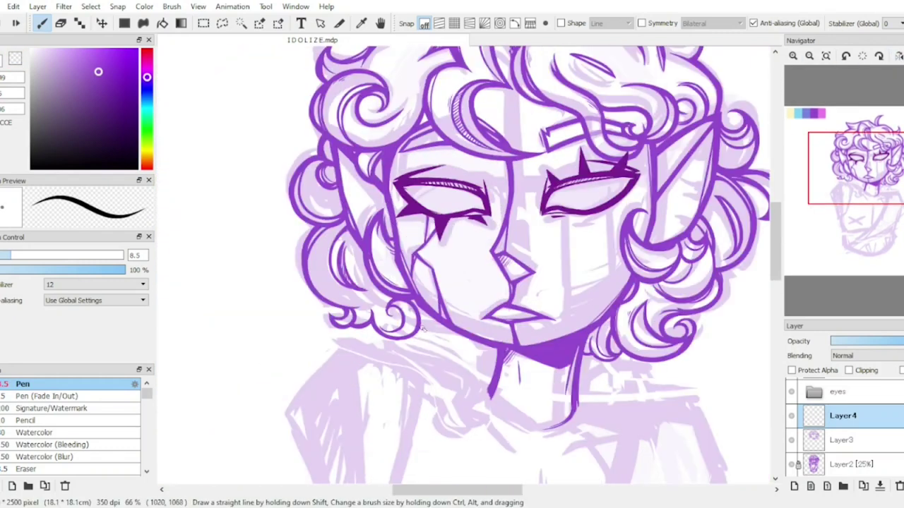
Step: Ink the last spiral curl beneath the left jaw at pen size 8.5 and merge the layer into Layer3
{"action": "key", "text": "h"}
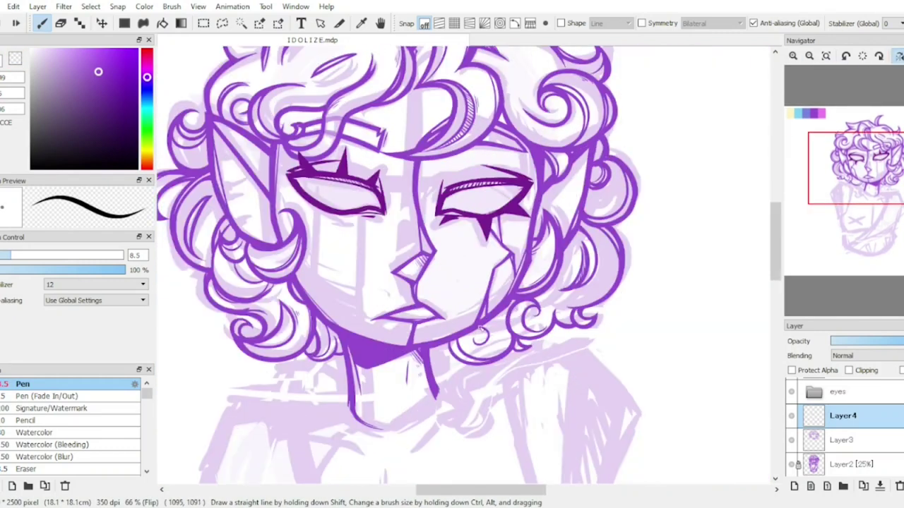
{"action": "key", "text": "h"}
{"action": "scroll", "coordinate": [457, 349], "scroll_direction": "up", "scroll_amount": 2}
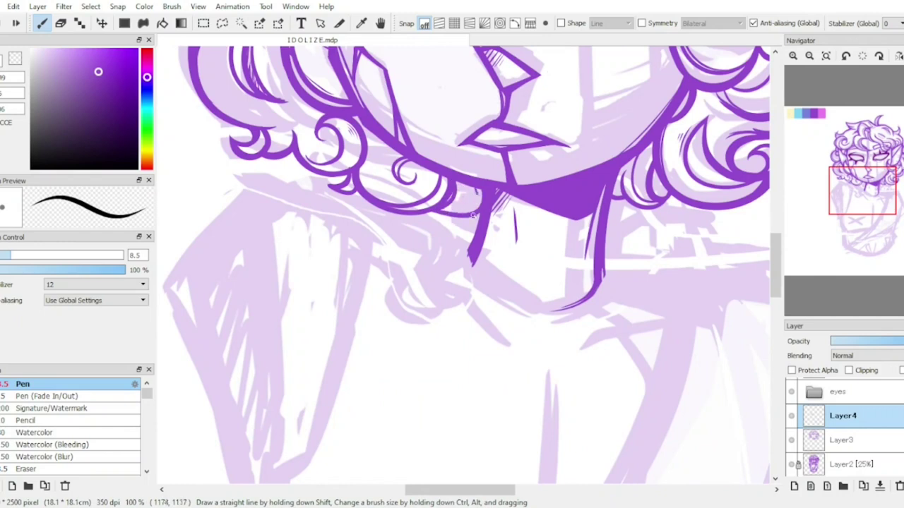
{"action": "key", "text": "ctrl+e"}
Step: Ink the left shoulder line from the base of the neck to the shoulder's outer end at pen size 15
{"action": "scroll", "coordinate": [472, 215], "scroll_direction": "down", "scroll_amount": 3}
{"action": "scroll", "coordinate": [424, 212], "scroll_direction": "up", "scroll_amount": 1}
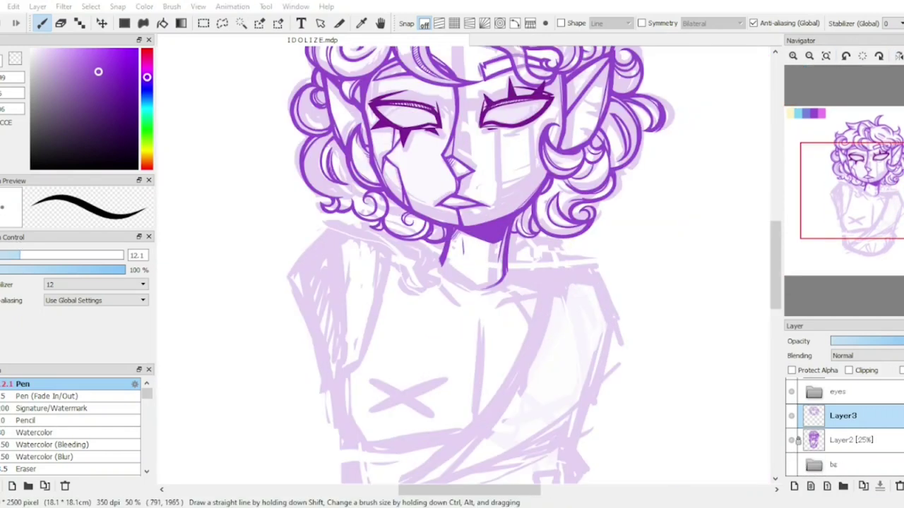
{"action": "mouse_move", "coordinate": [423, 282]}
{"action": "left_mouse_down"}
{"action": "mouse_move", "coordinate": [461, 212]}
{"action": "mouse_move", "coordinate": [357, 162]}
{"action": "left_mouse_up"}
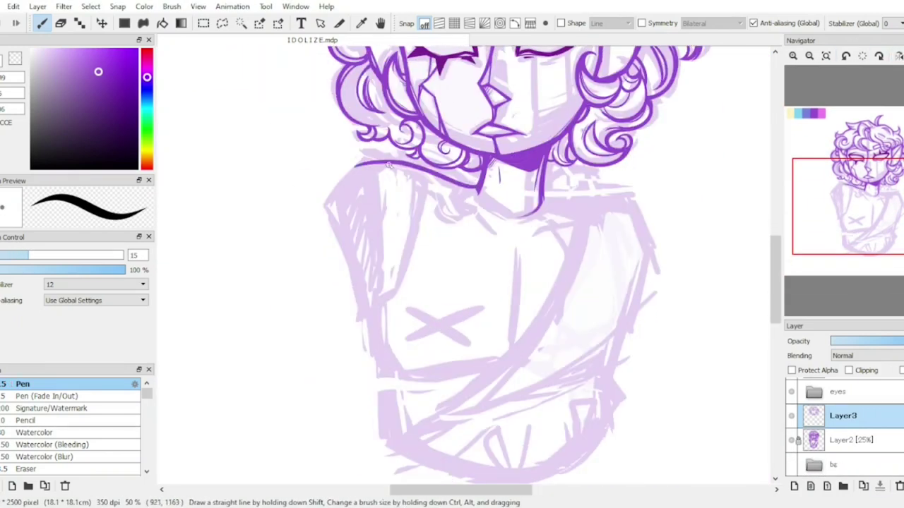
{"action": "key", "text": "h"}
{"action": "key", "text": "h"}
{"action": "scroll", "coordinate": [482, 178], "scroll_direction": "up", "scroll_amount": 1}
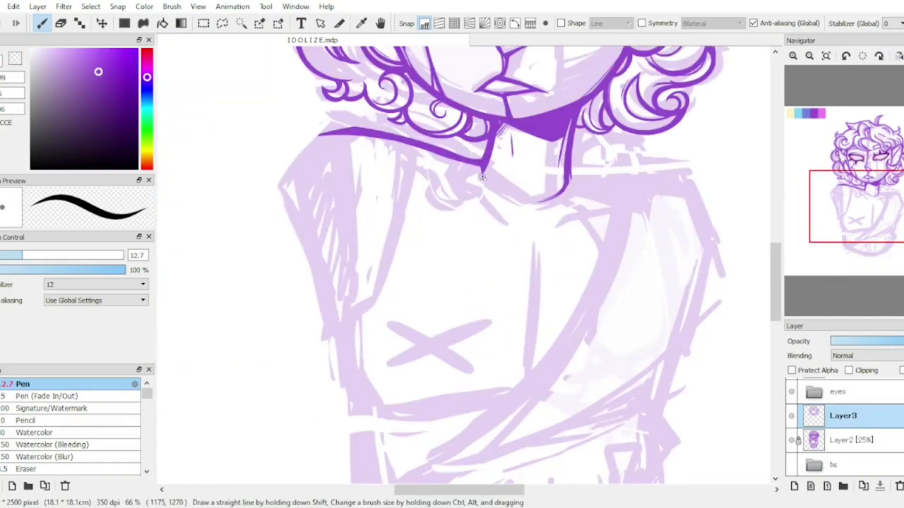
Step: Ink both collarbones and the folded cloth edge on top of the right shoulder at pen size 12.7
{"action": "left_click_drag", "start_coordinate": [429, 165], "coordinate": [509, 224]}
{"action": "key", "text": "h"}
{"action": "left_click_drag", "start_coordinate": [326, 174], "coordinate": [347, 110]}
{"action": "key", "text": "h"}
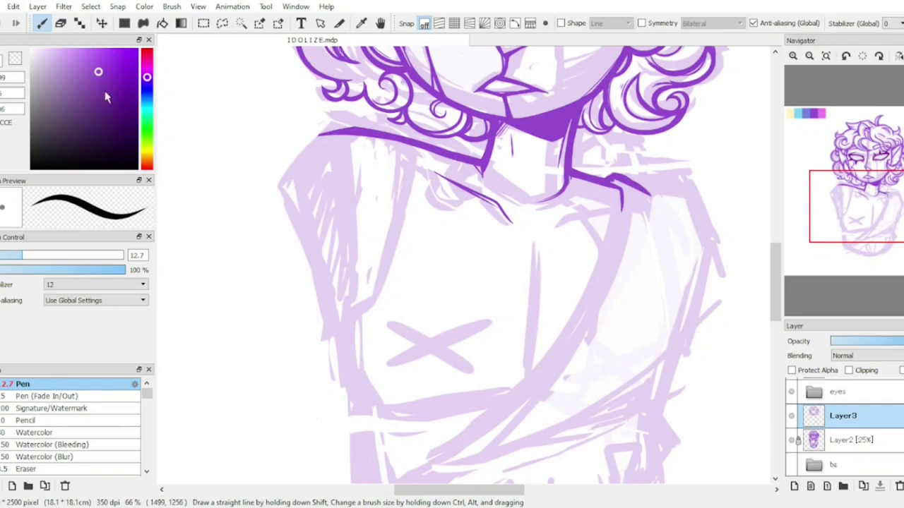
{"action": "left_click_drag", "start_coordinate": [620, 200], "coordinate": [558, 227]}
Step: Ink the drape's inner edge below the right shoulder at pen size 10.7 and the long curved fold beside it
{"action": "key", "text": "h"}
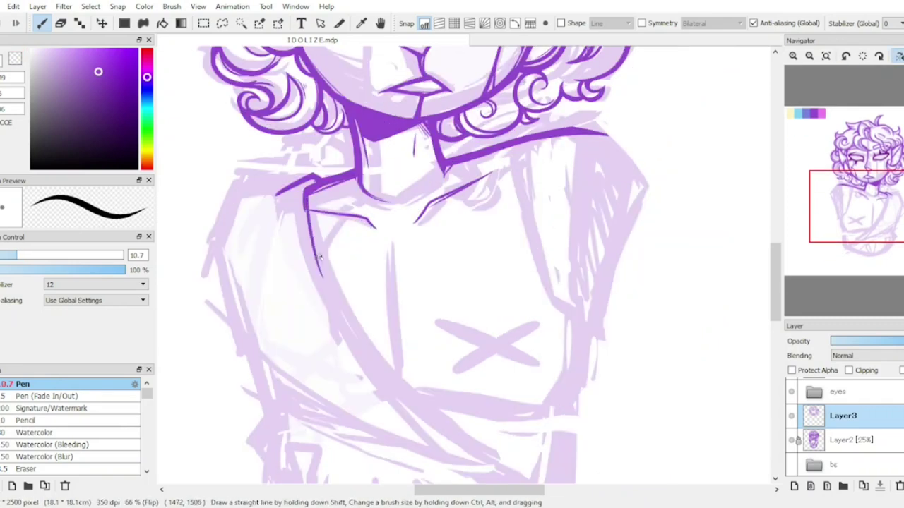
{"action": "key", "text": "h"}
{"action": "mouse_move", "coordinate": [651, 202]}
{"action": "left_mouse_down"}
{"action": "mouse_move", "coordinate": [649, 261]}
{"action": "mouse_move", "coordinate": [584, 368]}
{"action": "left_mouse_up"}
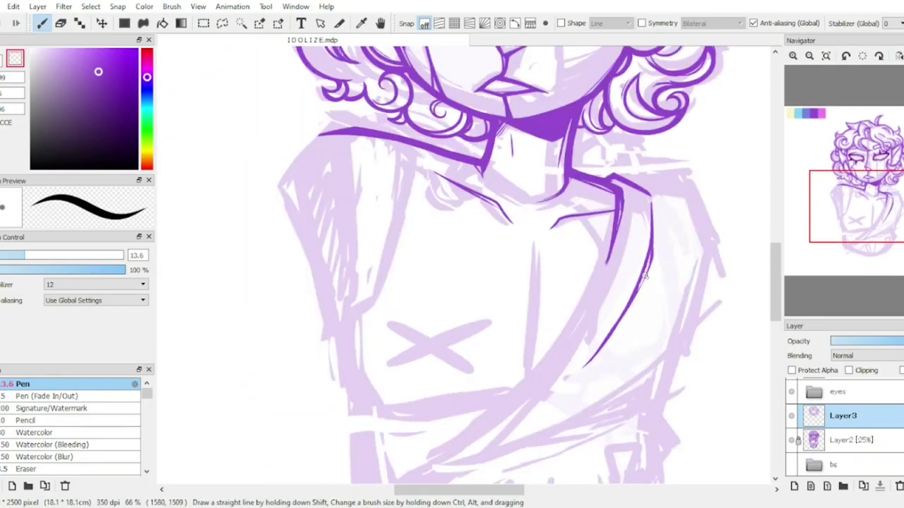
{"action": "key", "text": "bracketleft"}
{"action": "key", "text": "h"}
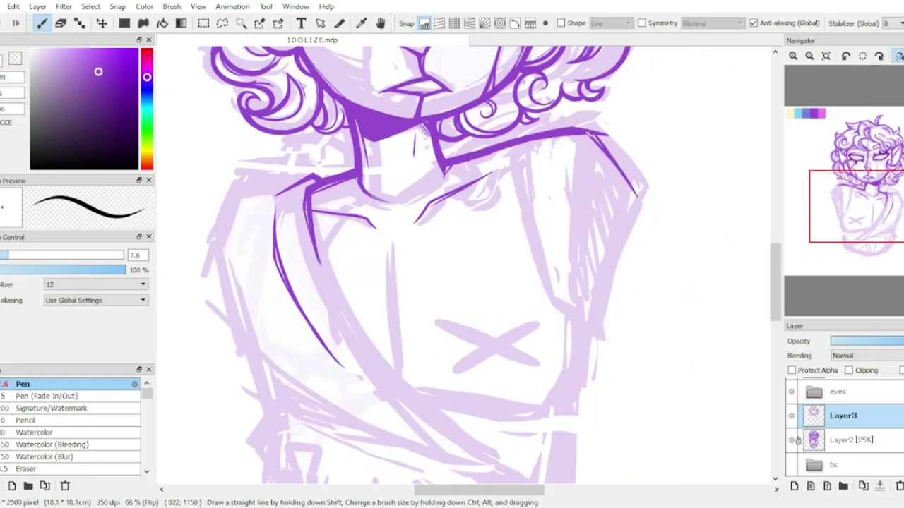
Step: Reshape the left shoulder into a sharp corner with a slanted outer edge, using pen size 15 and the eraser
{"action": "key", "text": "e"}
{"action": "key", "text": "h"}
{"action": "key", "text": "b"}
{"action": "key", "text": "ctrl+shift+n"}
{"action": "key", "text": "e"}
{"action": "key", "text": "b"}
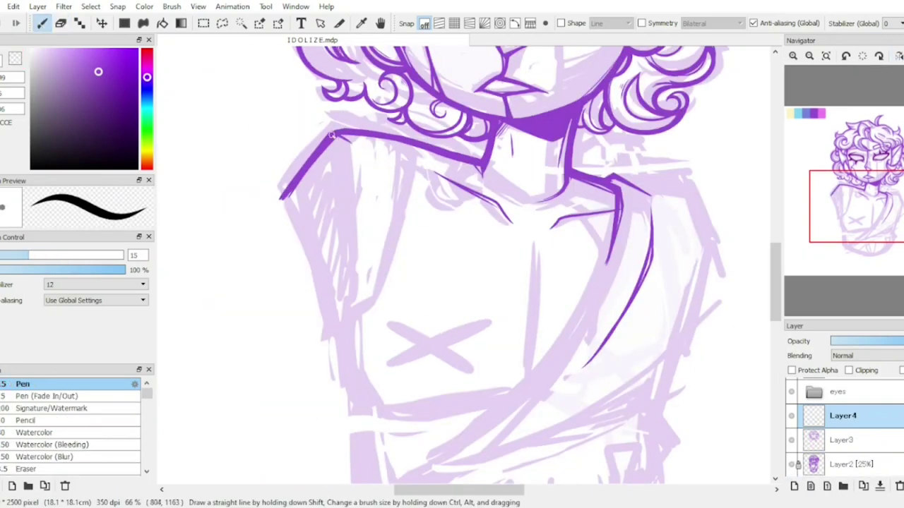
{"action": "key", "text": "ctrl+z"}
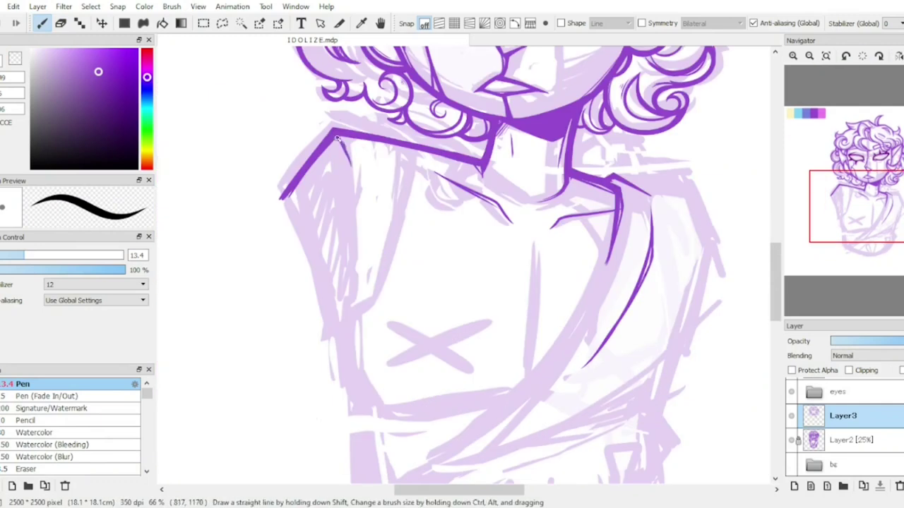
Step: Ink the inner and outer edges of the left arm stump with small cracks at pen size 12.9, and clean up the corners
{"action": "left_click_drag", "start_coordinate": [345, 141], "coordinate": [350, 323]}
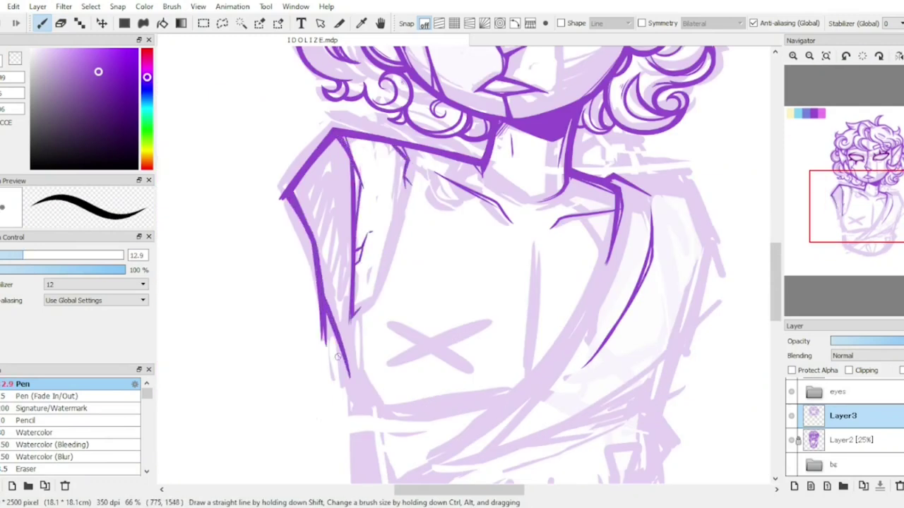
{"action": "key", "text": "e"}
{"action": "key", "text": "ctrl+z"}
{"action": "key", "text": "b"}
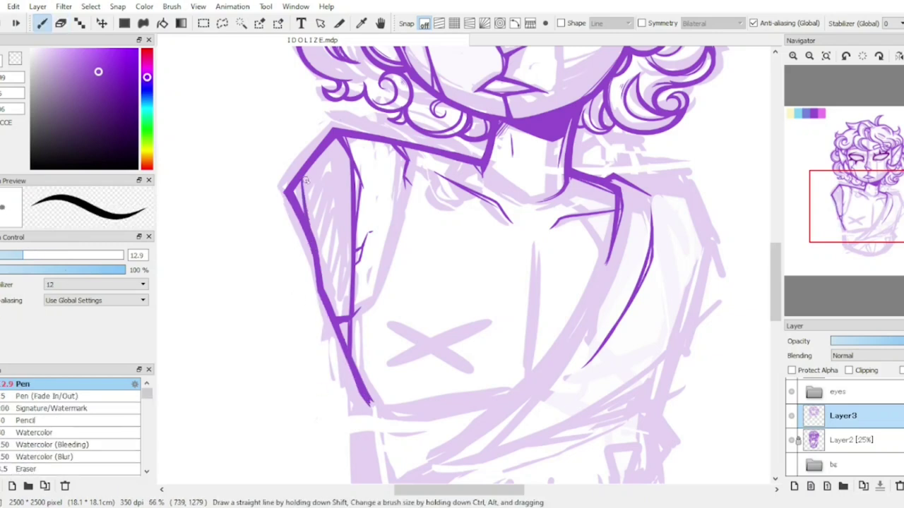
Step: Extend the left side of the torso down past the waist at pen size 13.4 and ink the vertical chest line
{"action": "scroll", "coordinate": [374, 308], "scroll_direction": "down", "scroll_amount": 3}
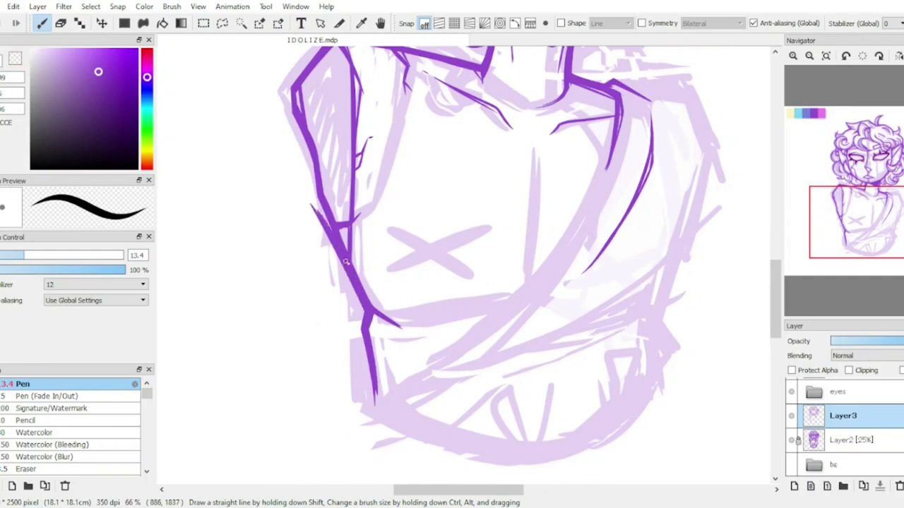
{"action": "key", "text": "h"}
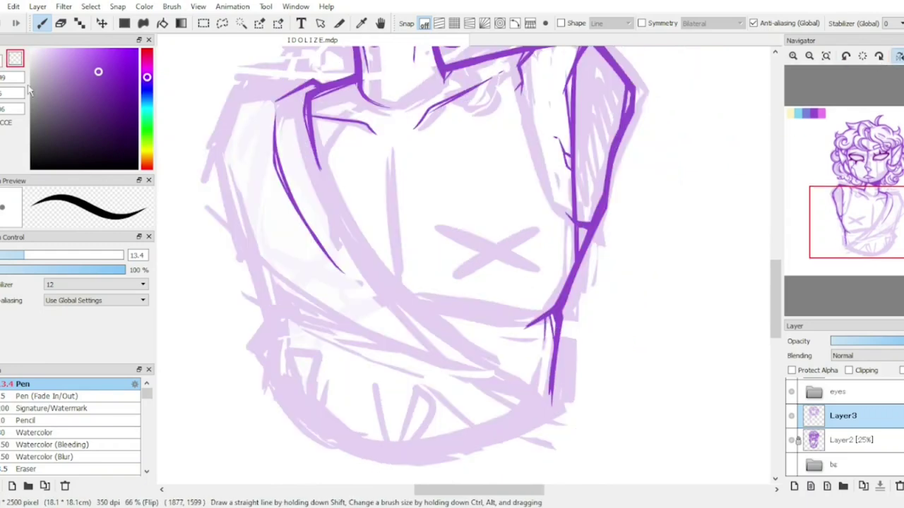
{"action": "left_click_drag", "start_coordinate": [396, 163], "coordinate": [393, 279]}
{"action": "key", "text": "h"}
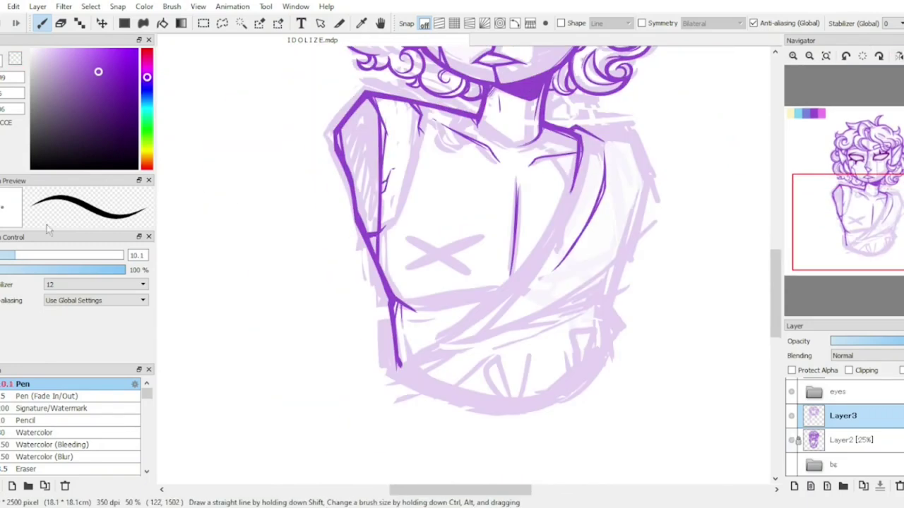
Step: Hatch the left arm stump's cut face within a selection on a new layer at pen size 3.6 and merge the hatching layers down
{"action": "mouse_move", "coordinate": [357, 229]}
{"action": "left_mouse_down"}
{"action": "mouse_move", "coordinate": [359, 271]}
{"action": "mouse_move", "coordinate": [332, 77]}
{"action": "mouse_move", "coordinate": [371, 136]}
{"action": "left_mouse_up"}
{"action": "key", "text": "ctrl+shift+n"}
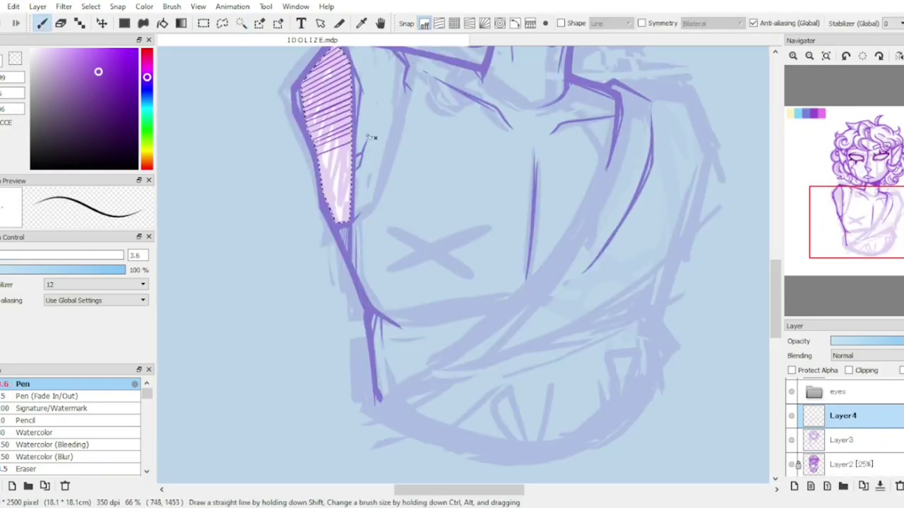
{"action": "key", "text": "ctrl+d"}
{"action": "scroll", "coordinate": [463, 265], "scroll_direction": "up", "scroll_amount": 3}
{"action": "key", "text": "v"}
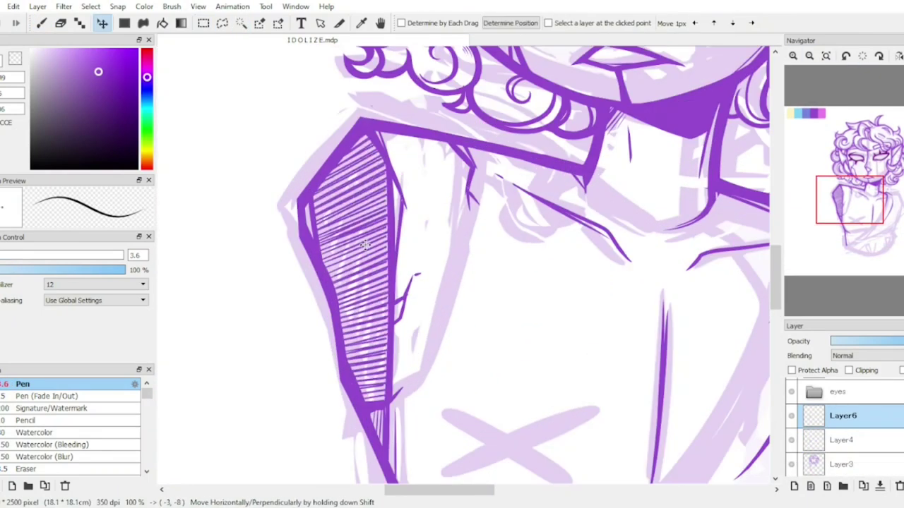
{"action": "left_click", "coordinate": [880, 487]}
{"action": "left_click", "coordinate": [880, 487]}
{"action": "left_click", "coordinate": [899, 486]}
{"action": "scroll", "coordinate": [462, 265], "scroll_direction": "down", "scroll_amount": 3}
{"action": "scroll", "coordinate": [463, 264], "scroll_direction": "up", "scroll_amount": 3}
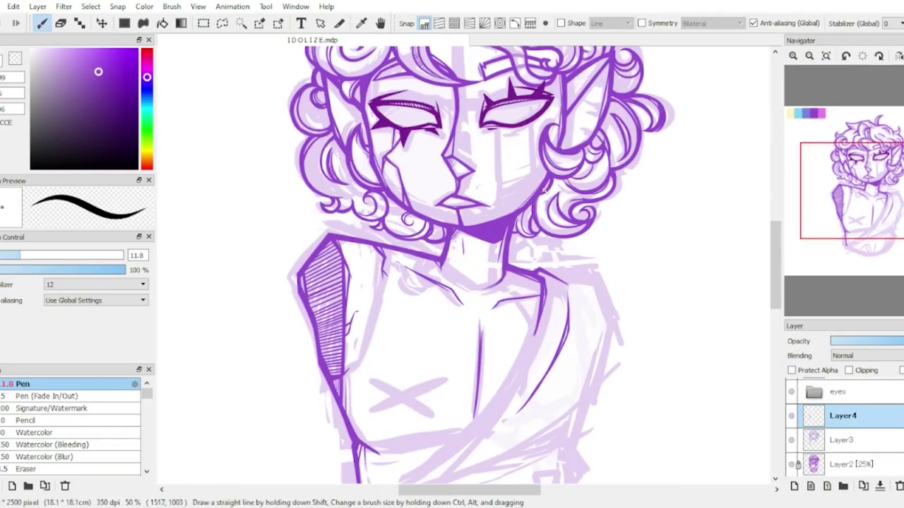
Step: Ink the line across the bottom of the chest on Layer4, tidy its end with the eraser and merge it into Layer3
{"action": "key", "text": "p"}
{"action": "scroll", "coordinate": [549, 230], "scroll_direction": "up", "scroll_amount": 2}
{"action": "scroll", "coordinate": [548, 231], "scroll_direction": "down", "scroll_amount": 3}
{"action": "scroll", "coordinate": [462, 317], "scroll_direction": "up", "scroll_amount": 2}
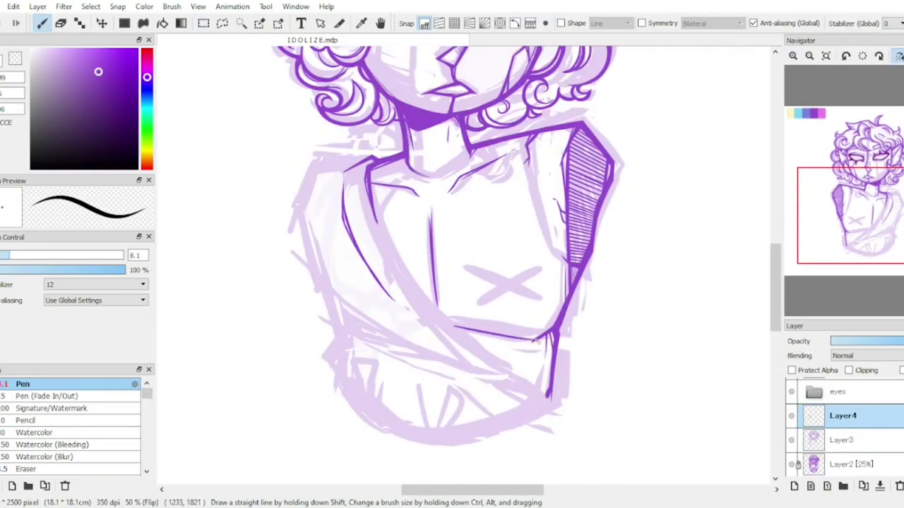
{"action": "left_click", "coordinate": [60, 23]}
{"action": "scroll", "coordinate": [463, 265], "scroll_direction": "up", "scroll_amount": 1}
{"action": "left_click", "coordinate": [880, 486]}
Step: Ink the drape's long diagonal edge from the right shoulder across the torso at pen size 15 and refine its upper part at 10.9
{"action": "key", "text": "p"}
{"action": "left_click_drag", "start_coordinate": [588, 175], "coordinate": [539, 303]}
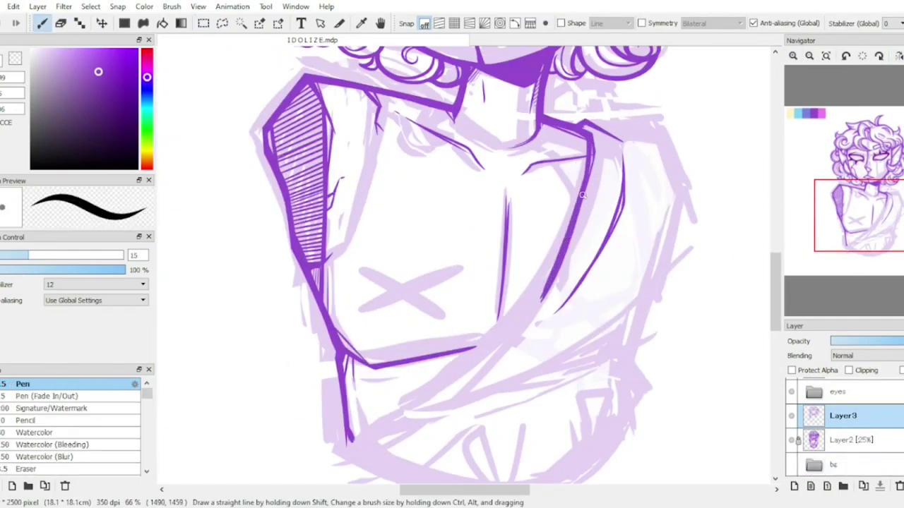
{"action": "key", "text": "h"}
{"action": "left_click_drag", "start_coordinate": [349, 202], "coordinate": [442, 350]}
{"action": "left_click_drag", "start_coordinate": [363, 229], "coordinate": [524, 429]}
{"action": "key", "text": "x"}
{"action": "left_click_drag", "start_coordinate": [361, 212], "coordinate": [383, 250]}
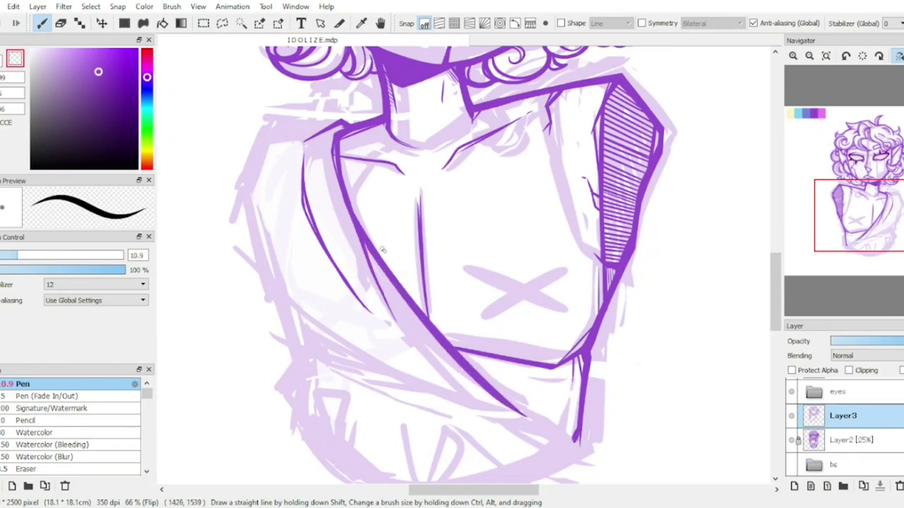
Step: Ink the curved armhole line between the left shoulder and the bottom of the hatched stump at pen size 10.3
{"action": "key", "text": "h"}
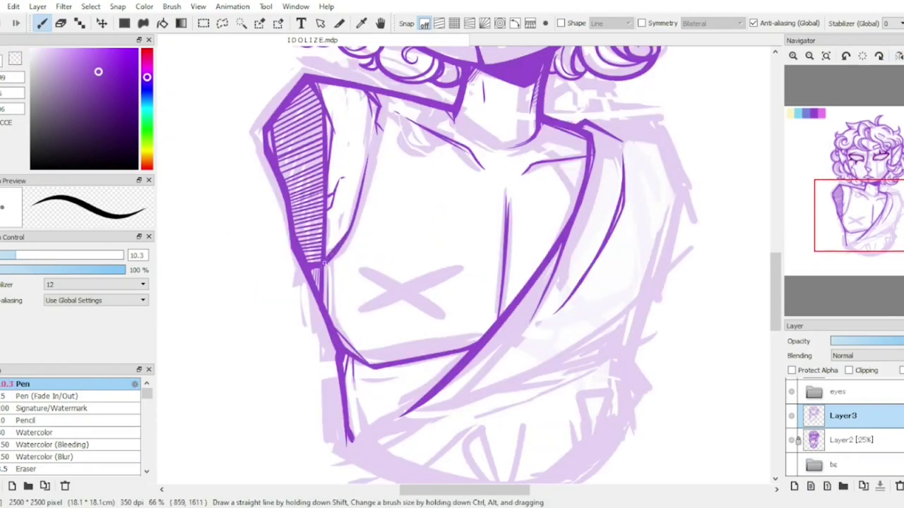
{"action": "key", "text": "e"}
{"action": "key", "text": "p"}
Step: Ink the wavy top edge of the draped right shoulder at pen size 10.3
{"action": "key", "text": "h"}
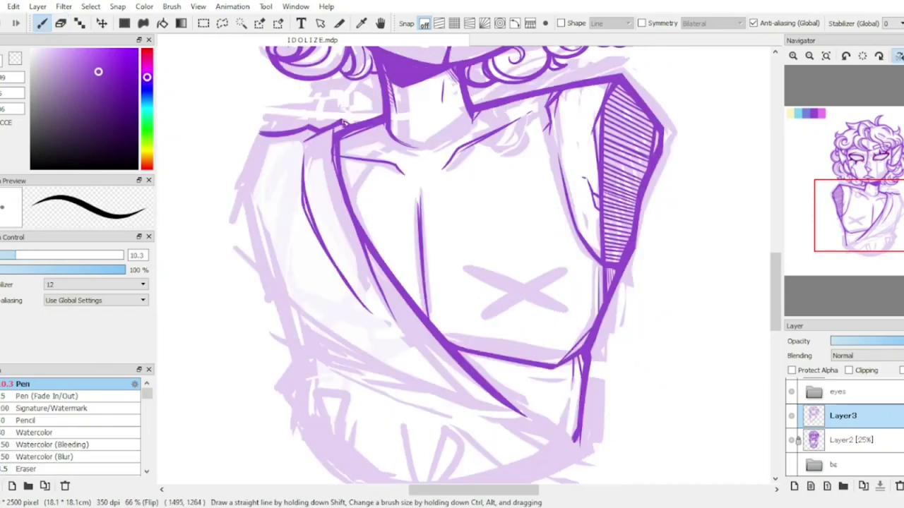
{"action": "key", "text": "h"}
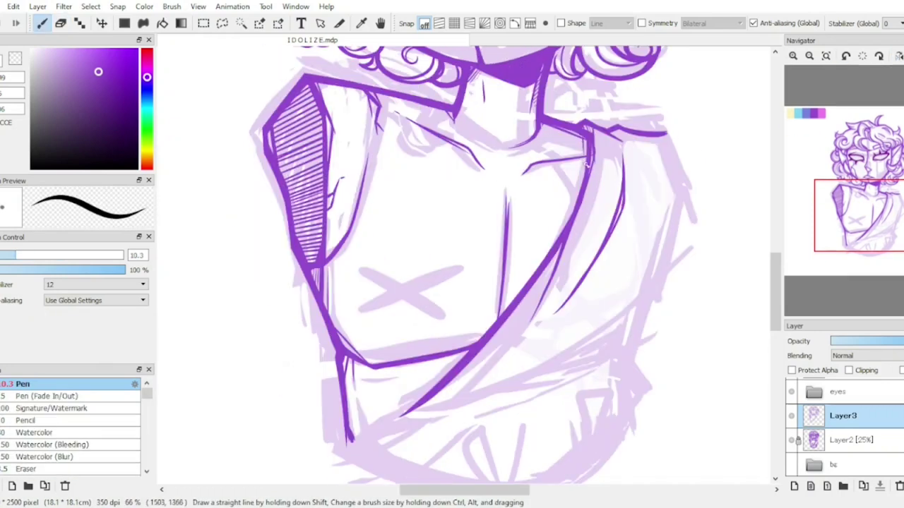
{"action": "key", "text": "h"}
Step: Ink the outer edge of the draped right shoulder on a new layer at pen size 12.9, merge it into Layer3 and extend its pointed corner
{"action": "left_click_drag", "start_coordinate": [239, 113], "coordinate": [345, 78]}
{"action": "key", "text": "x"}
{"action": "key", "text": "x"}
{"action": "key", "text": "ctrl+shift+n"}
{"action": "left_click_drag", "start_coordinate": [351, 169], "coordinate": [396, 283]}
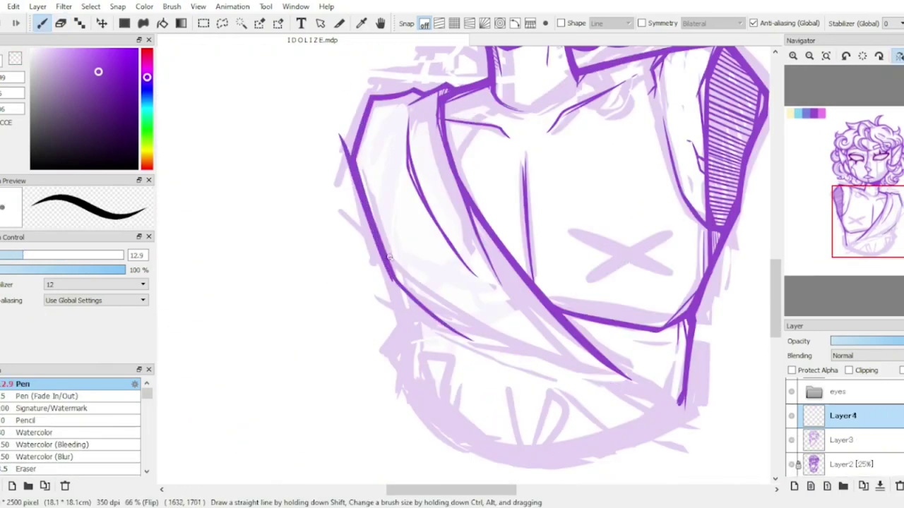
{"action": "left_click_drag", "start_coordinate": [367, 96], "coordinate": [351, 170]}
{"action": "key", "text": "e"}
{"action": "key", "text": "ctrl+e"}
{"action": "key", "text": "p"}
{"action": "key", "text": "h"}
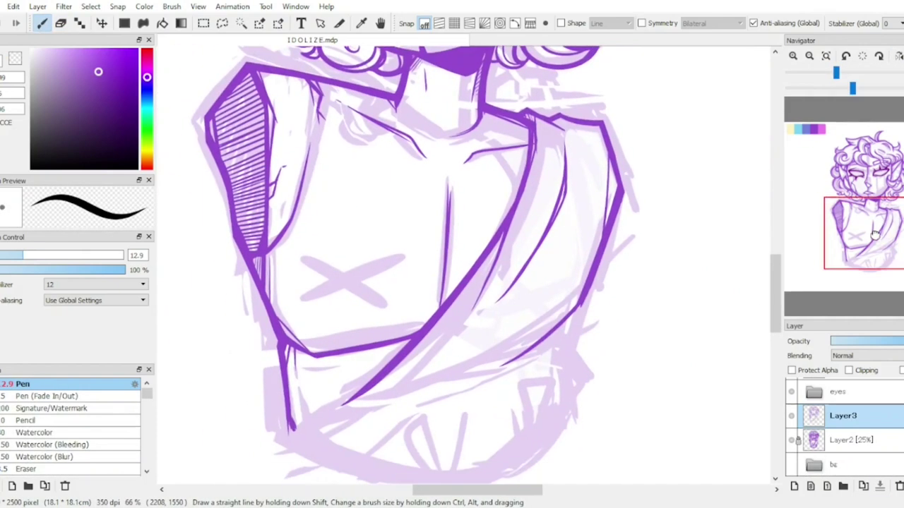
{"action": "key", "text": "h"}
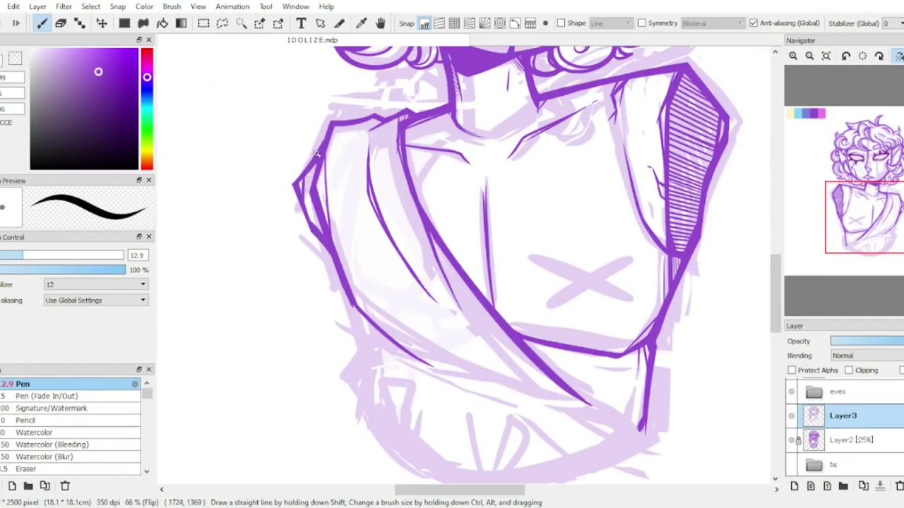
Step: Ink the drape's inner fold lines on Layer4 at pen size 3.9 and its lower edge down to the pointed end at 13.2
{"action": "key", "text": "h"}
{"action": "key", "text": "x"}
{"action": "left_click", "coordinate": [28, 255]}
{"action": "key", "text": "h"}
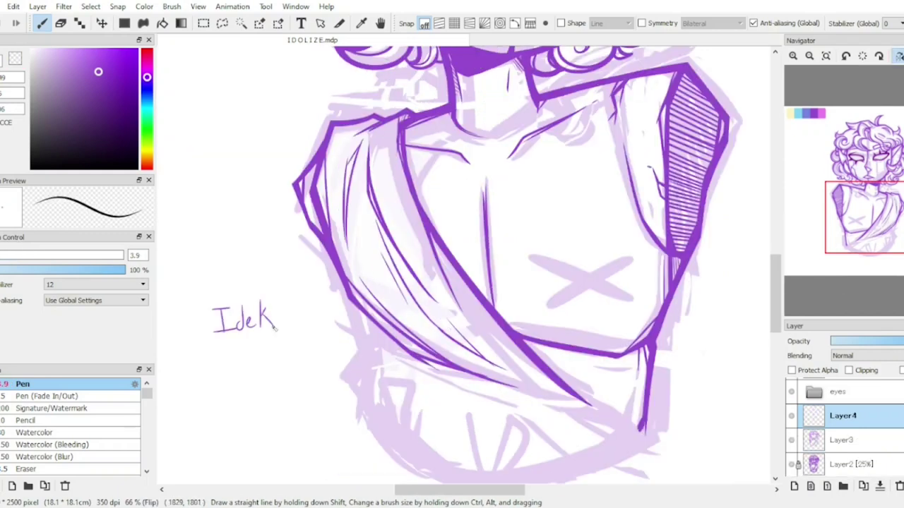
{"action": "key", "text": "h"}
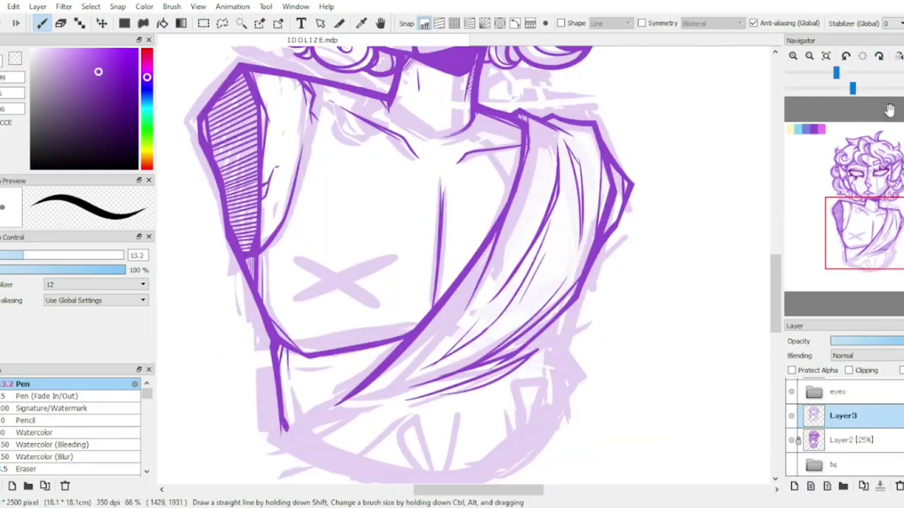
{"action": "key", "text": "h"}
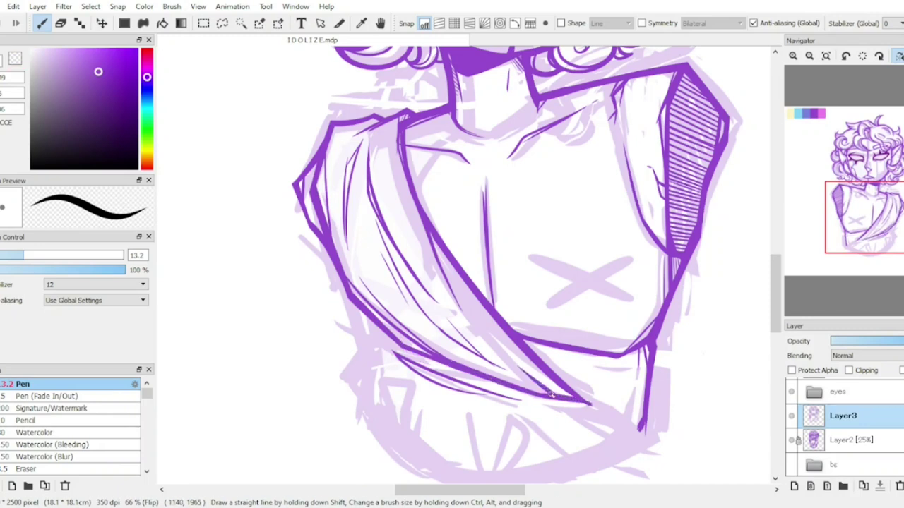
Step: Hide the Layer2 sketch, trim the drape's folds with the size 30 eraser and add finer folds and shoulder hatching at pen size 6.1
{"action": "key", "text": "h"}
{"action": "scroll", "coordinate": [552, 396], "scroll_direction": "down", "scroll_amount": 2}
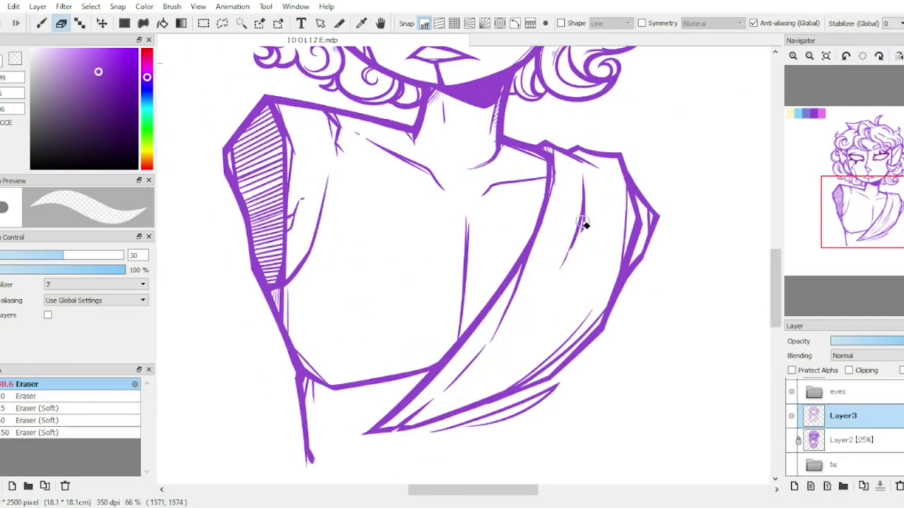
{"action": "key", "text": "b"}
{"action": "left_click_drag", "start_coordinate": [595, 286], "coordinate": [602, 176]}
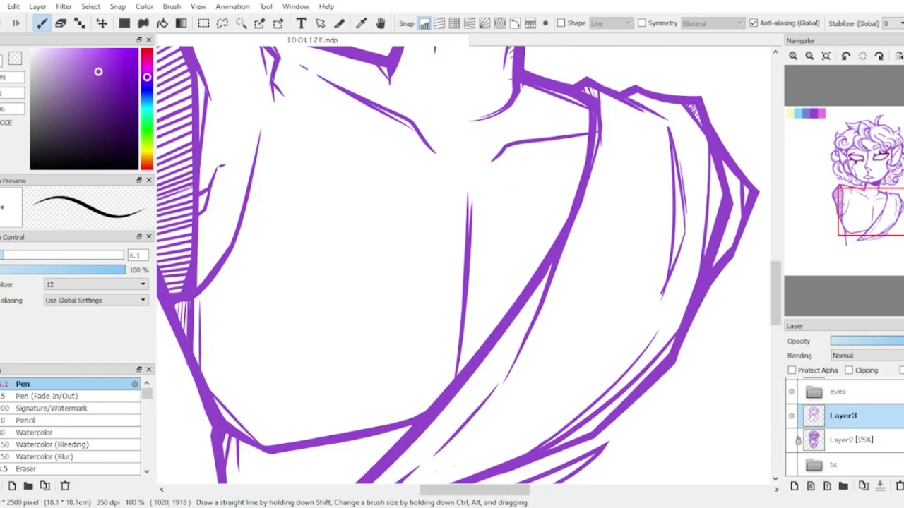
{"action": "scroll", "coordinate": [663, 256], "scroll_direction": "down", "scroll_amount": 1}
{"action": "key", "text": "h"}
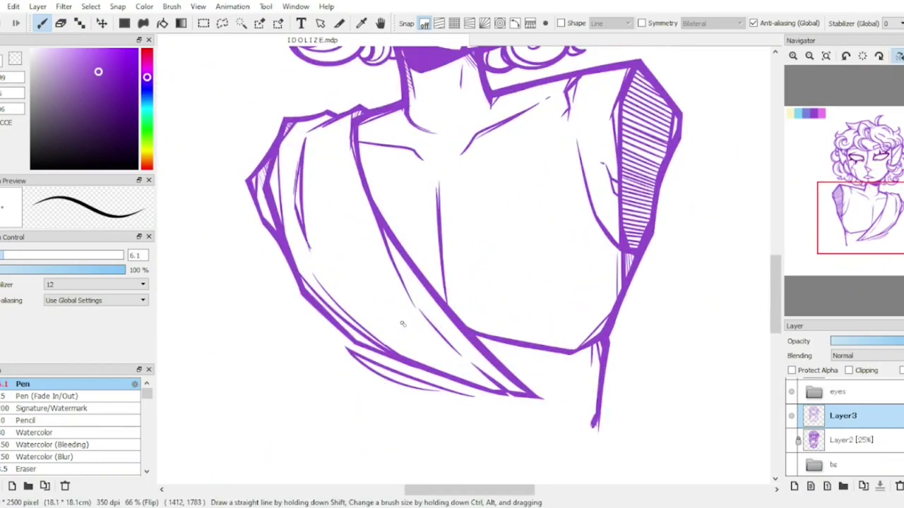
{"action": "key", "text": "h"}
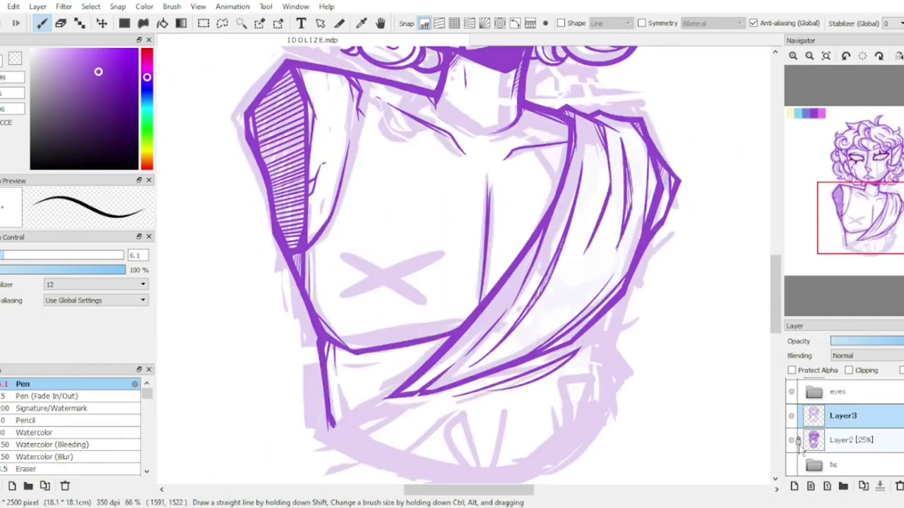
Step: Ink the hem between the left waist and the drape's tip plus the angular broken corner below it at pen size 9
{"action": "key", "text": "h"}
{"action": "key", "text": "h"}
{"action": "scroll", "coordinate": [435, 369], "scroll_direction": "down", "scroll_amount": 3}
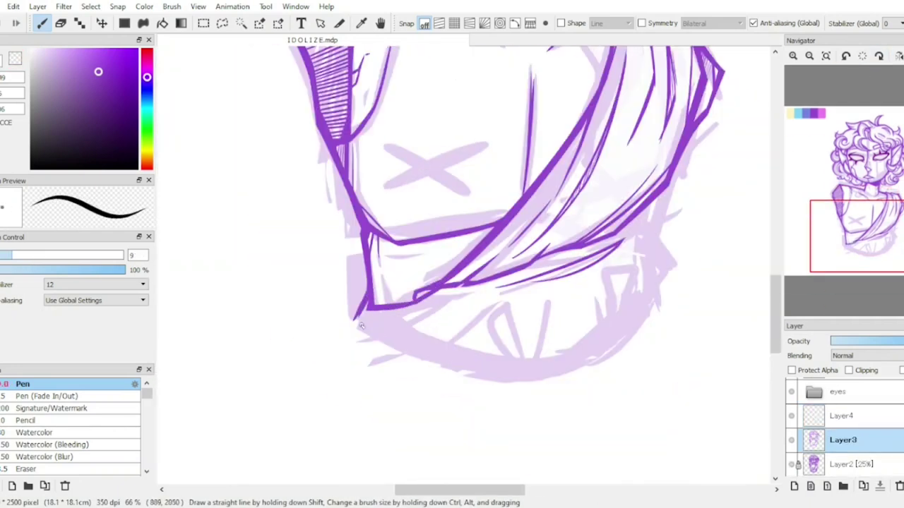
{"action": "key", "text": "h"}
{"action": "left_click_drag", "start_coordinate": [539, 343], "coordinate": [552, 319]}
{"action": "scroll", "coordinate": [549, 339], "scroll_direction": "up", "scroll_amount": 3}
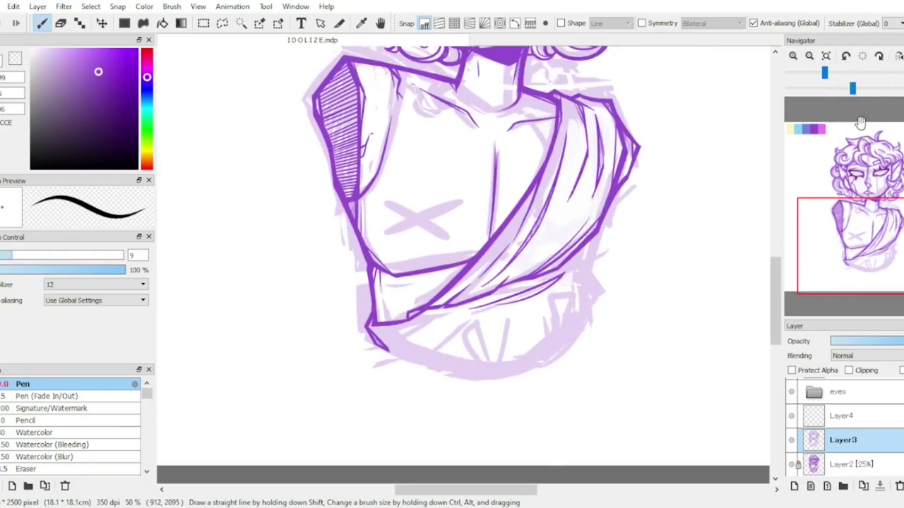
{"action": "key", "text": "h"}
{"action": "scroll", "coordinate": [692, 226], "scroll_direction": "down", "scroll_amount": 2}
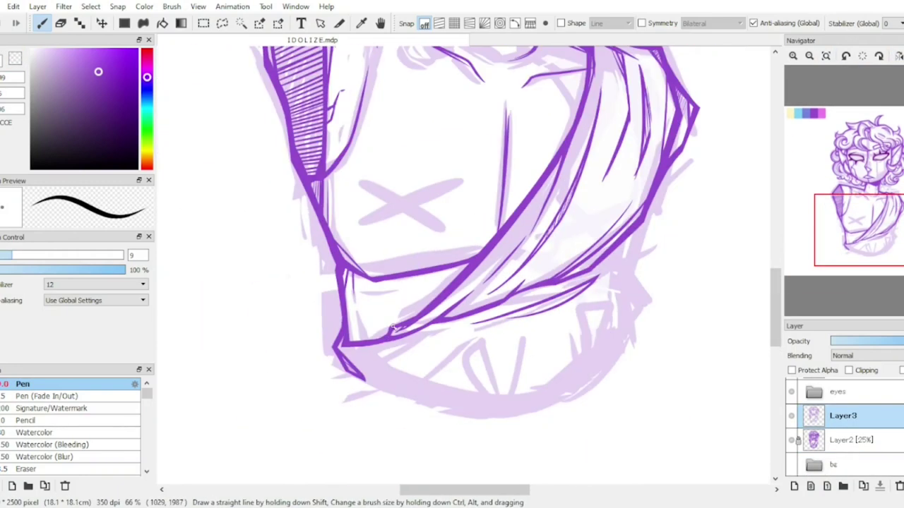
Step: Ink the jagged right waist edge below the drape at pen size 13.6 and a small fold under the drape's tip
{"action": "left_click", "coordinate": [826, 56]}
{"action": "key", "text": "h"}
{"action": "scroll", "coordinate": [349, 252], "scroll_direction": "up", "scroll_amount": 3}
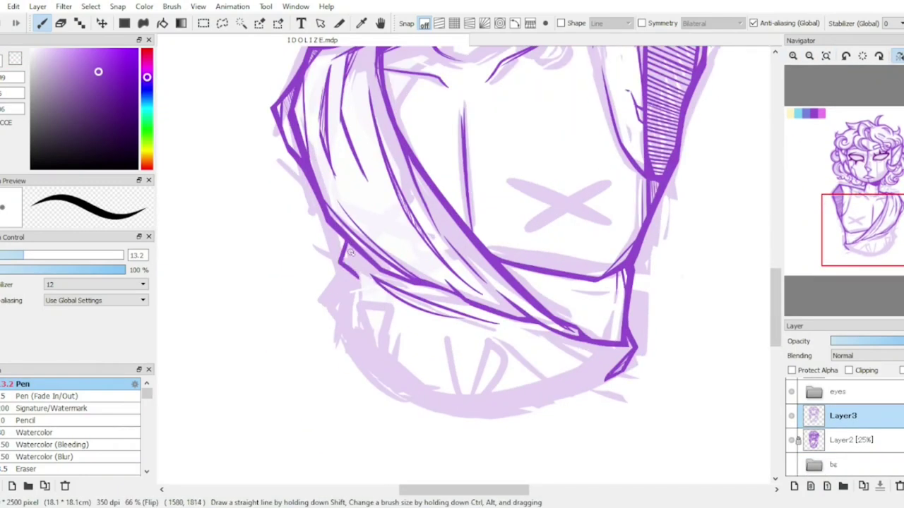
{"action": "key", "text": "h"}
{"action": "key", "text": "h"}
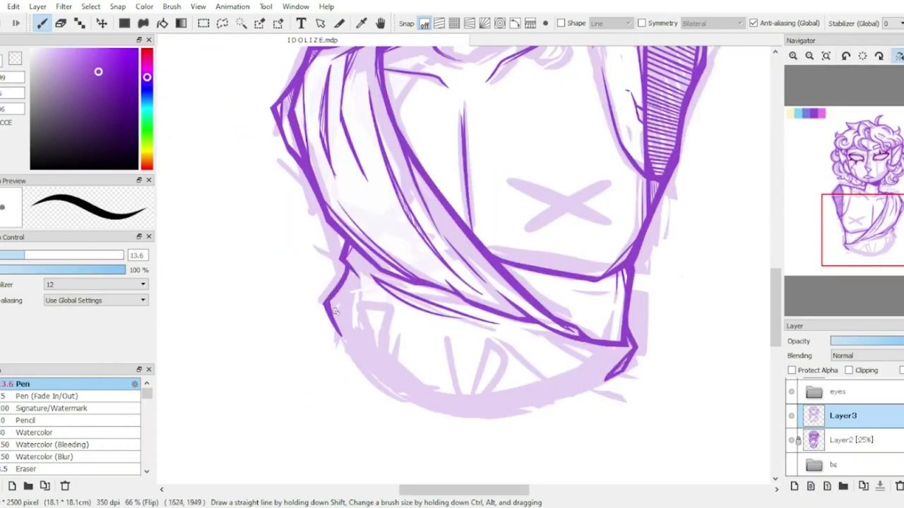
{"action": "key", "text": "h"}
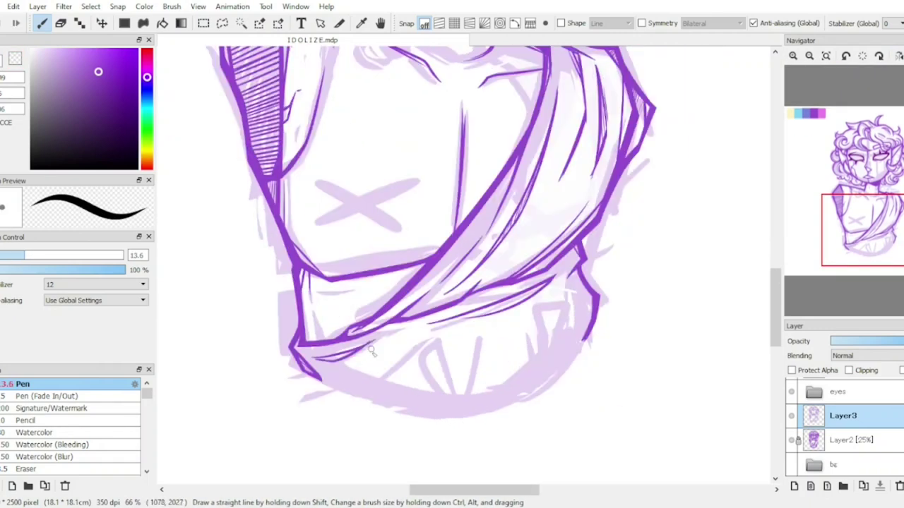
Step: Extend the right waist edge at pen size 11.8, ink the triangular chip beside it and save the file
{"action": "key", "text": "h"}
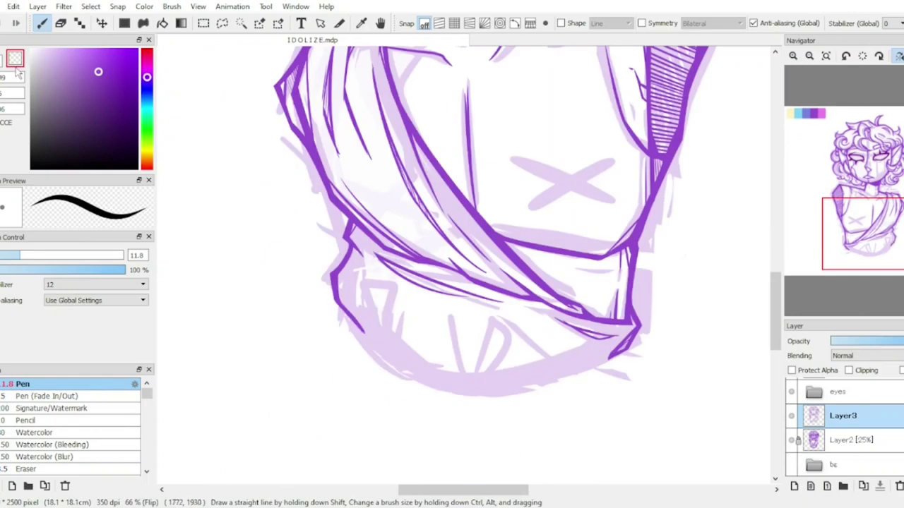
{"action": "key", "text": "h"}
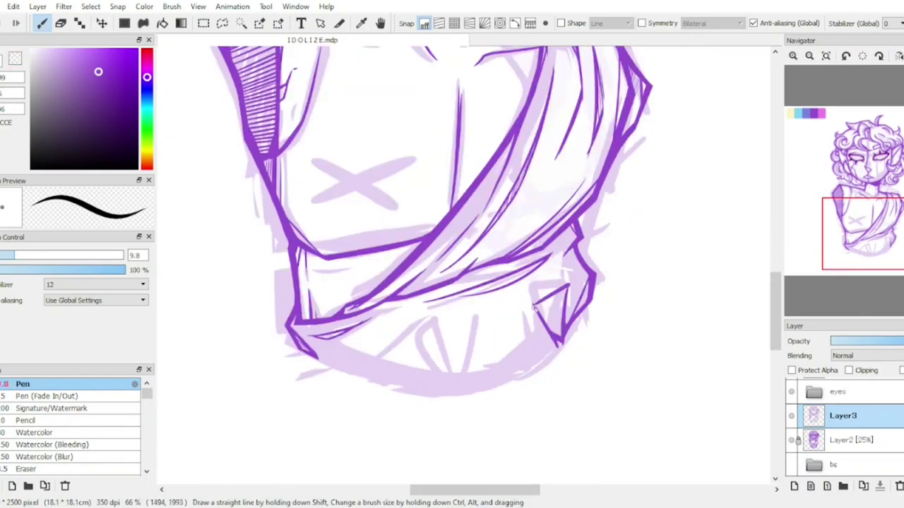
{"action": "key", "text": "bracketleft"}
{"action": "key", "text": "ctrl+s"}
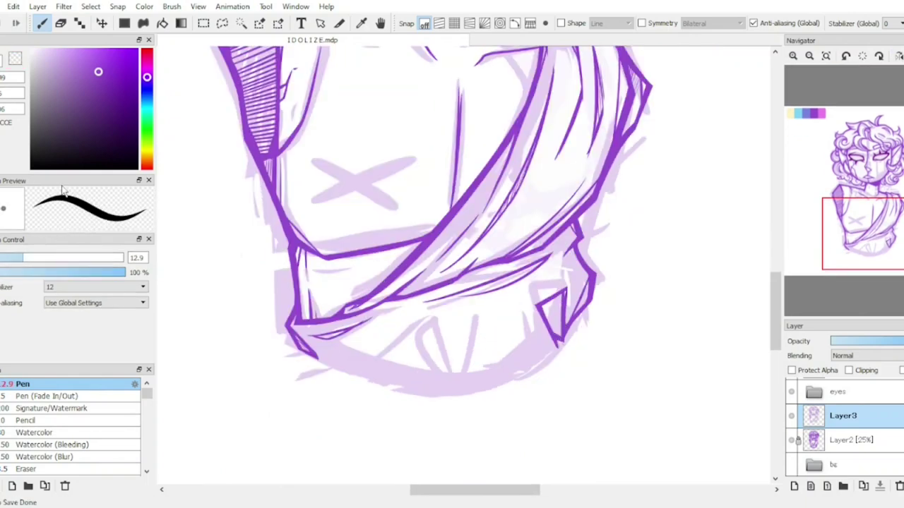
Step: Ink the bust's bottom edge from the triangular chip to the lowest point, with a narrow crack above it, and extend the lower-left edge at pen size 14.3
{"action": "key", "text": "h"}
{"action": "scroll", "coordinate": [451, 384], "scroll_direction": "up", "scroll_amount": 3}
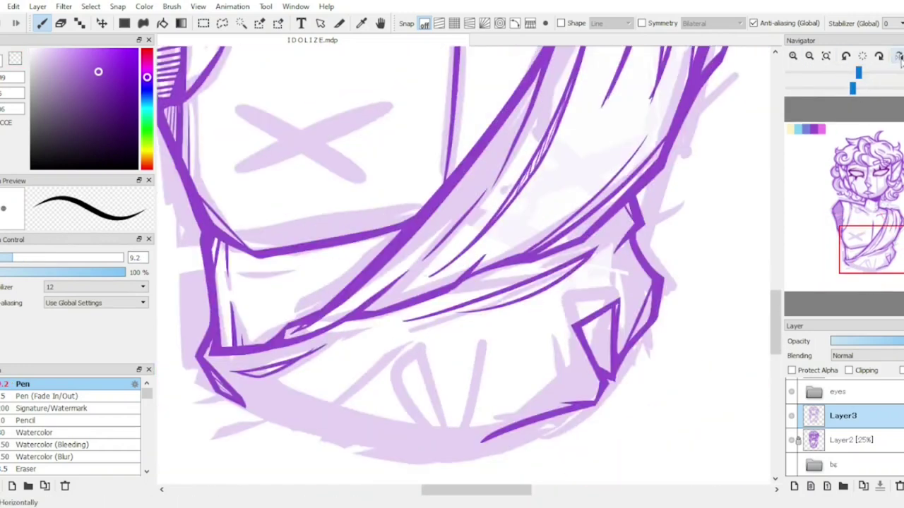
{"action": "key", "text": "bracketleft"}
{"action": "key", "text": "bracketleft"}
{"action": "key", "text": "h"}
{"action": "key", "text": "bracketright"}
{"action": "key", "text": "bracketright"}
{"action": "key", "text": "bracketright"}
{"action": "key", "text": "bracketright"}
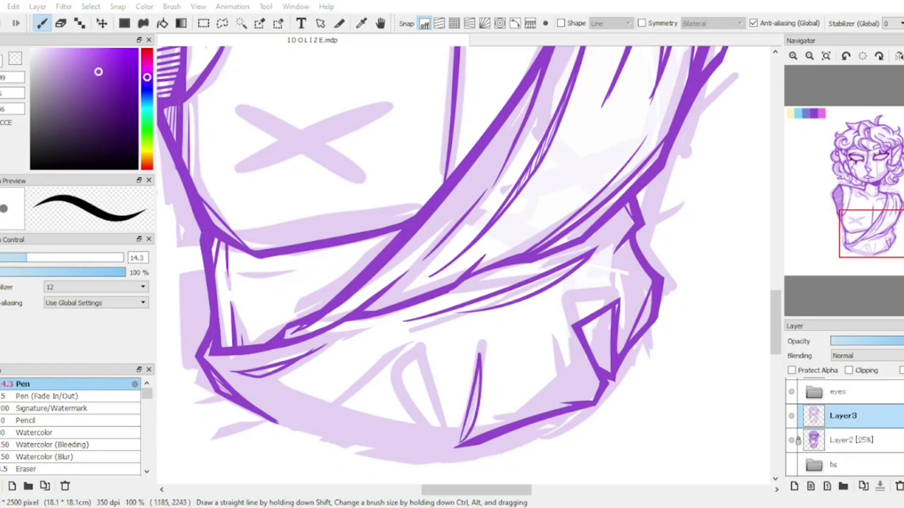
Step: Ink a second triangular chip beside the bottom crack at pen size 11.8 and close the bust's bottom outline at 9.4
{"action": "key", "text": "h"}
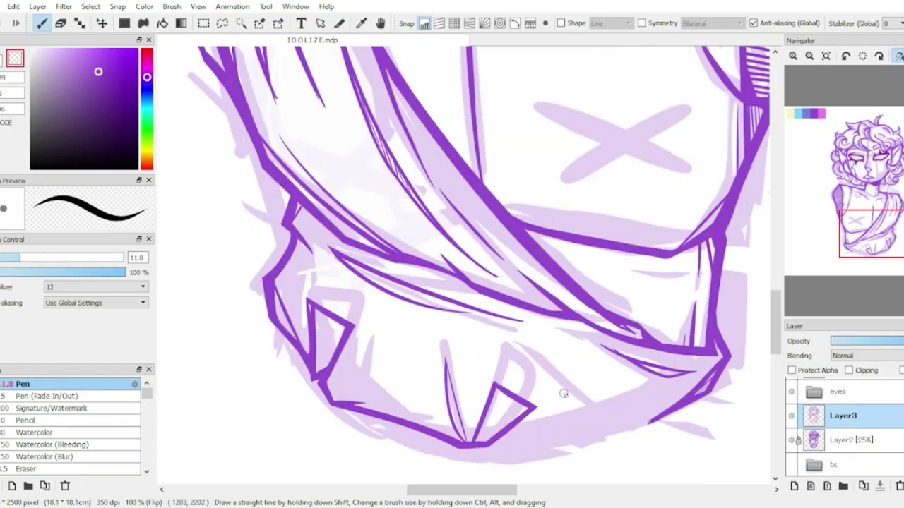
{"action": "key", "text": "h"}
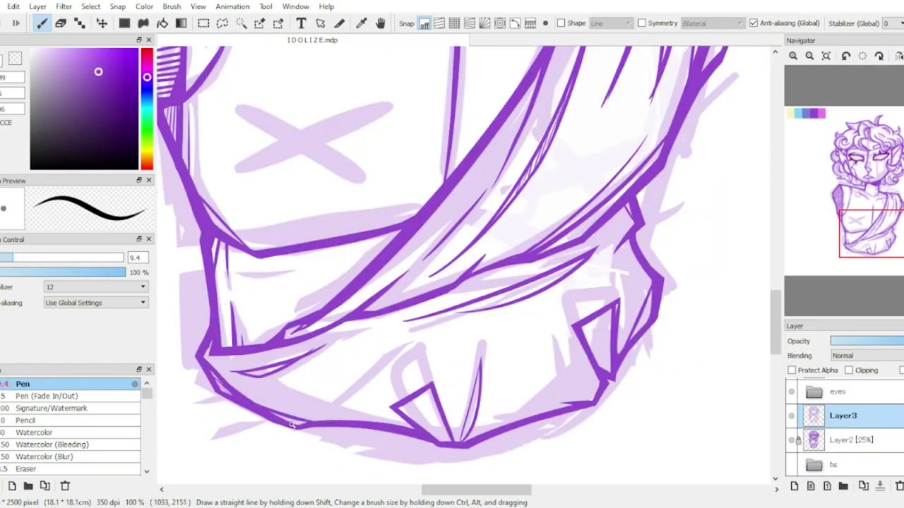
{"action": "key", "text": "ctrl+0"}
{"action": "key", "text": "ctrl+alt+0"}
{"action": "key", "text": "h"}
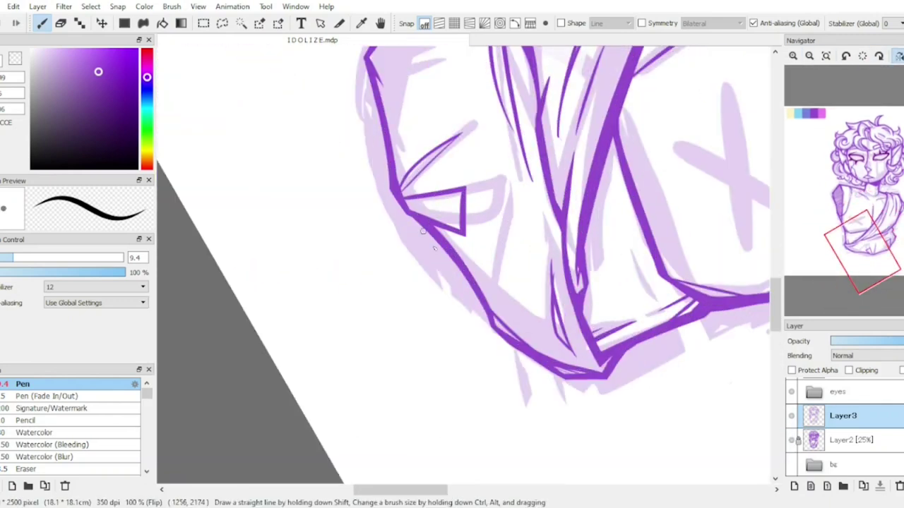
{"action": "key", "text": "e"}
{"action": "key", "text": "ctrl+0"}
Step: Add Layer4 beneath the Layer3 line art and fill the whole bust with the palette's cream colour, with the sketch hidden
{"action": "key", "text": "b"}
{"action": "key", "text": "ctrl+shift+n"}
{"action": "key", "text": "v"}
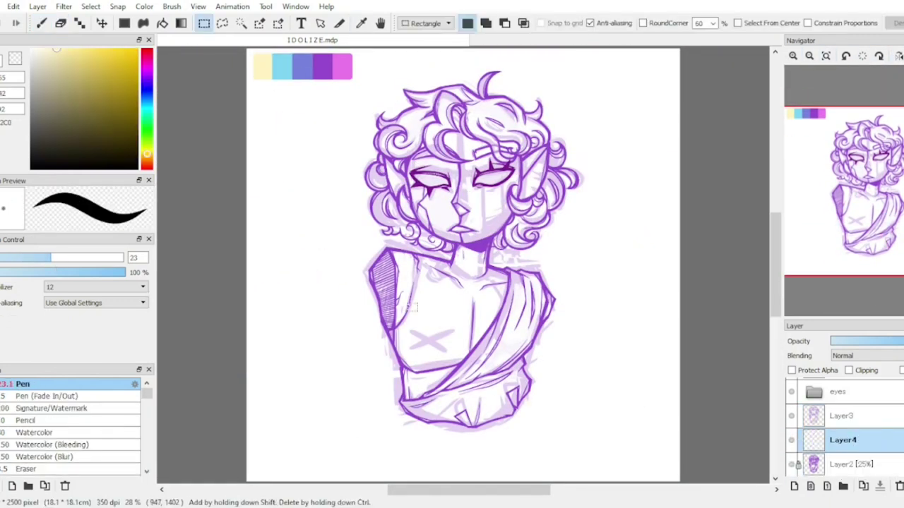
{"action": "key", "text": "Delete"}
{"action": "scroll", "coordinate": [452, 211], "scroll_direction": "up", "scroll_amount": 5}
{"action": "key", "text": "e"}
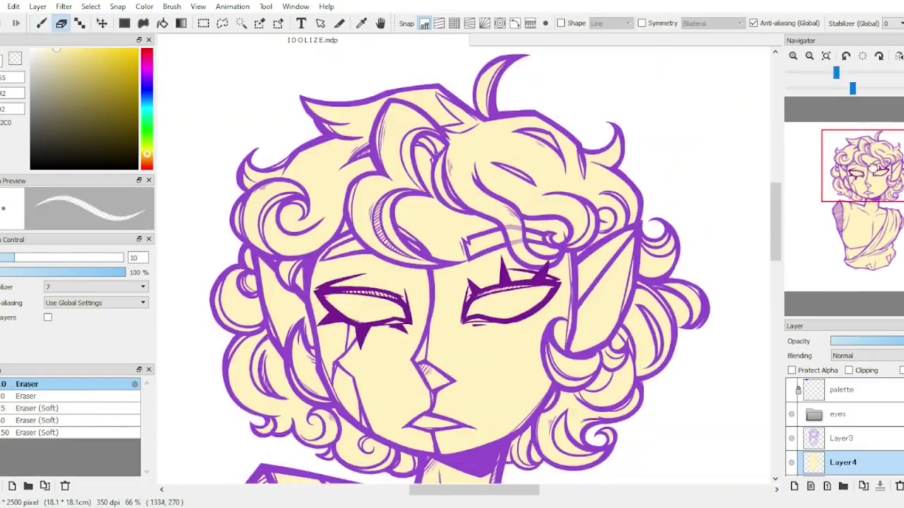
{"action": "scroll", "coordinate": [549, 425], "scroll_direction": "down", "scroll_amount": 5}
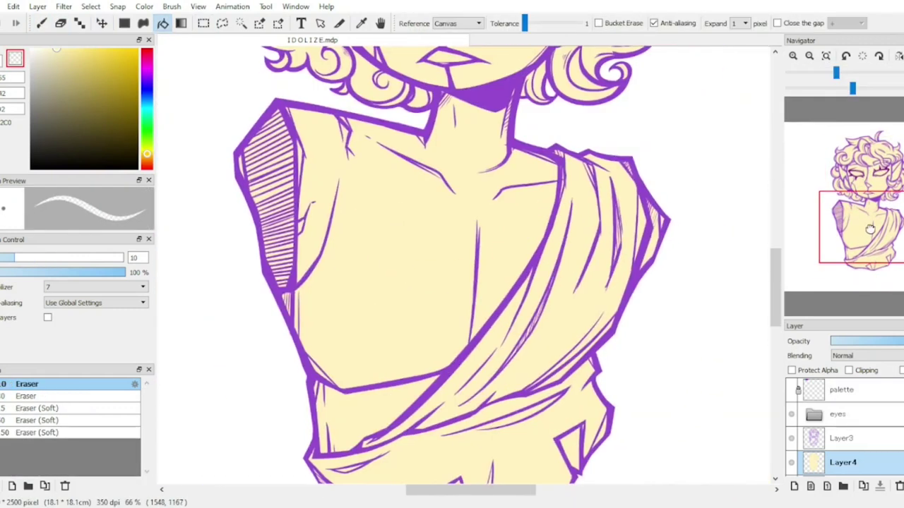
Step: Fill the left part of the face with palette pink on a new clipped Layer6 and set the layer to Multiply at 30% opacity
{"action": "scroll", "coordinate": [452, 268], "scroll_direction": "up", "scroll_amount": 10}
{"action": "key", "text": "ctrl+shift+n"}
{"action": "left_click", "coordinate": [354, 203]}
{"action": "key", "text": "b"}
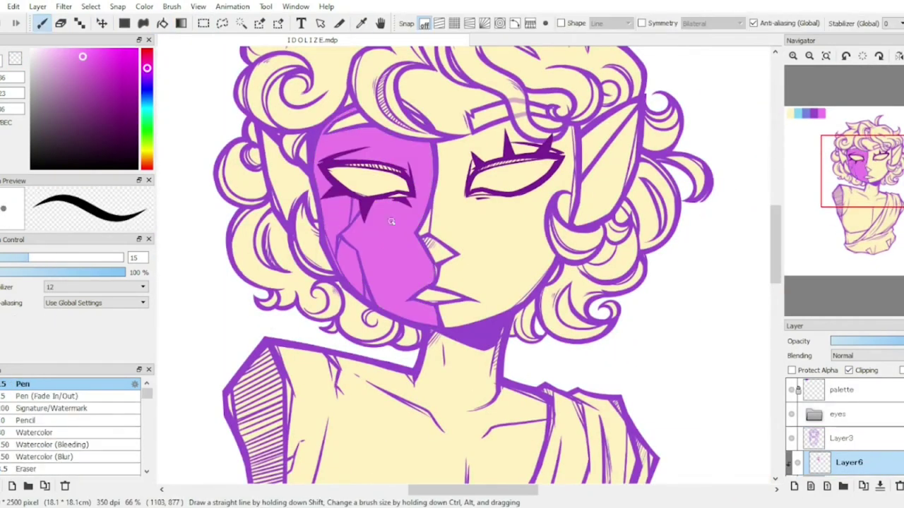
{"action": "mouse_move", "coordinate": [897, 341]}
{"action": "left_mouse_down"}
{"action": "mouse_move", "coordinate": [848, 341]}
{"action": "mouse_move", "coordinate": [857, 341]}
{"action": "left_mouse_up"}
{"action": "left_click", "coordinate": [865, 355]}
{"action": "left_click", "coordinate": [848, 396]}
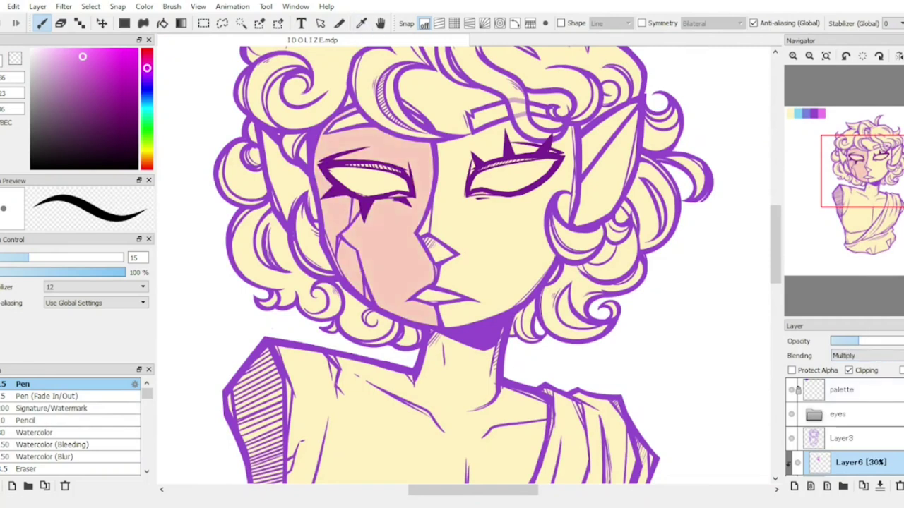
Step: Refill the left part of the face with a softer pink on Layer6, clipped to Layer4 at 69% opacity
{"action": "left_click", "coordinate": [898, 55]}
{"action": "left_click", "coordinate": [865, 355]}
{"action": "left_click", "coordinate": [163, 23]}
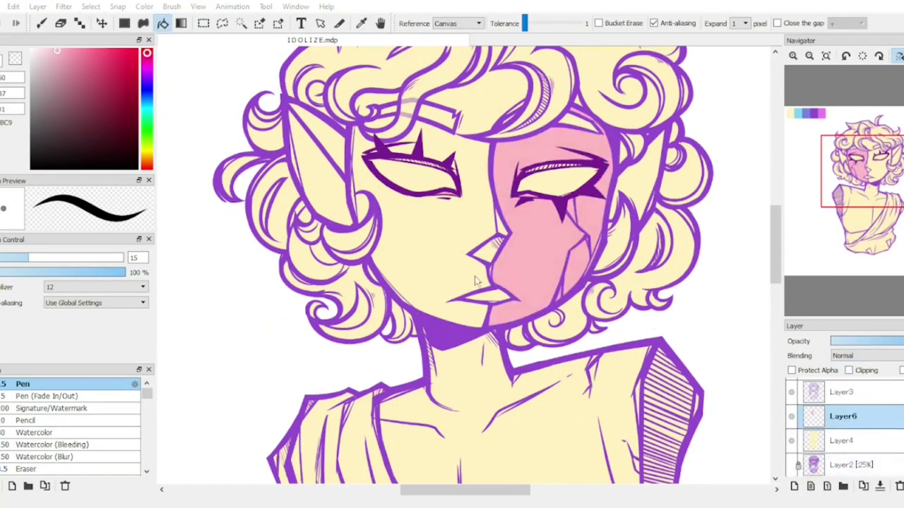
{"action": "left_click", "coordinate": [899, 56]}
{"action": "scroll", "coordinate": [452, 269], "scroll_direction": "up", "scroll_amount": 5}
{"action": "left_click", "coordinate": [849, 370]}
{"action": "left_click_drag", "start_coordinate": [857, 341], "coordinate": [896, 341]}
{"action": "scroll", "coordinate": [404, 283], "scroll_direction": "down", "scroll_amount": 5}
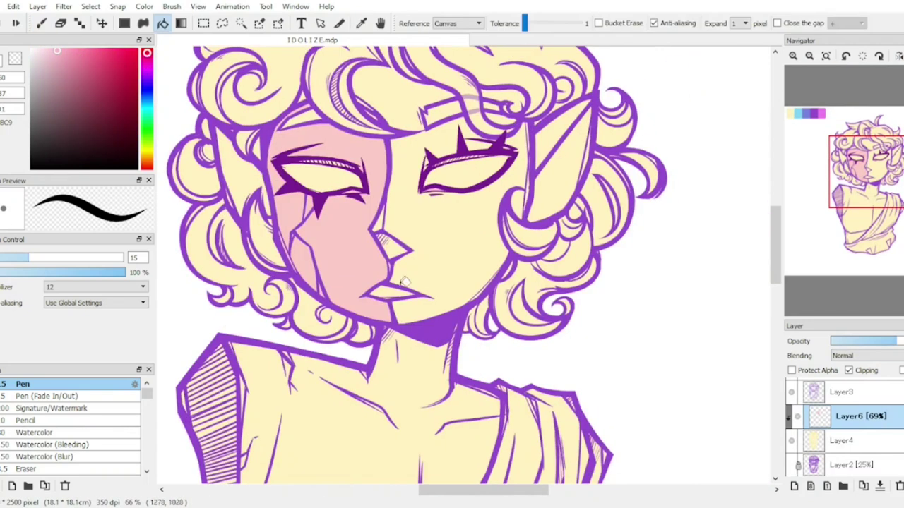
Step: Paint pink shading on the right side of the neck and the chest area beside the drape at pen size 11.8
{"action": "key", "text": "p"}
{"action": "scroll", "coordinate": [423, 255], "scroll_direction": "down", "scroll_amount": 5}
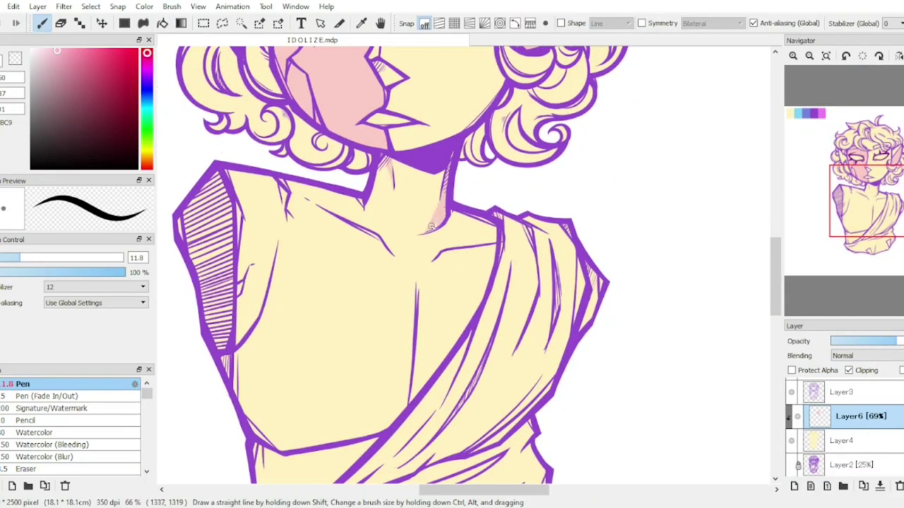
{"action": "left_click", "coordinate": [898, 56]}
{"action": "left_click", "coordinate": [898, 56]}
{"action": "left_click_drag", "start_coordinate": [459, 254], "coordinate": [416, 341]}
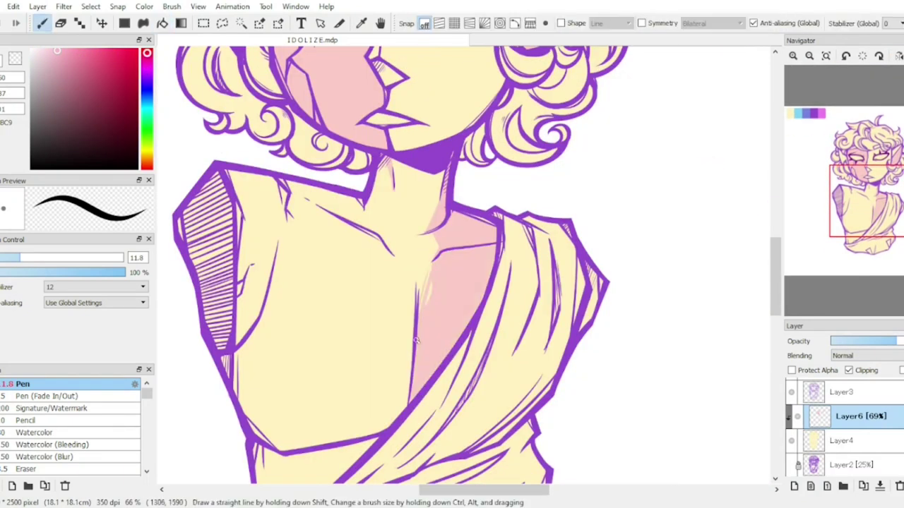
Step: Paint pink shading on the waist beneath the chest's broken edge on Layer6 at pen size 15
{"action": "scroll", "coordinate": [416, 341], "scroll_direction": "up", "scroll_amount": 3}
{"action": "scroll", "coordinate": [452, 268], "scroll_direction": "down", "scroll_amount": 5}
{"action": "scroll", "coordinate": [452, 269], "scroll_direction": "up", "scroll_amount": 5}
{"action": "scroll", "coordinate": [485, 328], "scroll_direction": "up", "scroll_amount": 5}
{"action": "key", "text": "bracketleft"}
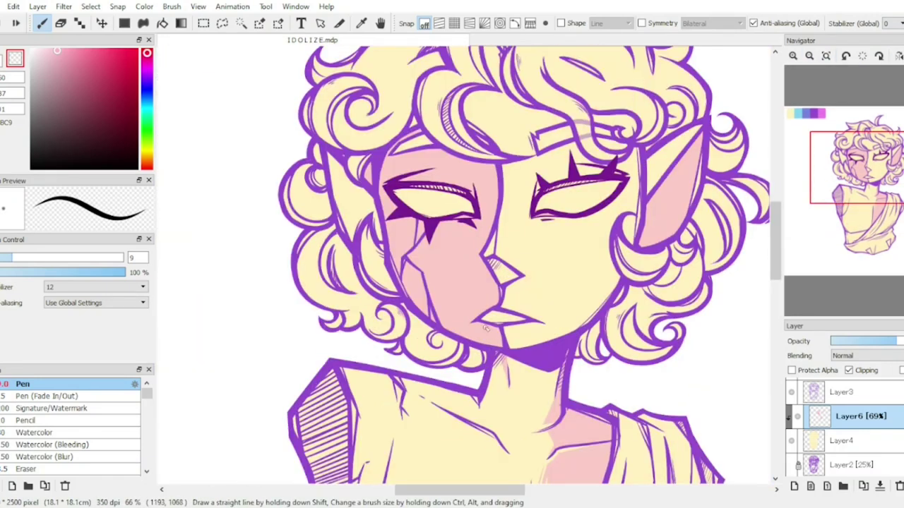
{"action": "key", "text": "bracketright"}
{"action": "key", "text": "bracketright"}
{"action": "scroll", "coordinate": [485, 329], "scroll_direction": "down", "scroll_amount": 5}
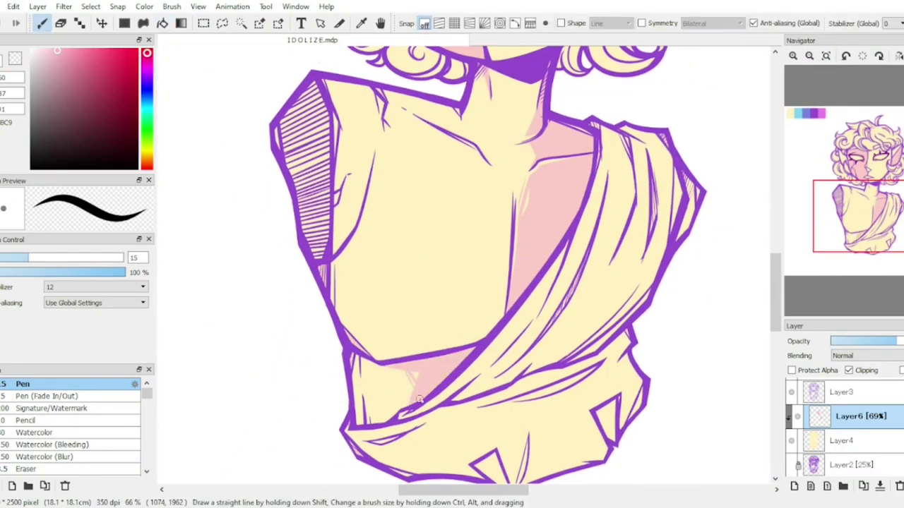
Step: Set Layer6 to 80% opacity and fill the right part of the lower drape with pink
{"action": "key", "text": "bracketleft"}
{"action": "key", "text": "bracketleft"}
{"action": "left_click", "coordinate": [793, 56]}
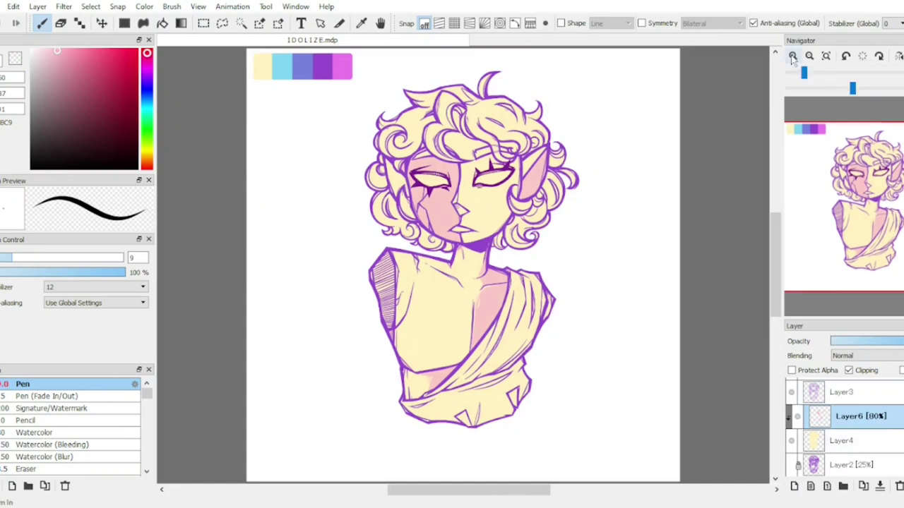
{"action": "left_click", "coordinate": [899, 55]}
{"action": "scroll", "coordinate": [387, 319], "scroll_direction": "up", "scroll_amount": 5}
{"action": "left_click", "coordinate": [323, 318]}
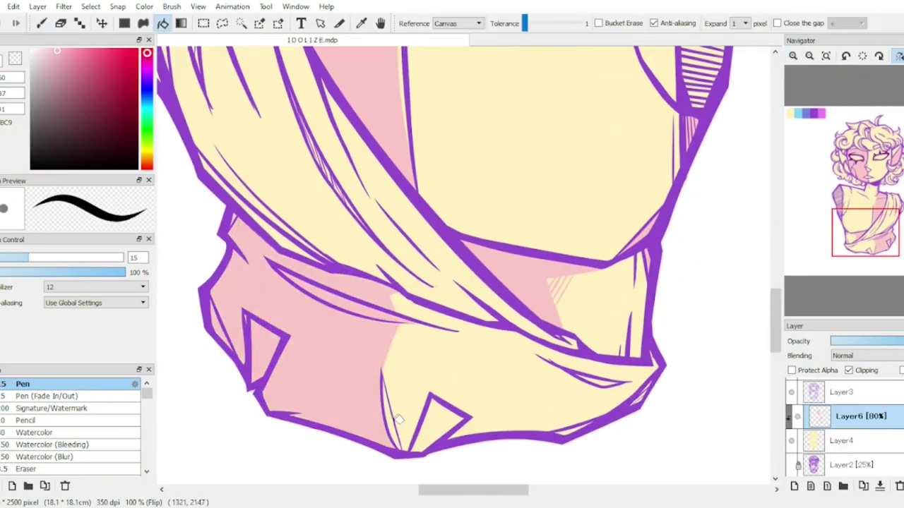
Step: Shade the triangular chip in the drape's lower edge with pink on Layer6
{"action": "key", "text": "bracketright"}
{"action": "key", "text": "bracketright"}
{"action": "left_click", "coordinate": [898, 55]}
{"action": "left_click_drag", "start_coordinate": [284, 304], "coordinate": [287, 350]}
{"action": "scroll", "coordinate": [452, 268], "scroll_direction": "down", "scroll_amount": 2}
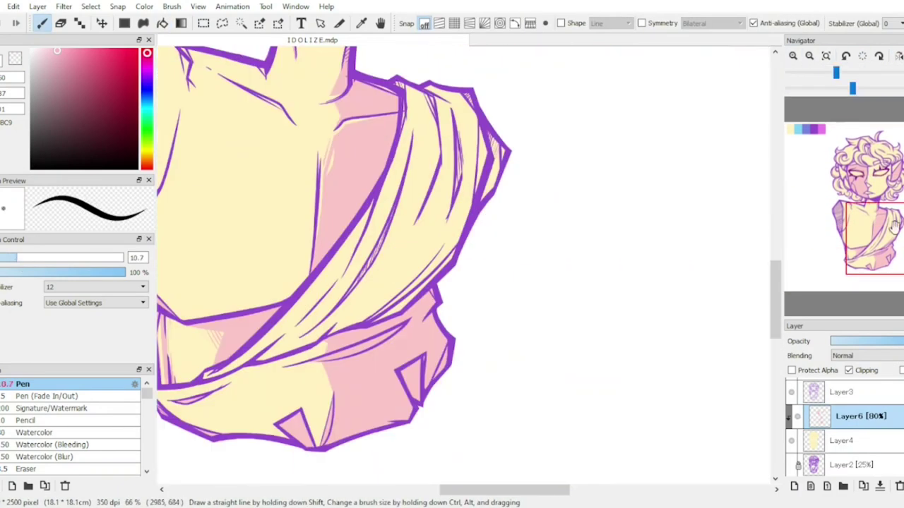
{"action": "left_click", "coordinate": [886, 190]}
Step: Paint pink shading on the neck and the broken shoulder tip of the drape on Layer6 at pen size 11.8
{"action": "left_click", "coordinate": [842, 441]}
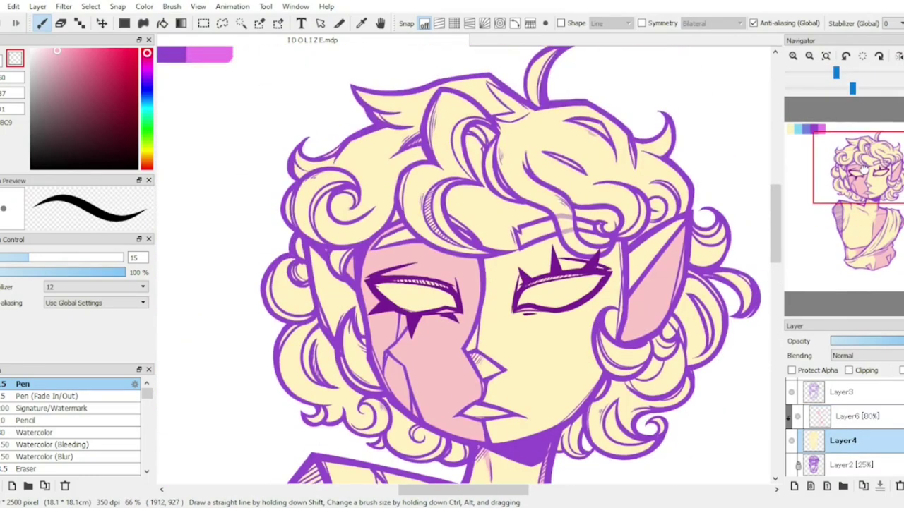
{"action": "scroll", "coordinate": [452, 268], "scroll_direction": "down", "scroll_amount": 10}
{"action": "scroll", "coordinate": [452, 268], "scroll_direction": "up", "scroll_amount": 8}
{"action": "left_click", "coordinate": [861, 416]}
{"action": "scroll", "coordinate": [337, 242], "scroll_direction": "up", "scroll_amount": 2}
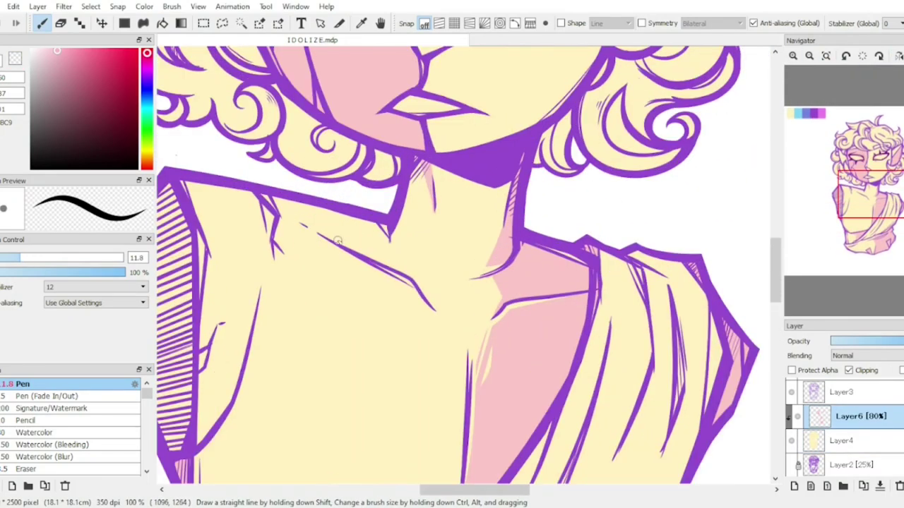
{"action": "scroll", "coordinate": [452, 268], "scroll_direction": "down", "scroll_amount": 2}
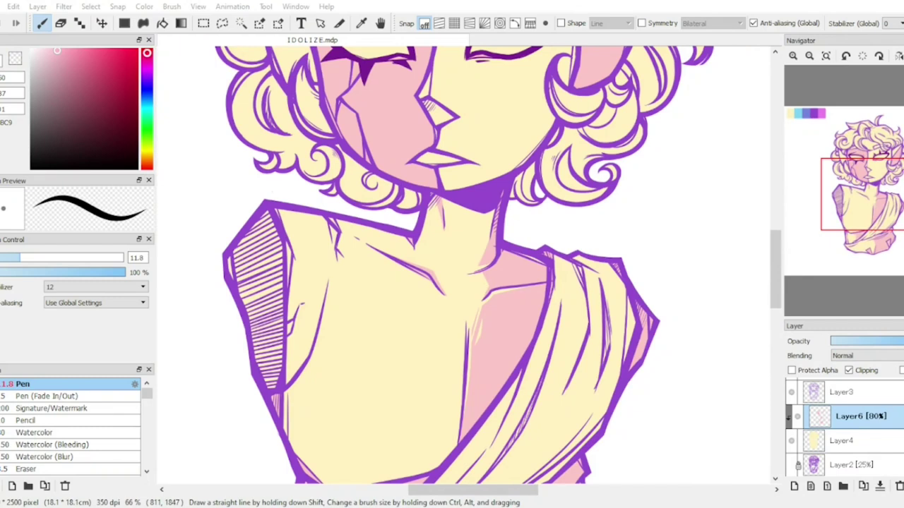
Step: Fill the outer folds of the shoulder drape with pink on Layer6 and shade the chest edge along the drape
{"action": "scroll", "coordinate": [452, 269], "scroll_direction": "down", "scroll_amount": 2}
{"action": "key", "text": "h"}
{"action": "left_click_drag", "start_coordinate": [473, 421], "coordinate": [465, 420]}
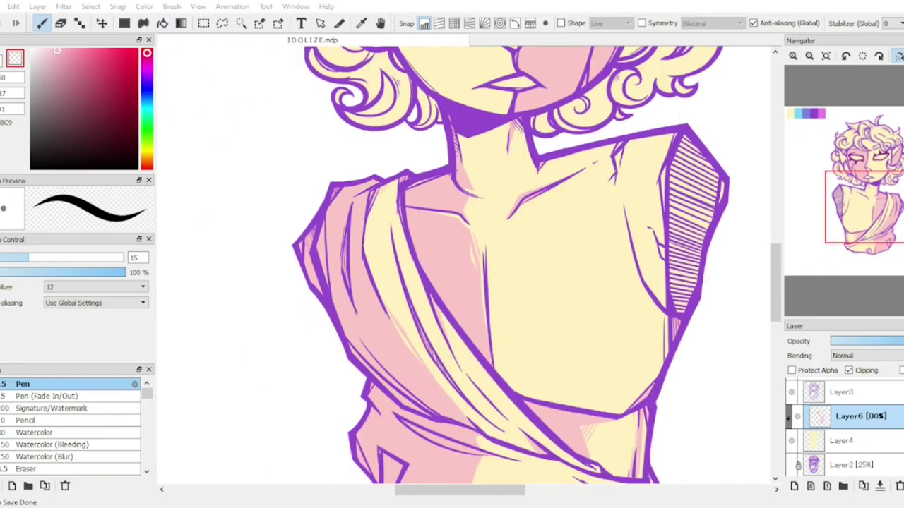
{"action": "scroll", "coordinate": [460, 261], "scroll_direction": "down", "scroll_amount": 2}
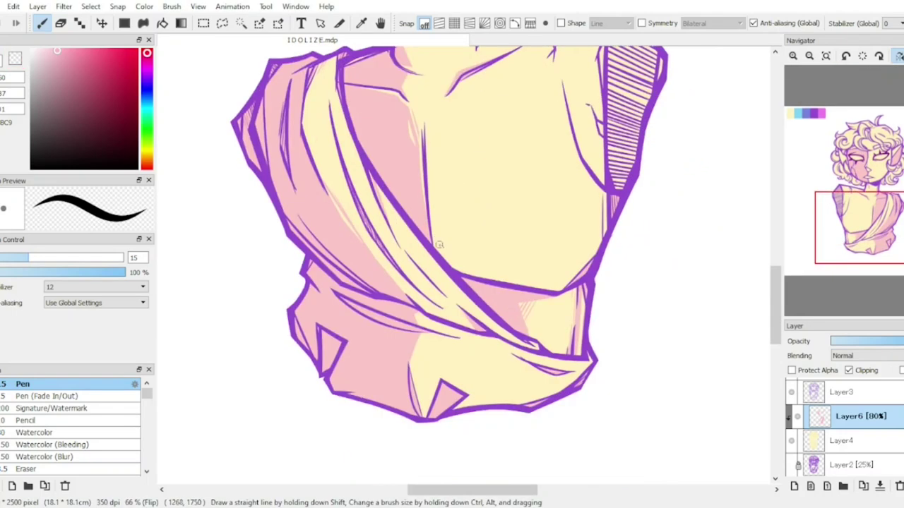
{"action": "key", "text": "h"}
Step: Add Layer7 above Layer6, clip it to Layer4, and paint magenta shading on the broken shoulder tip of the drape
{"action": "scroll", "coordinate": [460, 261], "scroll_direction": "up", "scroll_amount": 1}
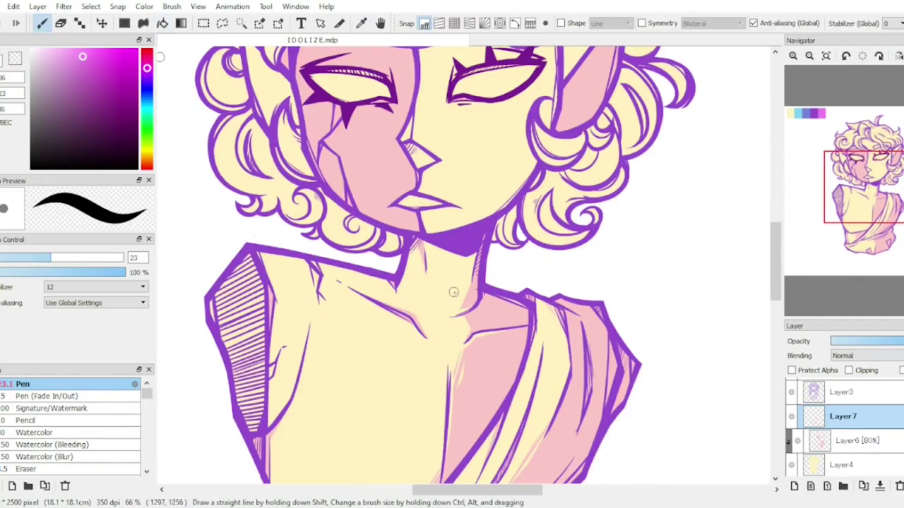
{"action": "left_click_drag", "start_coordinate": [612, 339], "coordinate": [612, 407]}
{"action": "scroll", "coordinate": [611, 353], "scroll_direction": "down", "scroll_amount": 2}
{"action": "key", "text": "ctrl+plus"}
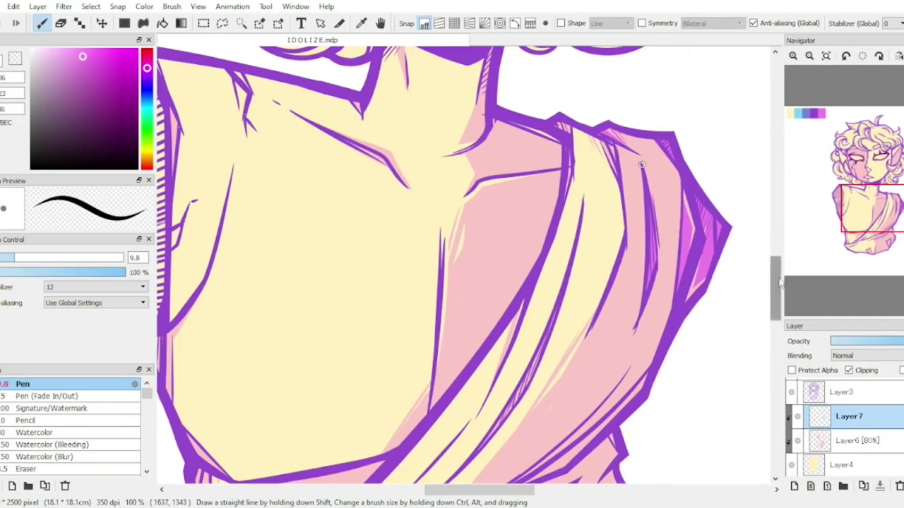
Step: Shade the underside of the shoulder drape with magenta and set both Layer7 and Layer6 to 50% opacity
{"action": "scroll", "coordinate": [642, 164], "scroll_direction": "down", "scroll_amount": 3}
{"action": "scroll", "coordinate": [641, 165], "scroll_direction": "up", "scroll_amount": 5}
{"action": "scroll", "coordinate": [642, 164], "scroll_direction": "down", "scroll_amount": 5}
{"action": "key", "text": "ctrl+minus"}
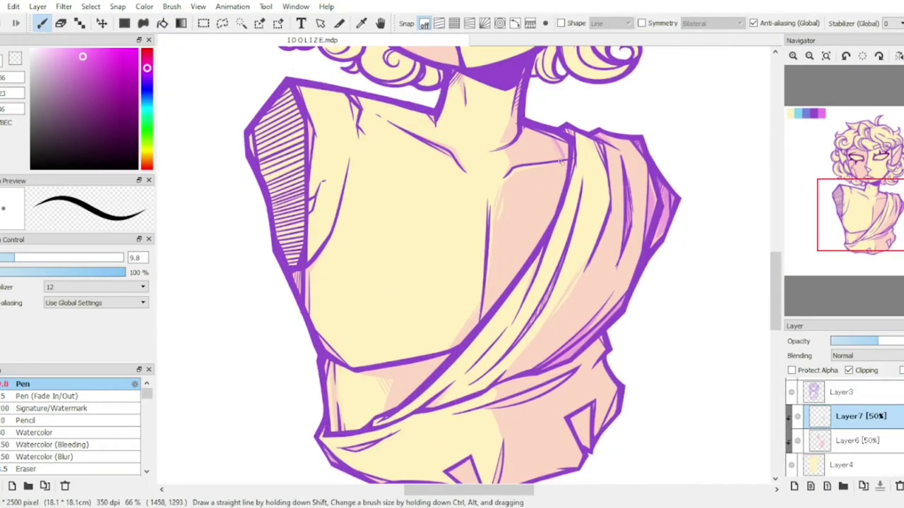
Step: Fill the hatched arm stump with magenta on Layer7 and shade the chest edge beside the drape
{"action": "key", "text": "ctrl+plus"}
{"action": "key", "text": "ctrl+minus"}
{"action": "key", "text": "ctrl+minus"}
{"action": "key", "text": "ctrl+plus"}
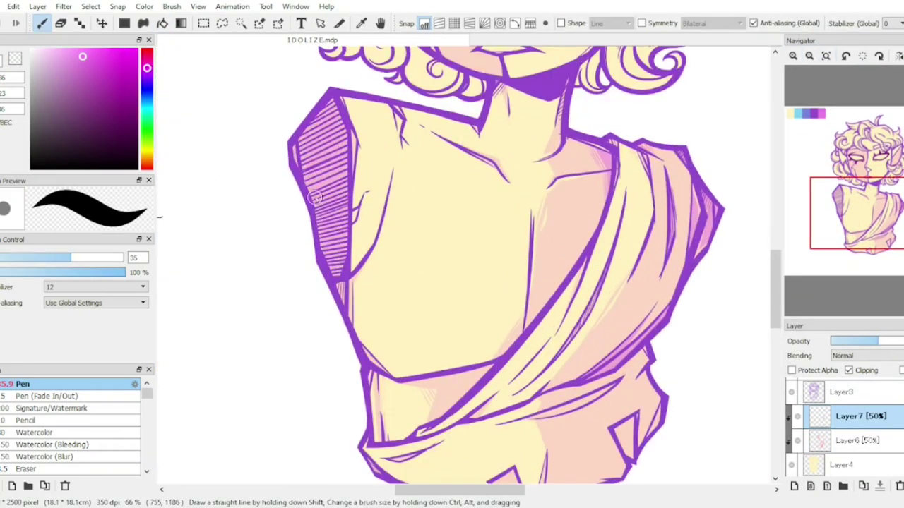
{"action": "left_click", "coordinate": [860, 440]}
{"action": "key", "text": "ctrl+z"}
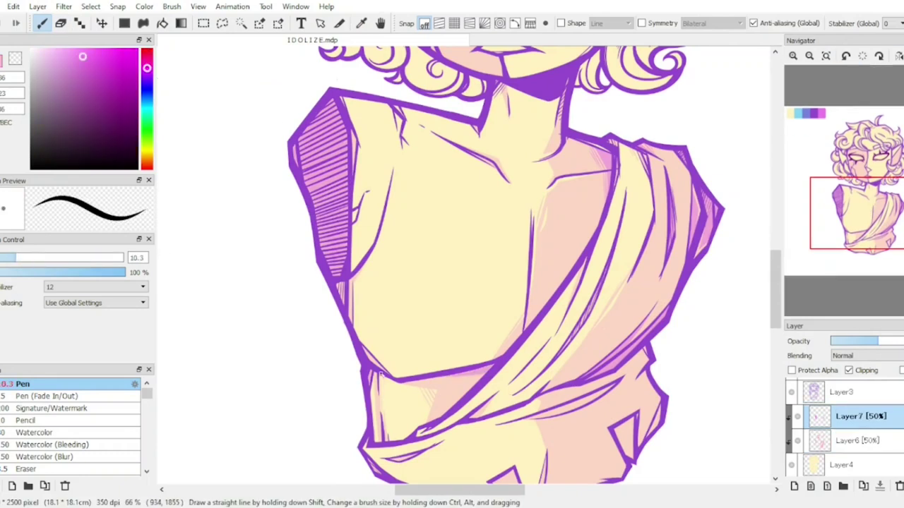
Step: Fill the left ear and the left upper eyelid with magenta on Layer7, and erase highlight streaks across the eyelid
{"action": "scroll", "coordinate": [605, 150], "scroll_direction": "up", "scroll_amount": 5}
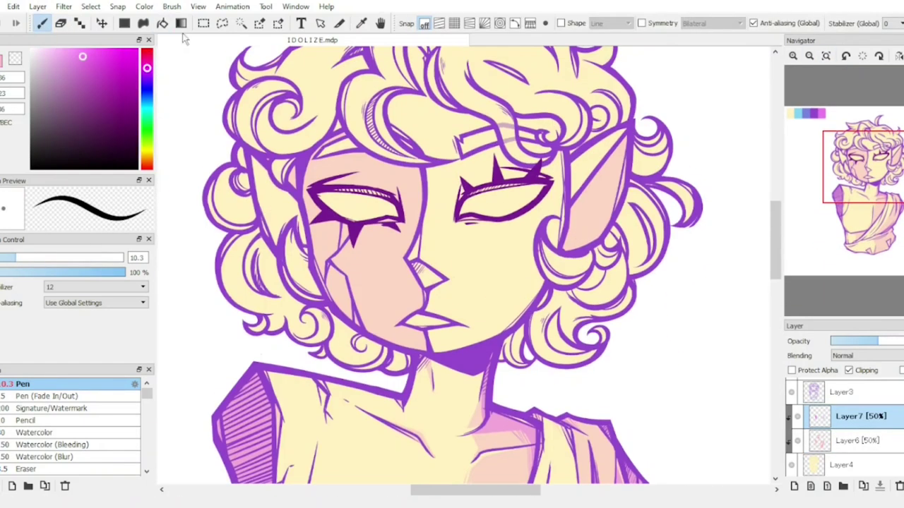
{"action": "key", "text": "ctrl+plus"}
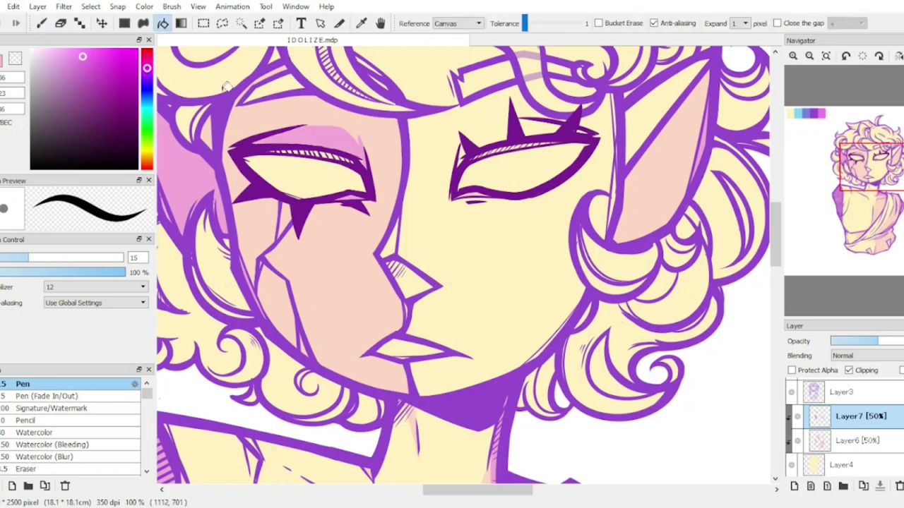
{"action": "left_click_drag", "start_coordinate": [304, 130], "coordinate": [357, 137]}
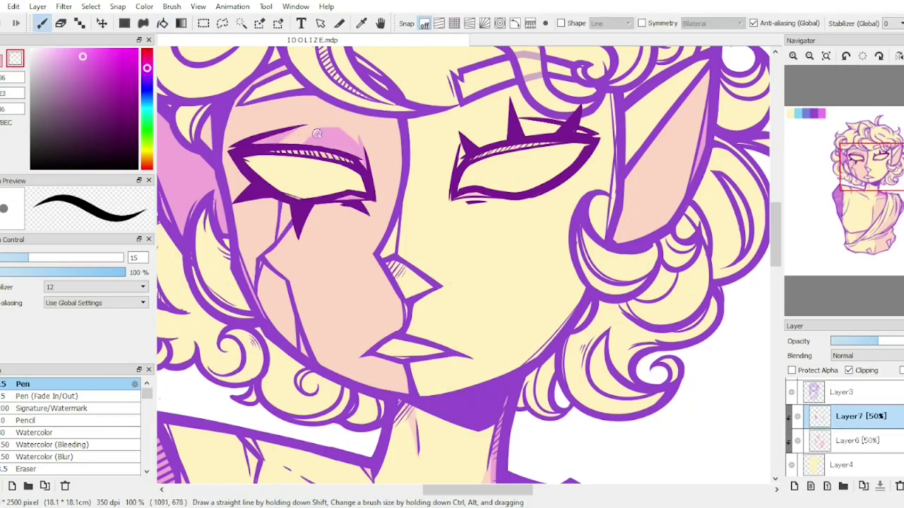
{"action": "key", "text": "ctrl+plus"}
{"action": "key", "text": "ctrl+minus"}
{"action": "key", "text": "ctrl+minus"}
{"action": "key", "text": "ctrl+minus"}
{"action": "key", "text": "ctrl+plus"}
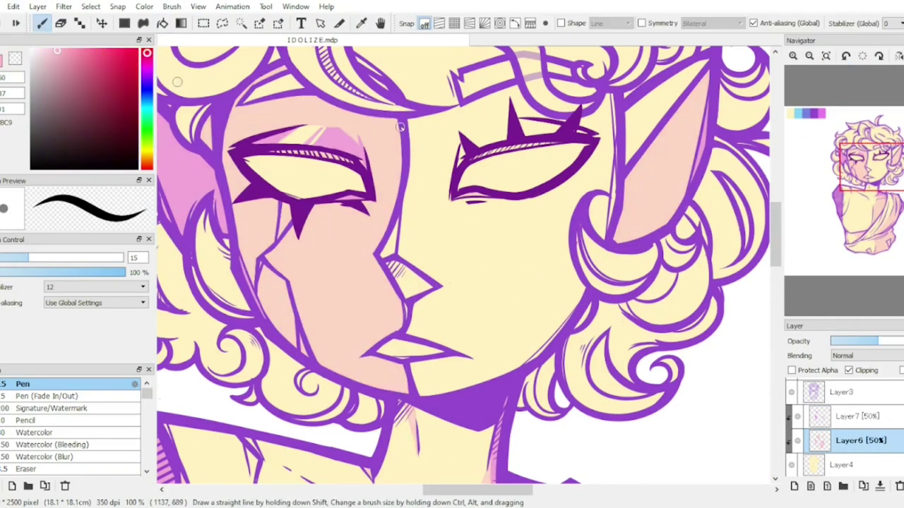
Step: Fill both eyes with the palette's light blue in a new folder named eyes above Layer3
{"action": "key", "text": "ctrl+plus"}
{"action": "left_click", "coordinate": [897, 56]}
{"action": "left_click", "coordinate": [897, 56]}
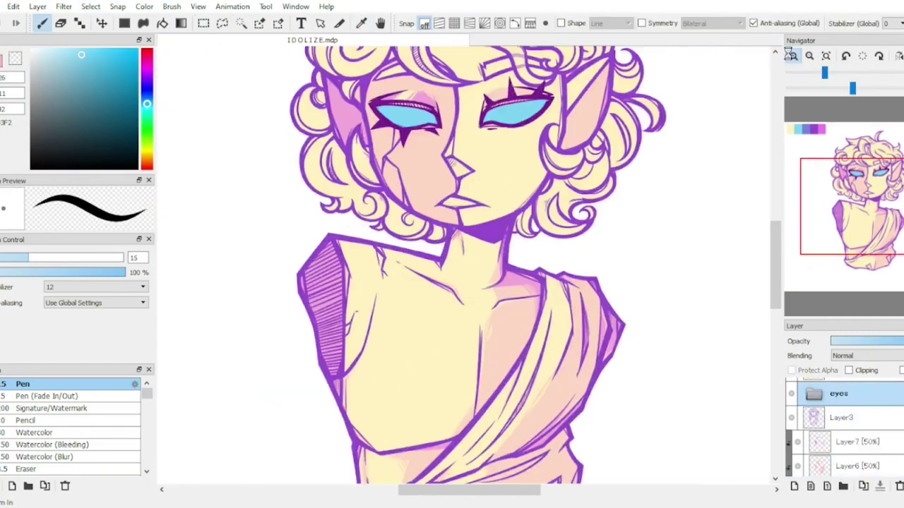
{"action": "key", "text": "ctrl+plus"}
Step: Paint magenta shading beside the bridge of the nose at pen size 15
{"action": "left_click", "coordinate": [792, 56]}
{"action": "left_click", "coordinate": [792, 56]}
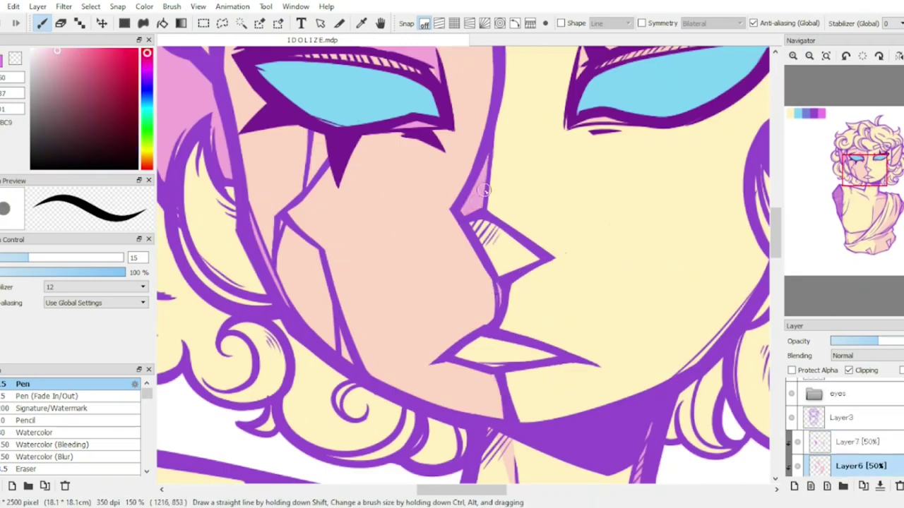
{"action": "key", "text": "ctrl+minus"}
Step: Shade the lower drape's triangular chip and folds with magenta and fine hatching on Layer7 at pen size 4.3
{"action": "key", "text": "ctrl+plus"}
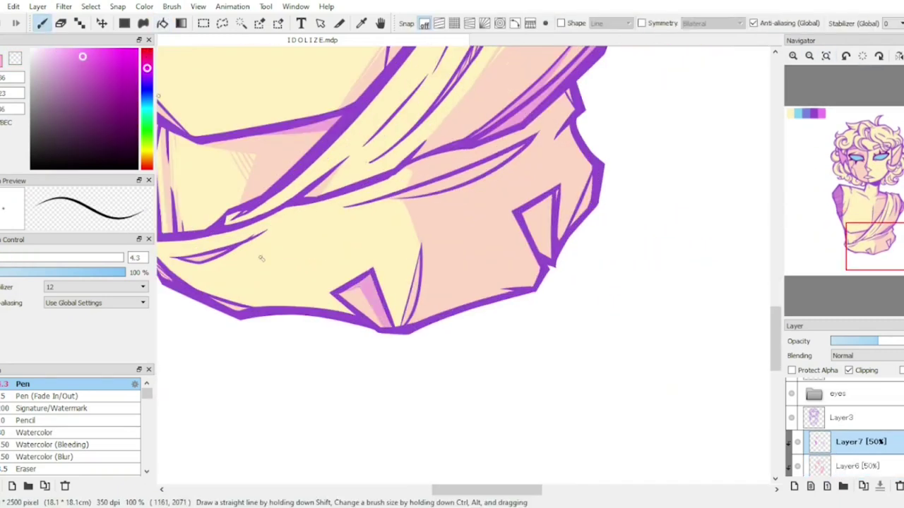
{"action": "key", "text": "h"}
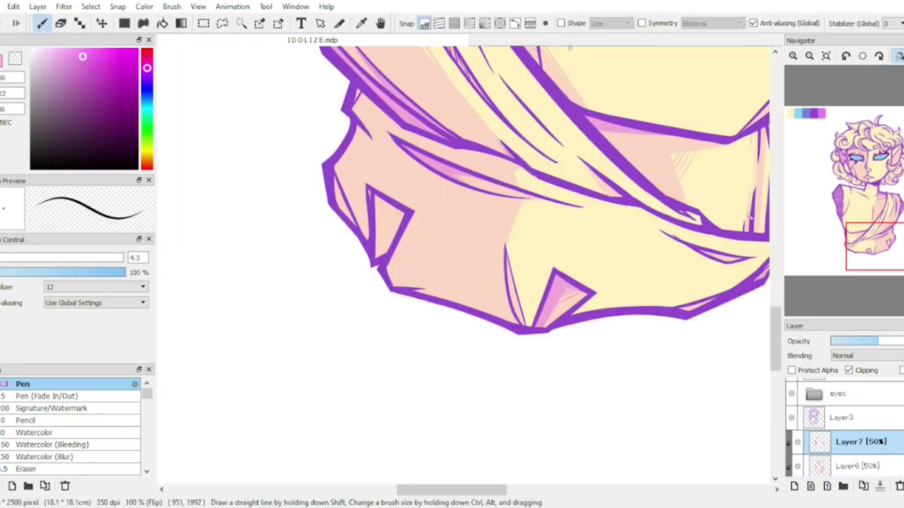
{"action": "scroll", "coordinate": [305, 246], "scroll_direction": "up", "scroll_amount": 3}
{"action": "scroll", "coordinate": [322, 274], "scroll_direction": "down", "scroll_amount": 5}
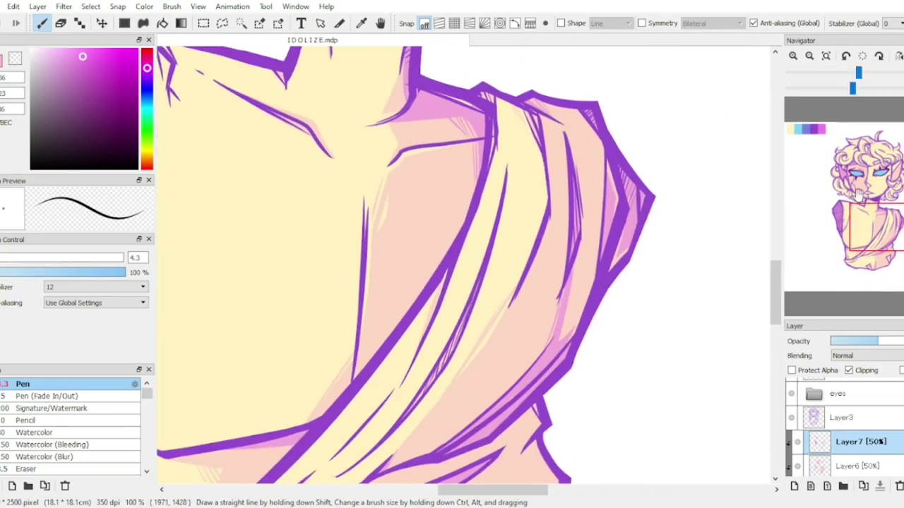
Step: Fill the broken right side of the lower drape with magenta on Layer7
{"action": "key", "text": "h"}
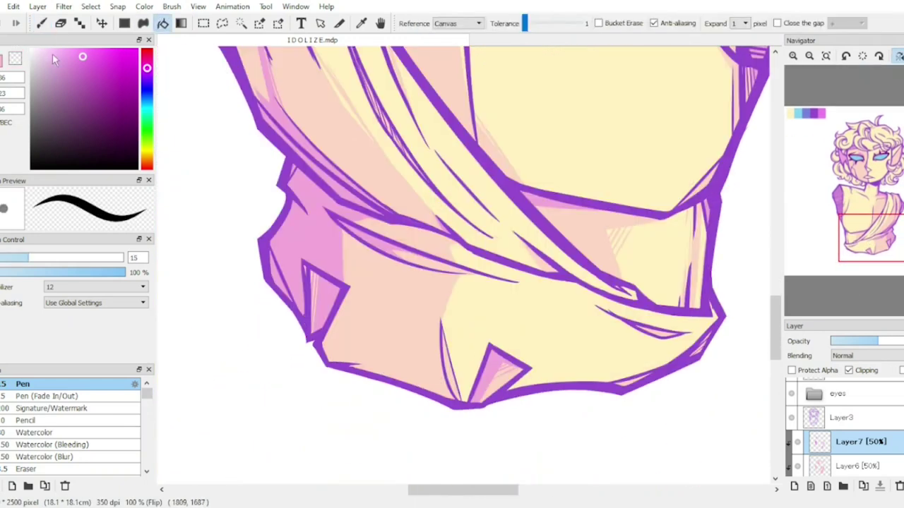
{"action": "left_click_drag", "start_coordinate": [558, 220], "coordinate": [350, 271]}
{"action": "scroll", "coordinate": [291, 171], "scroll_direction": "down", "scroll_amount": 5}
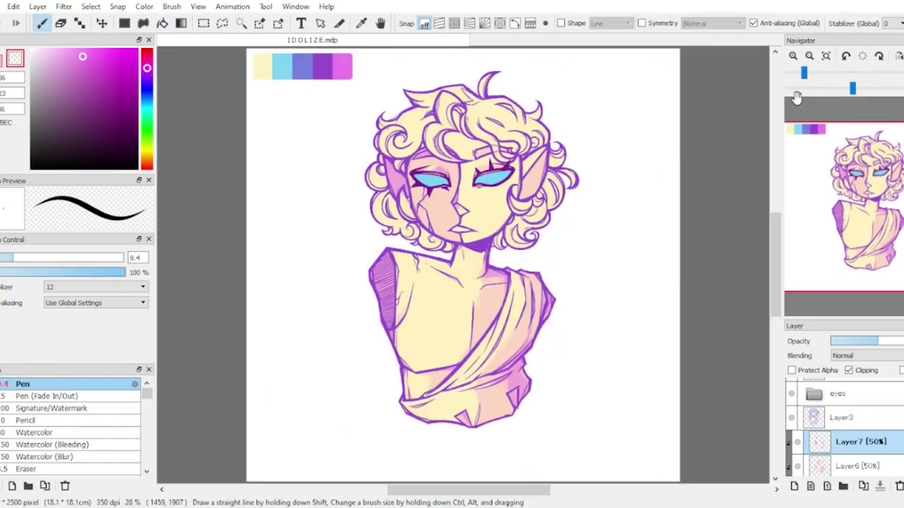
Step: Fill the outermost folds of the shoulder drape with magenta on Layer7 and erase hatch highlights along the shading
{"action": "scroll", "coordinate": [290, 226], "scroll_direction": "up", "scroll_amount": 5}
{"action": "key", "text": "g"}
{"action": "key", "text": "b"}
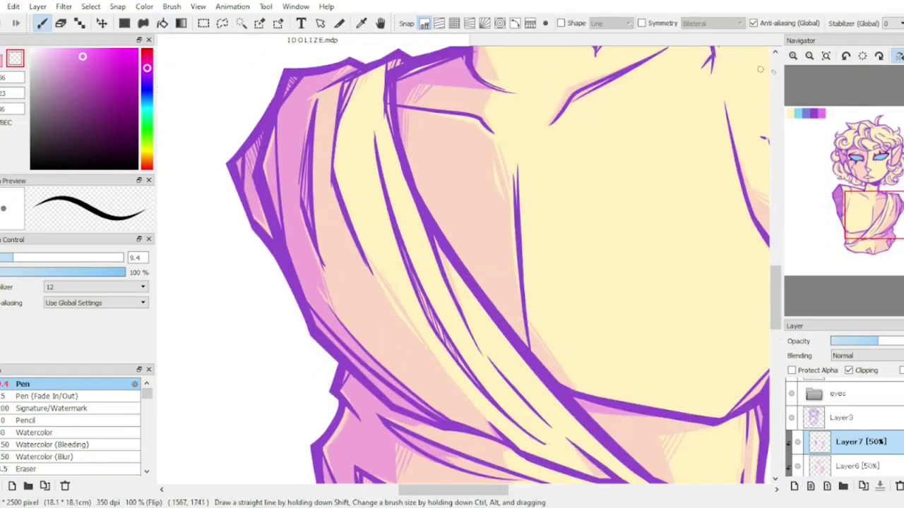
Step: Add pink shading strokes along the inner folds of the diagonal drape on Layer6 at pen size 9.4
{"action": "scroll", "coordinate": [760, 69], "scroll_direction": "down", "scroll_amount": 5}
{"action": "left_click", "coordinate": [856, 466]}
{"action": "scroll", "coordinate": [346, 288], "scroll_direction": "up", "scroll_amount": 4}
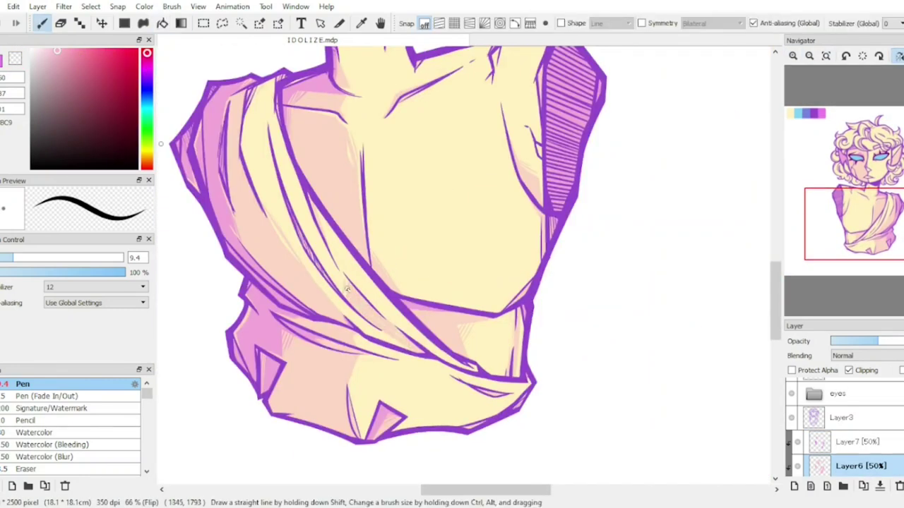
{"action": "scroll", "coordinate": [346, 289], "scroll_direction": "up", "scroll_amount": 2}
{"action": "key", "text": "g"}
{"action": "scroll", "coordinate": [654, 297], "scroll_direction": "down", "scroll_amount": 2}
Step: Paint magenta shading on the waist beneath the chest edge and on the lower drape on Layer7
{"action": "left_click", "coordinate": [873, 441]}
{"action": "key", "text": "b"}
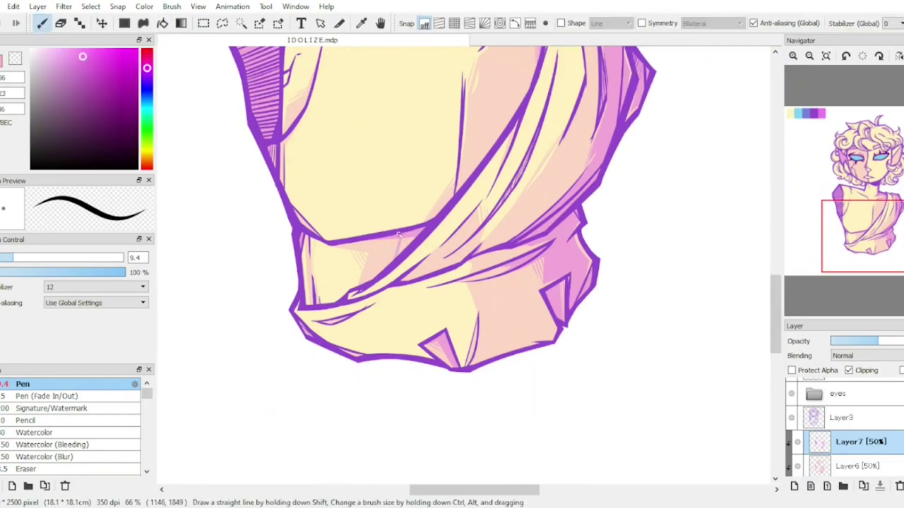
{"action": "left_click_drag", "start_coordinate": [398, 234], "coordinate": [386, 372]}
{"action": "left_click_drag", "start_coordinate": [452, 298], "coordinate": [438, 368]}
Step: Tint the line art magenta and merge the tint down into Layer3
{"action": "left_click_drag", "start_coordinate": [858, 341], "coordinate": [887, 346]}
{"action": "key", "text": "ctrl+e"}
{"action": "key", "text": "ctrl+0"}
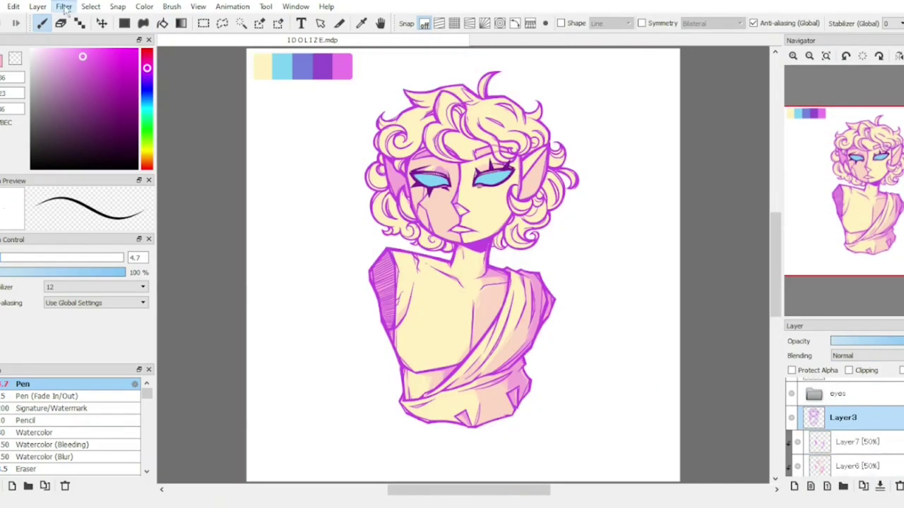
Step: Pick the palette's purple and apply a linear gradient over the line art on a new Layer9 clipped to Layer3
{"action": "key", "text": "i"}
{"action": "left_click", "coordinate": [321, 67]}
{"action": "key", "text": "ctrl+shift+n"}
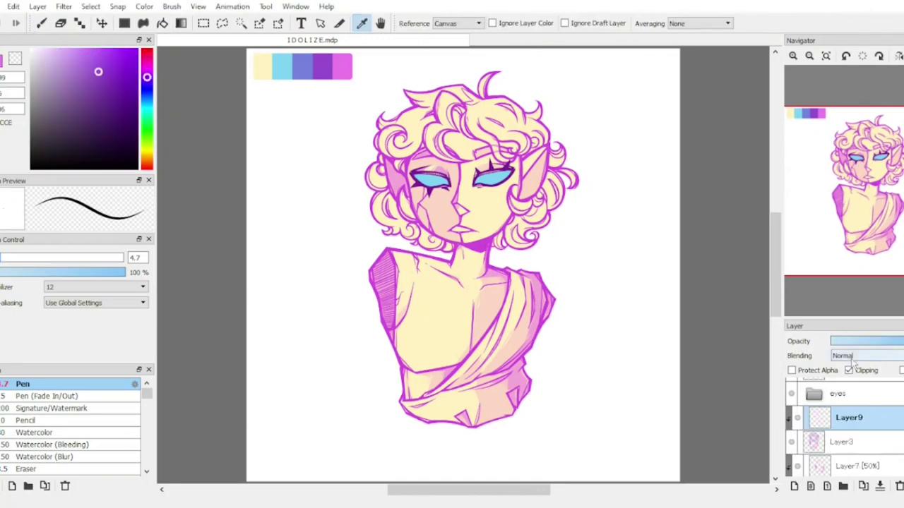
{"action": "left_click", "coordinate": [849, 370]}
{"action": "key", "text": "g"}
Step: Lower Layer4 to 56% opacity with the sketch shown, and draw a thick purple diagonal bar on the chest on a new layer
{"action": "key", "text": "ctrl+shift+n"}
{"action": "scroll", "coordinate": [452, 318], "scroll_direction": "up", "scroll_amount": 5}
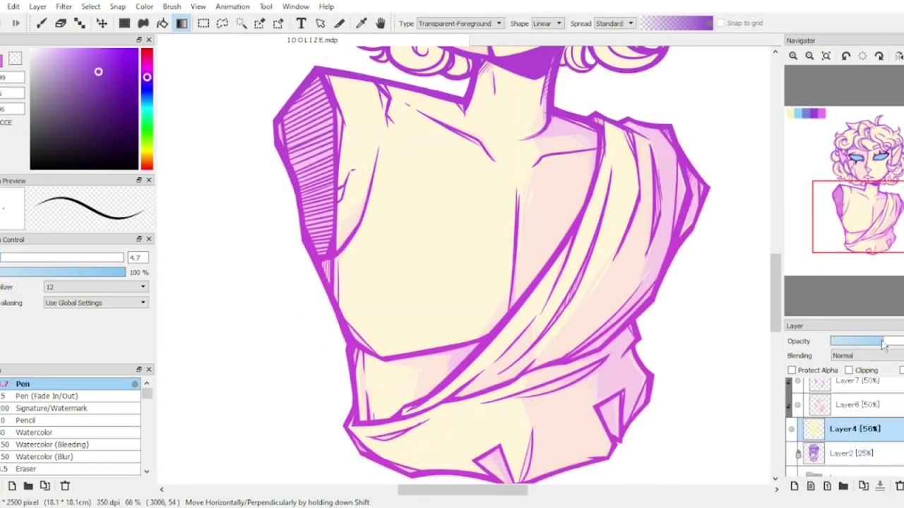
{"action": "key", "text": "b"}
{"action": "mouse_move", "coordinate": [371, 258]}
{"action": "left_mouse_down"}
{"action": "mouse_move", "coordinate": [430, 303]}
{"action": "mouse_move", "coordinate": [494, 315]}
{"action": "mouse_move", "coordinate": [474, 316]}
{"action": "left_mouse_up"}
{"action": "key", "text": "ctrl+z"}
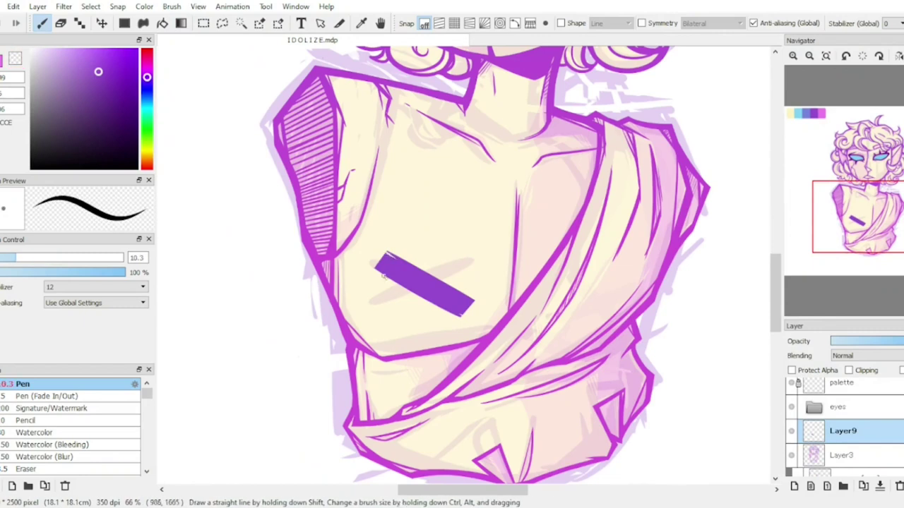
Step: Cross the chest bar with a second one to form an X with purple-to-pink and blue gradients, and add the blue checkered background
{"action": "key", "text": "ctrl+t"}
{"action": "key", "text": "Return"}
{"action": "key", "text": "ctrl+shift+n"}
{"action": "key", "text": "g"}
{"action": "left_click_drag", "start_coordinate": [419, 308], "coordinate": [421, 247]}
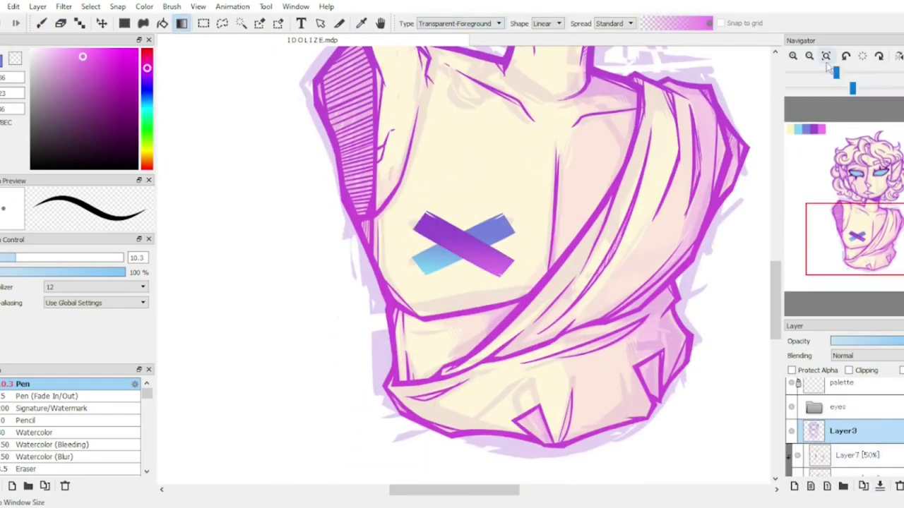
{"action": "scroll", "coordinate": [835, 424], "scroll_direction": "down", "scroll_amount": 3}
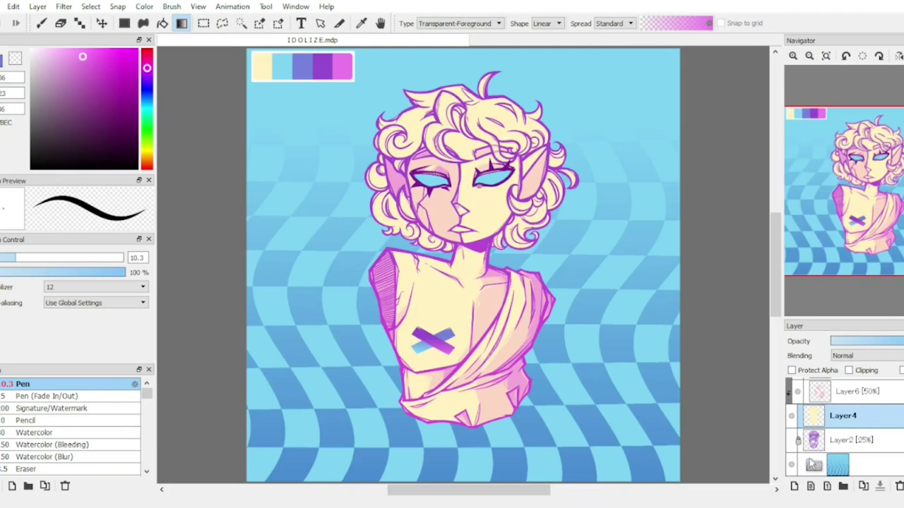
Step: Shade the front locks and outer curls with pink pen strokes on the clipped shading layers Layer6 and Layer7
{"action": "left_click", "coordinate": [361, 23]}
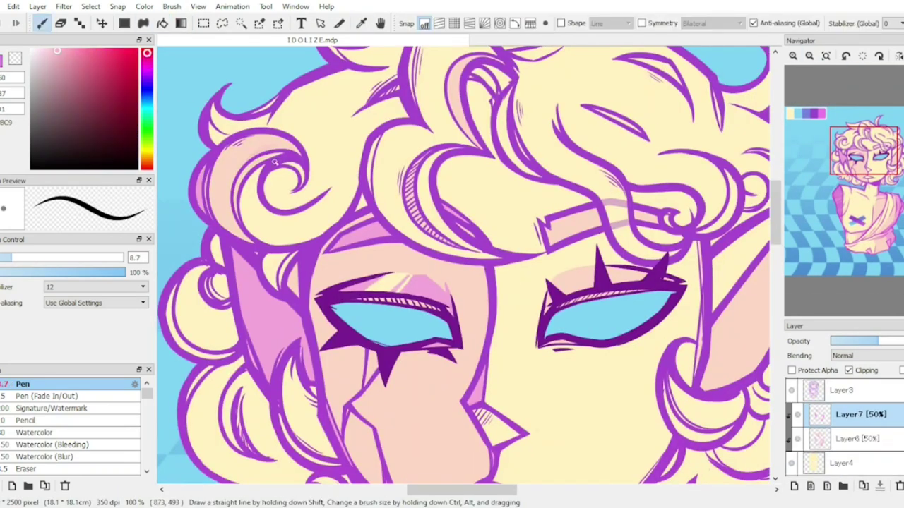
{"action": "key", "text": "ctrl+Down"}
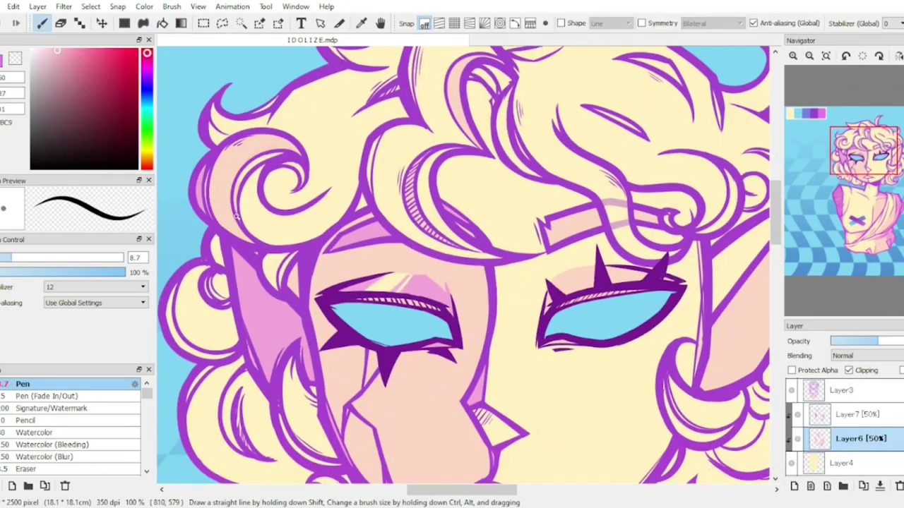
{"action": "key", "text": "ctrl+Down"}
{"action": "key", "text": "ctrl+Up"}
{"action": "left_click_drag", "start_coordinate": [423, 226], "coordinate": [360, 247]}
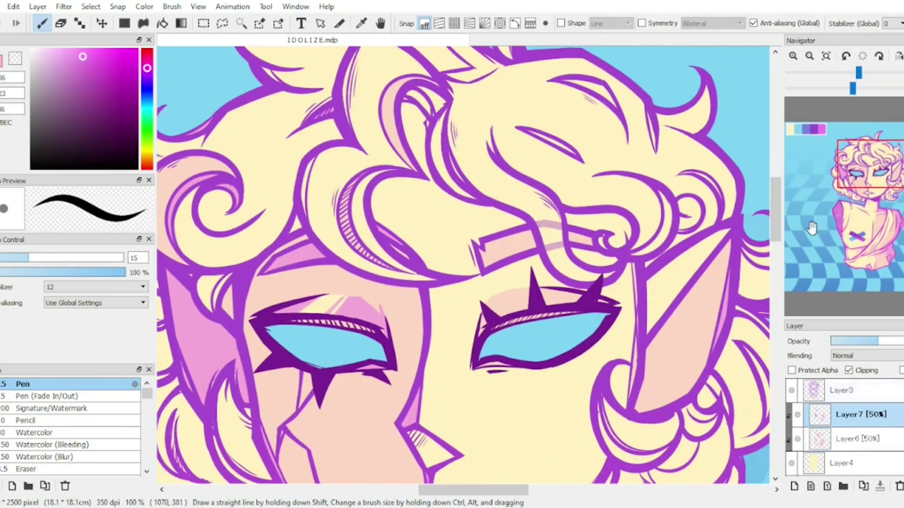
{"action": "key", "text": "ctrl+Down"}
{"action": "key", "text": "ctrl+Up"}
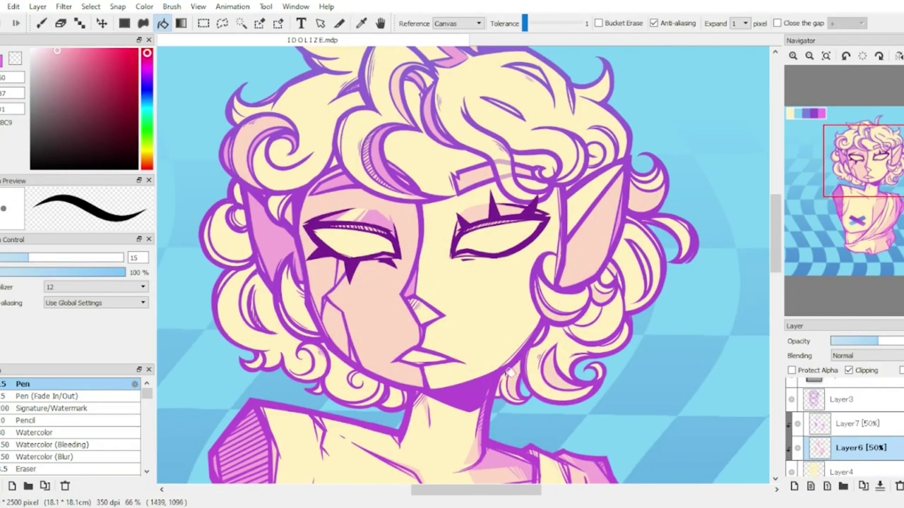
Step: Add pink shadows to the curls behind and below the pointed ear beside the unbroken cheek, using Layer7 and Layer6
{"action": "left_click", "coordinate": [860, 423]}
{"action": "left_click", "coordinate": [413, 363], "text": "alt"}
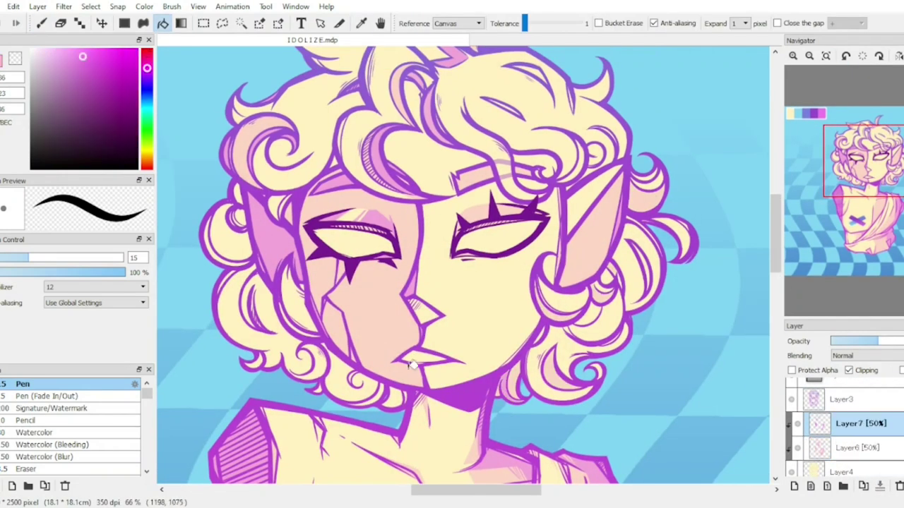
{"action": "left_click", "coordinate": [41, 23]}
{"action": "key", "text": "g"}
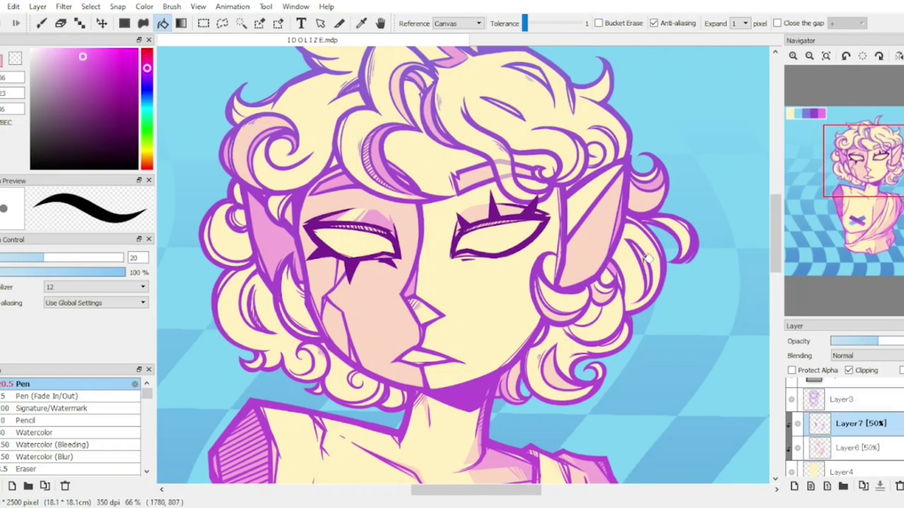
{"action": "left_click_drag", "start_coordinate": [625, 335], "coordinate": [699, 349]}
{"action": "key", "text": "b"}
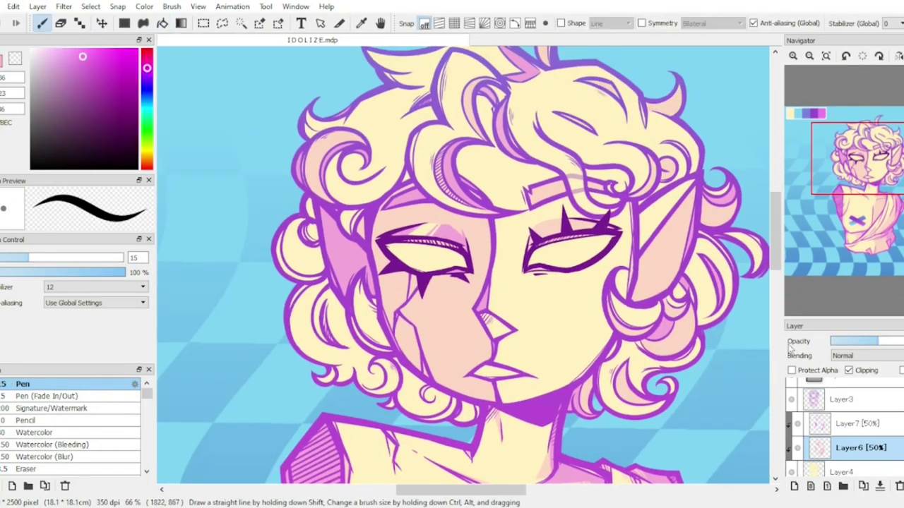
Step: Fill the curls beside the broken side of the face with darker pink shadows on Layer7 and lighter ones on Layer6
{"action": "left_click", "coordinate": [860, 423]}
{"action": "key", "text": "g"}
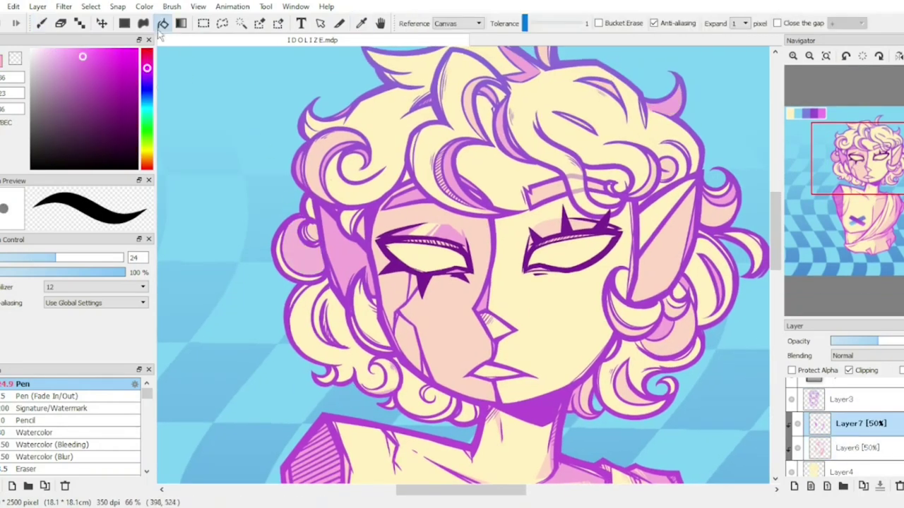
{"action": "key", "text": "b"}
{"action": "key", "text": "g"}
{"action": "key", "text": "b"}
{"action": "left_click", "coordinate": [57, 50]}
{"action": "left_click_drag", "start_coordinate": [403, 447], "coordinate": [423, 337]}
{"action": "key", "text": "g"}
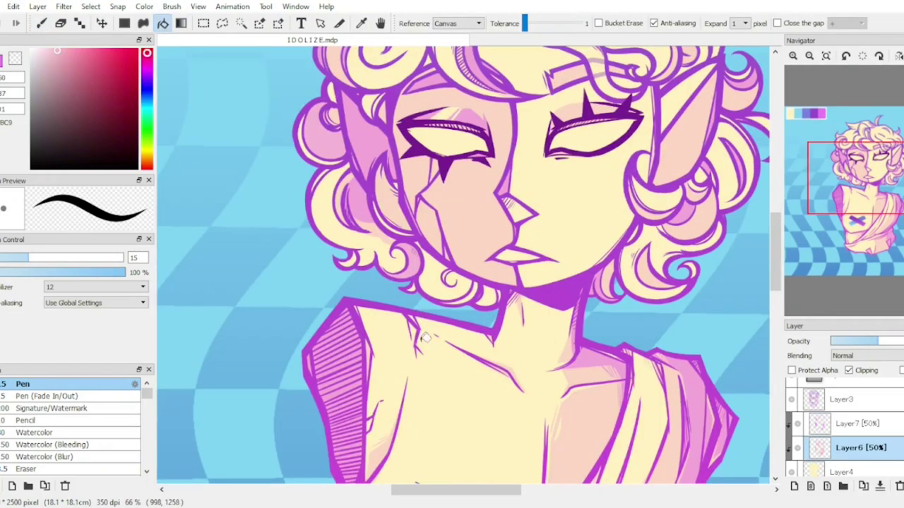
{"action": "left_click", "coordinate": [860, 423]}
{"action": "left_click", "coordinate": [860, 448]}
{"action": "key", "text": "b"}
Step: Add Layer9 clipped to the line art in Layer3 and recolor the inner hair lines bright pink with the Pen
{"action": "key", "text": "ctrl+0"}
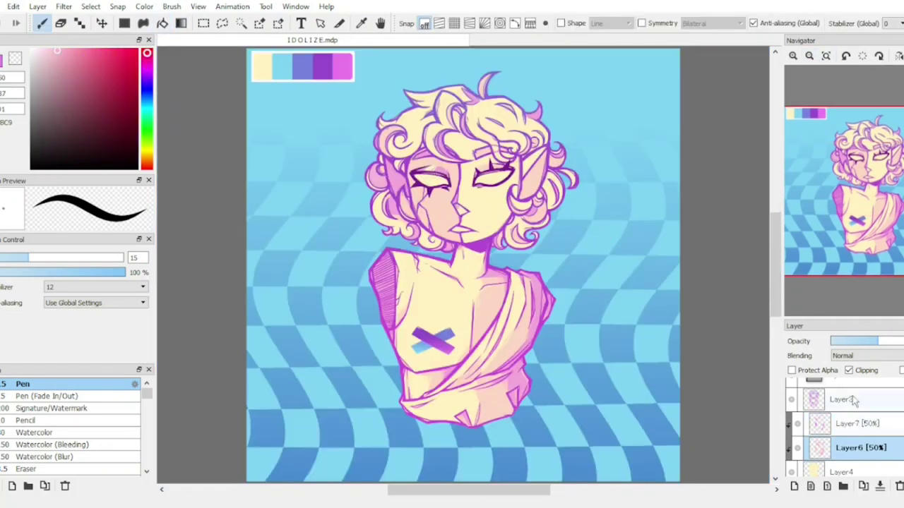
{"action": "key", "text": "ctrl+alt+0"}
{"action": "key", "text": "ctrl+0"}
{"action": "scroll", "coordinate": [528, 83], "scroll_direction": "up", "scroll_amount": 2}
{"action": "key", "text": "ctrl+shift+n"}
{"action": "scroll", "coordinate": [597, 156], "scroll_direction": "down", "scroll_amount": 2}
{"action": "left_click", "coordinate": [28, 257]}
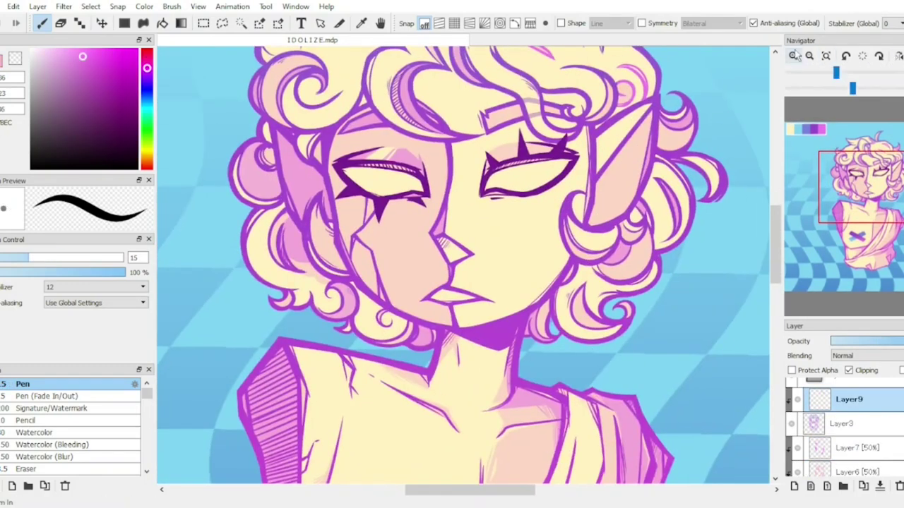
{"action": "key", "text": "ctrl+alt+0"}
{"action": "scroll", "coordinate": [452, 268], "scroll_direction": "up", "scroll_amount": 2}
{"action": "scroll", "coordinate": [325, 246], "scroll_direction": "left", "scroll_amount": 5}
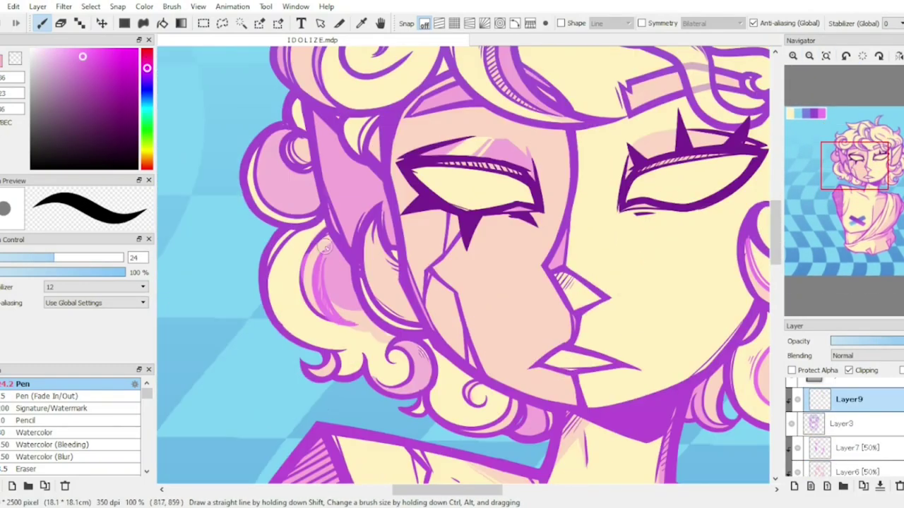
{"action": "scroll", "coordinate": [509, 296], "scroll_direction": "up", "scroll_amount": 3}
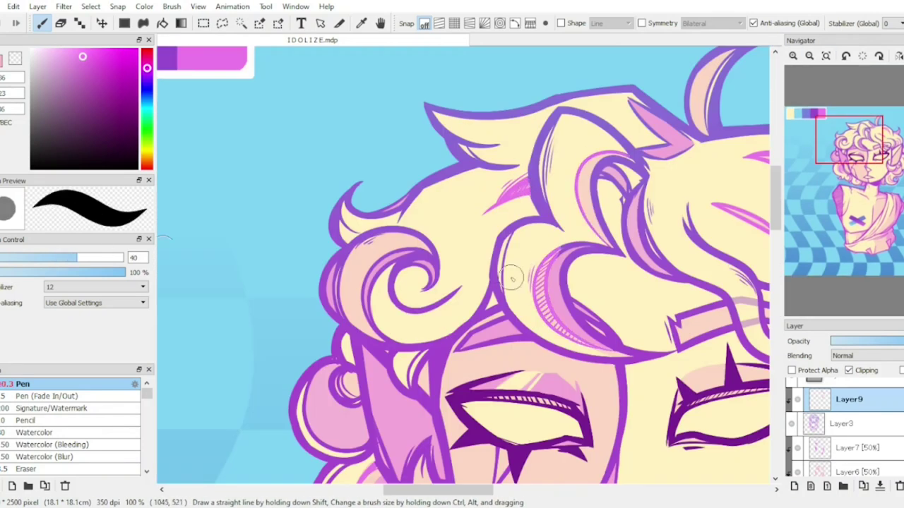
Step: Recolor the lower curl lines and the face cracks bright pink on Layer9, and add light streaks to the eyelid shading
{"action": "key", "text": "ctrl+0"}
{"action": "key", "text": "ctrl+alt+0"}
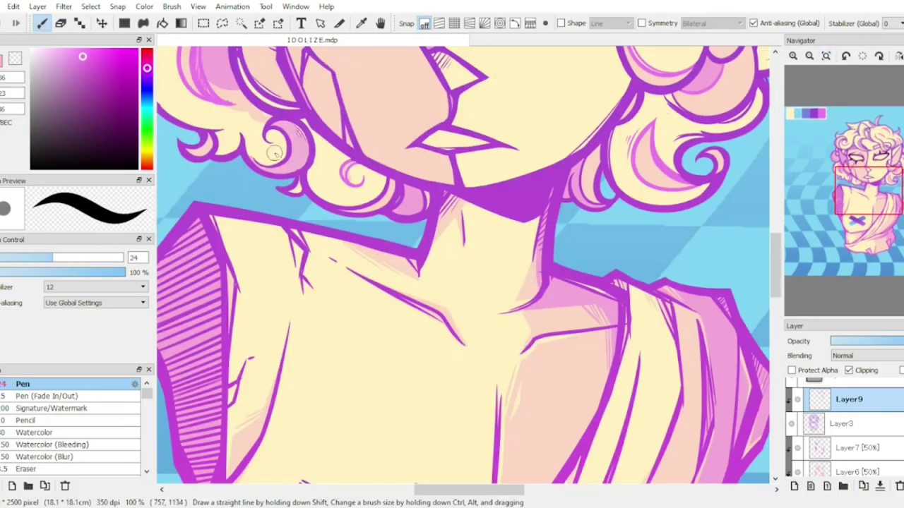
{"action": "scroll", "coordinate": [320, 297], "scroll_direction": "up", "scroll_amount": 3}
{"action": "left_click", "coordinate": [876, 466]}
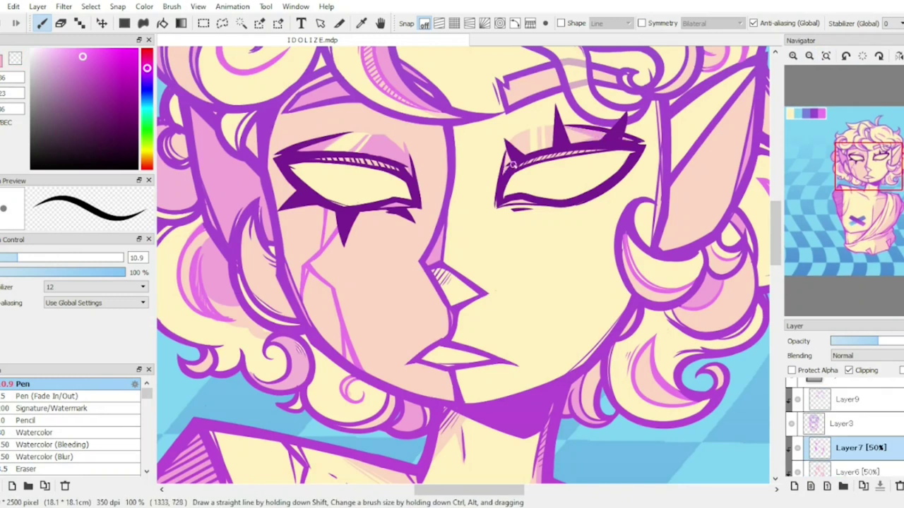
Step: Show the sketch in Layer2 over the artwork at 25% opacity with Multiply blending
{"action": "key", "text": "ctrl+0"}
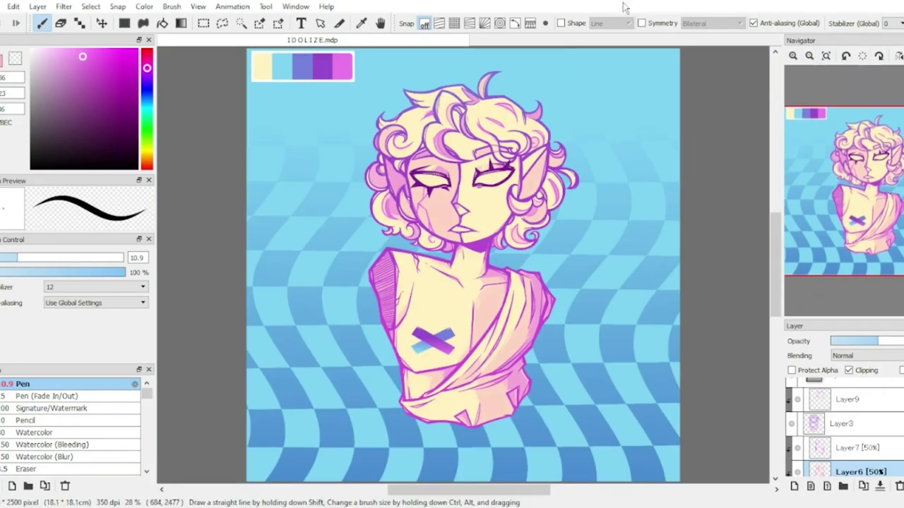
{"action": "key", "text": "ctrl+plus"}
{"action": "key", "text": "ctrl+plus"}
{"action": "key", "text": "ctrl+0"}
{"action": "scroll", "coordinate": [876, 438], "scroll_direction": "up", "scroll_amount": 5}
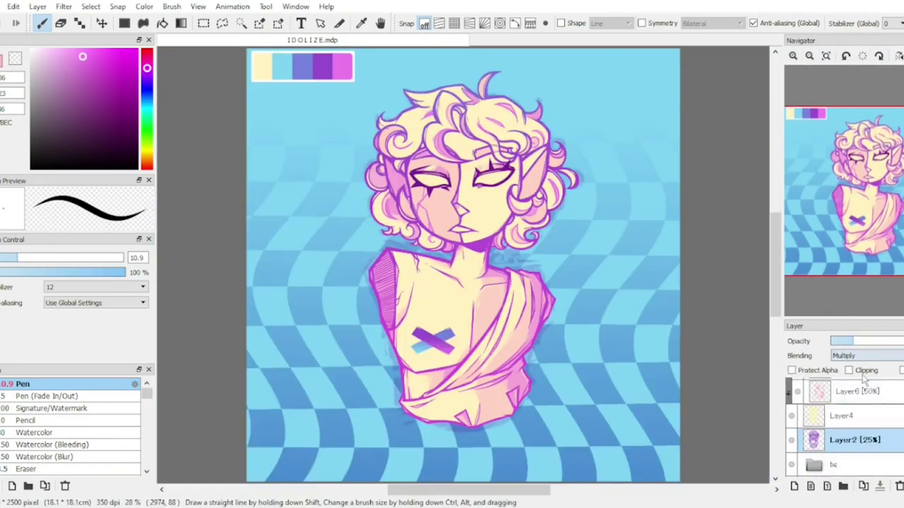
Step: Save the drawing, then enlarge and reposition the whole bust by transforming Folder1
{"action": "key", "text": "ctrl+s"}
{"action": "key", "text": "ctrl+t"}
{"action": "left_click_drag", "start_coordinate": [680, 485], "coordinate": [706, 494]}
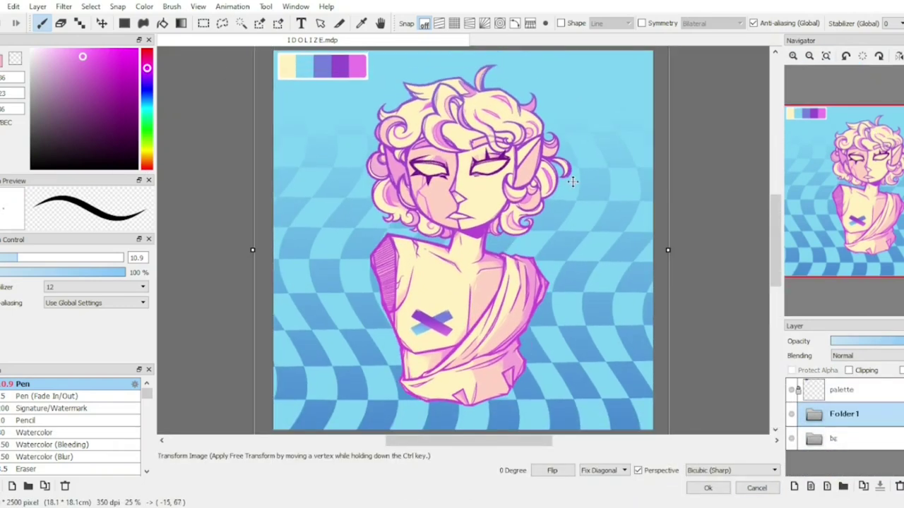
{"action": "key", "text": "Return"}
{"action": "key", "text": "v"}
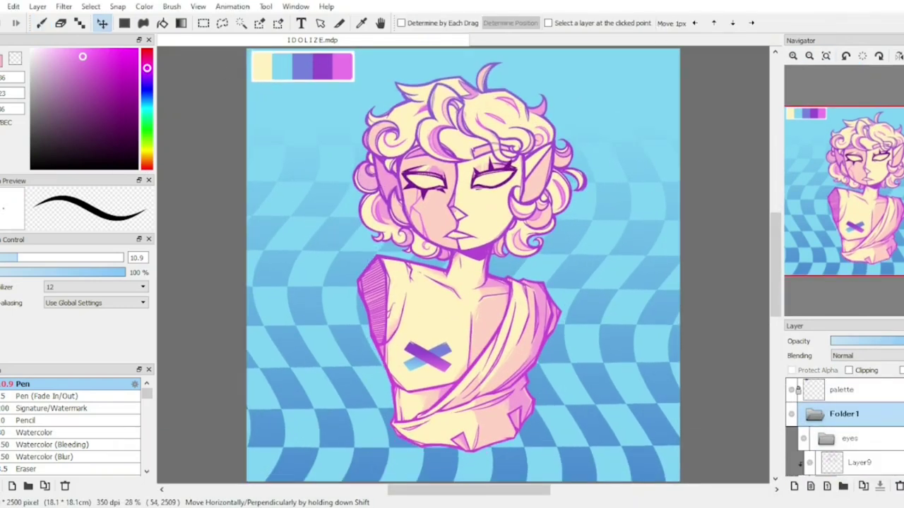
{"action": "scroll", "coordinate": [459, 184], "scroll_direction": "up", "scroll_amount": 3}
{"action": "key", "text": "ctrl+0"}
Step: Draw a tall light blue rectangle from the eye on the unbroken side down to the drape on a new Layer2
{"action": "key", "text": "i"}
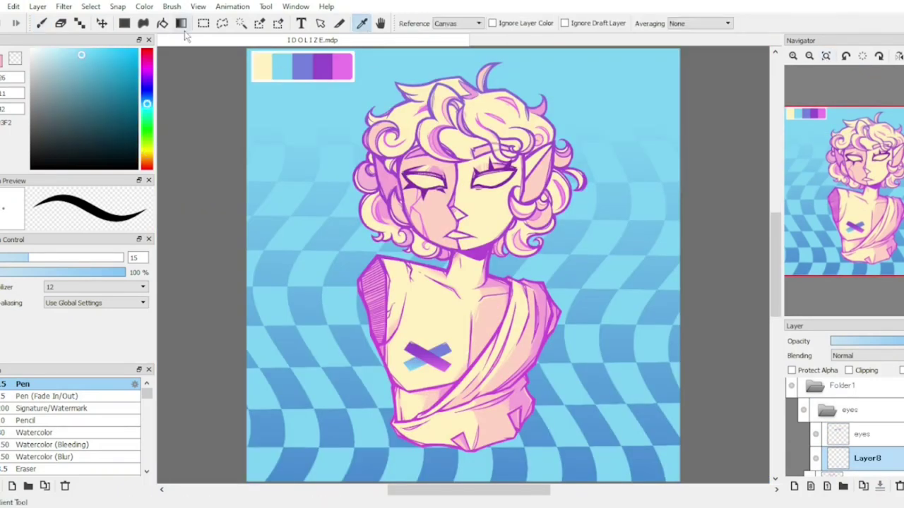
{"action": "left_click", "coordinate": [124, 24]}
{"action": "scroll", "coordinate": [847, 423], "scroll_direction": "down", "scroll_amount": 3}
{"action": "left_click", "coordinate": [842, 410]}
{"action": "mouse_move", "coordinate": [484, 181]}
{"action": "left_mouse_down"}
{"action": "mouse_move", "coordinate": [504, 234]}
{"action": "mouse_move", "coordinate": [504, 389]}
{"action": "left_mouse_up"}
{"action": "scroll", "coordinate": [495, 282], "scroll_direction": "up", "scroll_amount": 1}
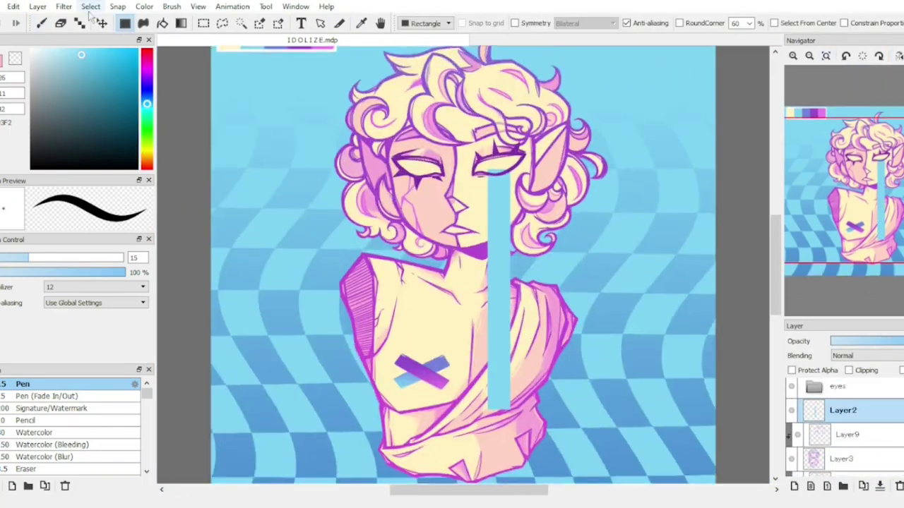
Step: Trim the top of the light blue bar so it starts along the eye's lower lid
{"action": "key", "text": "ctrl+t"}
{"action": "key", "text": "e"}
{"action": "scroll", "coordinate": [494, 212], "scroll_direction": "up", "scroll_amount": 5}
{"action": "key", "text": "ctrl+0"}
Step: Apply a linear gradient from periwinkle at the eye to bright cyan at the base of the bar, using clipped Layer5
{"action": "left_click", "coordinate": [124, 24]}
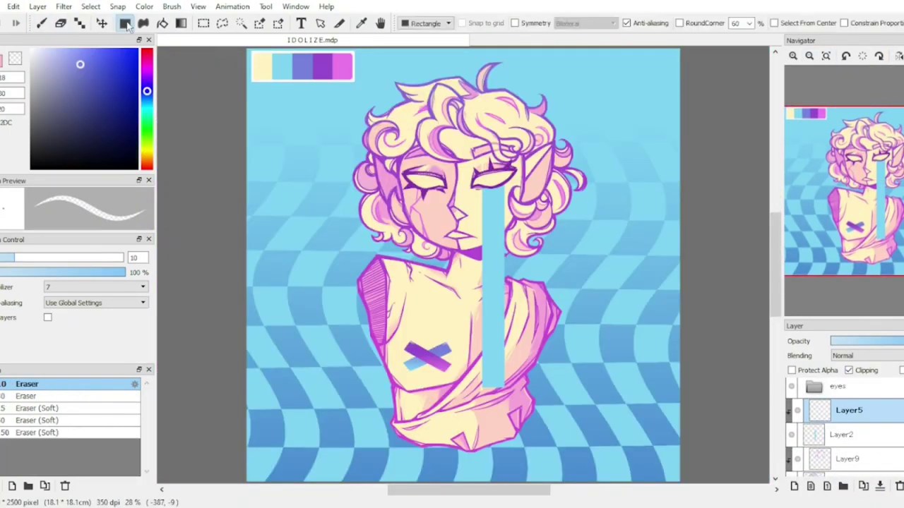
{"action": "left_click", "coordinate": [182, 23]}
{"action": "left_click_drag", "start_coordinate": [494, 249], "coordinate": [505, 139]}
{"action": "scroll", "coordinate": [471, 406], "scroll_direction": "up", "scroll_amount": 5}
Step: Paint pixelated pale cyan foam at the foot of the tear stream with the Pen and merge it into Layer2
{"action": "key", "text": "b"}
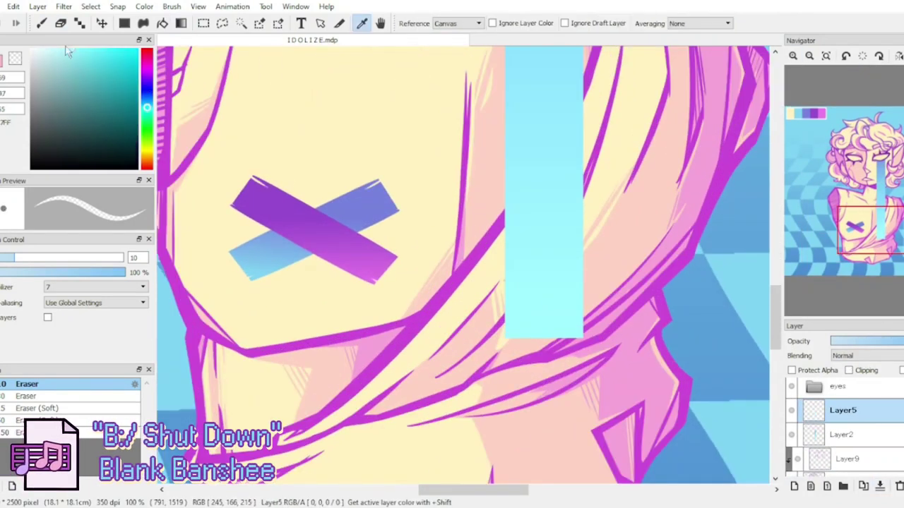
{"action": "key", "text": "v"}
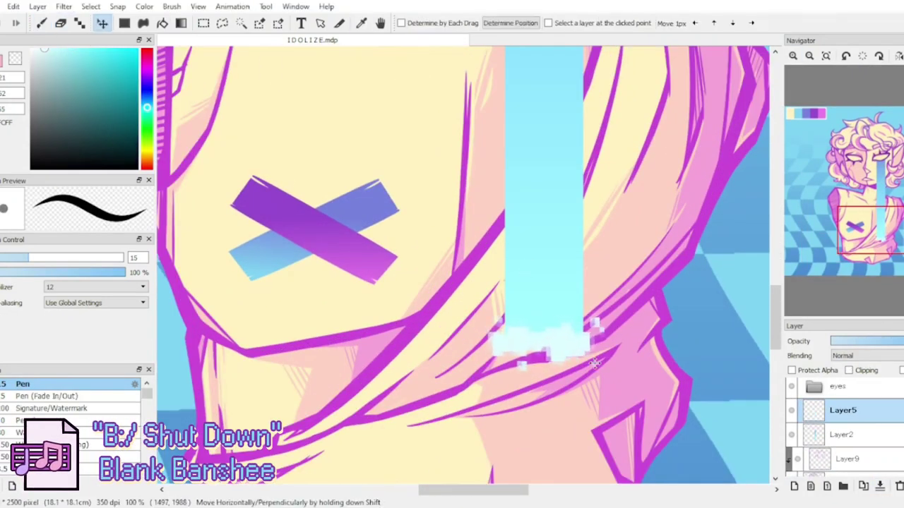
{"action": "key", "text": "ctrl+0"}
{"action": "key", "text": "ctrl+e"}
{"action": "scroll", "coordinate": [459, 269], "scroll_direction": "up", "scroll_amount": 2}
{"action": "key", "text": "e"}
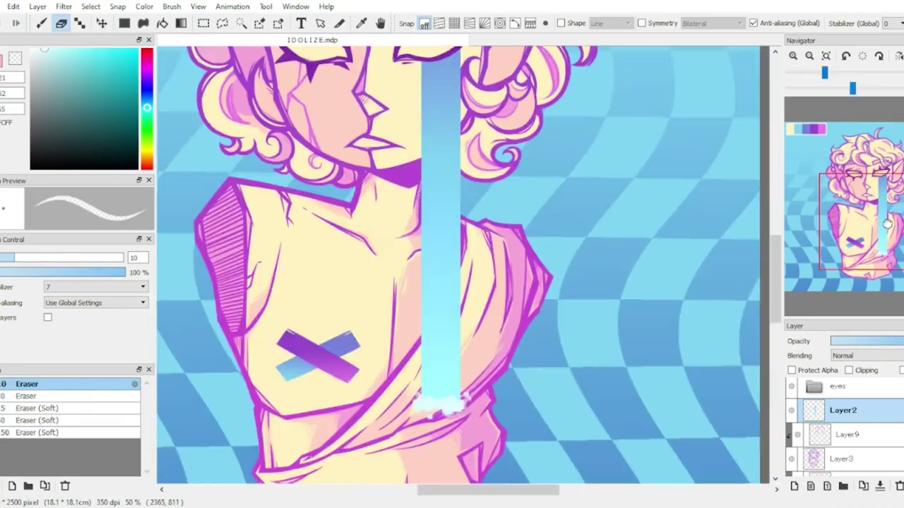
Step: Outline the tear stream in periwinkle beneath Layer2 and add a clipped Multiply gradient on Layer10 at 40% opacity
{"action": "scroll", "coordinate": [473, 220], "scroll_direction": "up", "scroll_amount": 2}
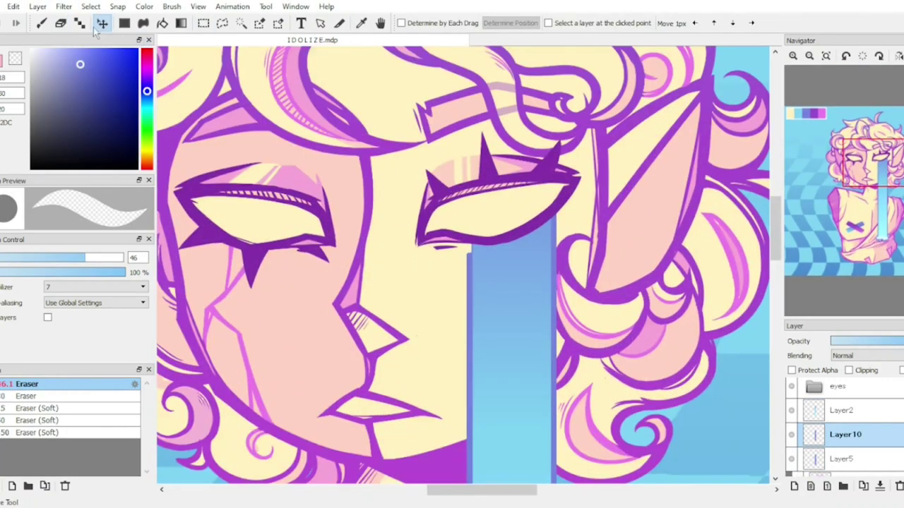
{"action": "left_click", "coordinate": [876, 481]}
{"action": "key", "text": "g"}
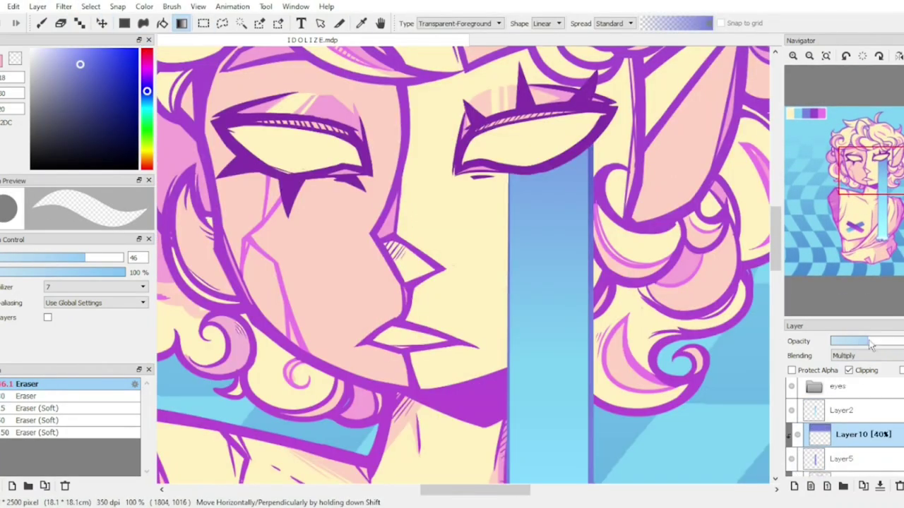
Step: Place the holo1.png texture clipped over the tear stream and set it to Overlay at 71% opacity
{"action": "scroll", "coordinate": [459, 268], "scroll_direction": "down", "scroll_amount": 3}
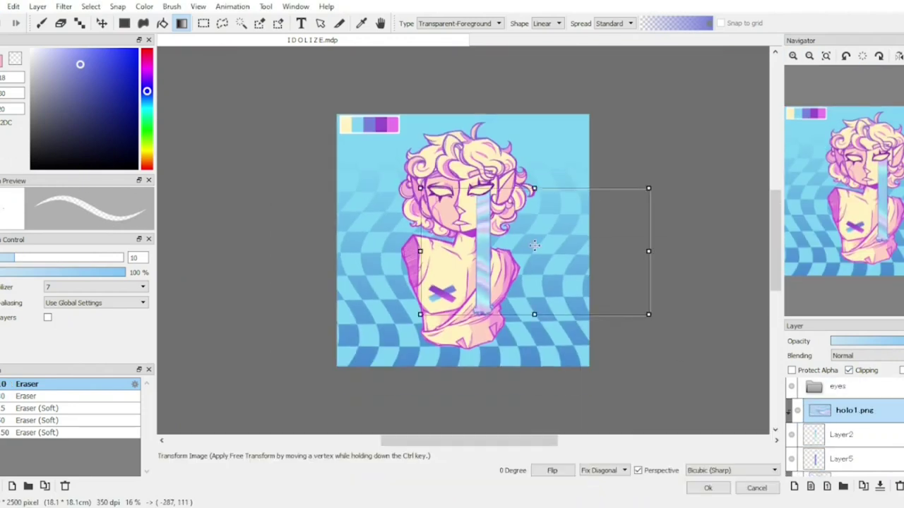
{"action": "left_click", "coordinate": [880, 357]}
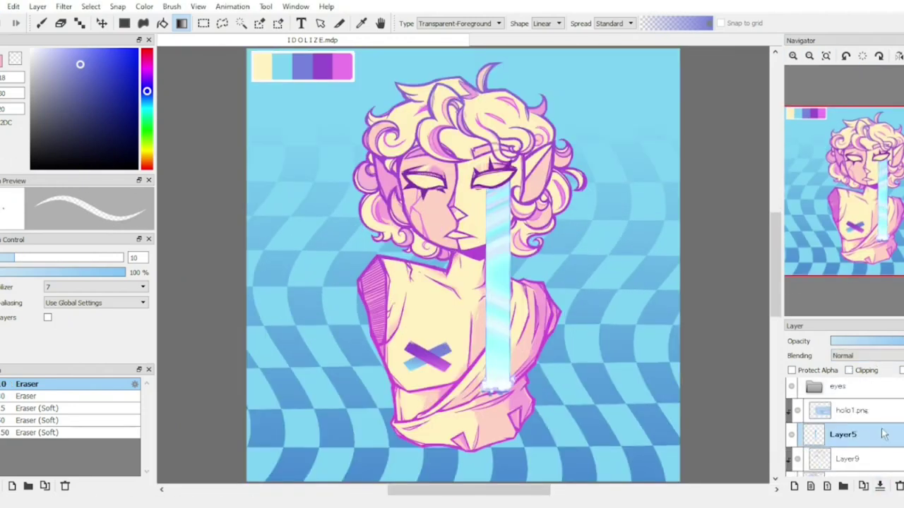
{"action": "left_click", "coordinate": [868, 410]}
{"action": "key", "text": "v"}
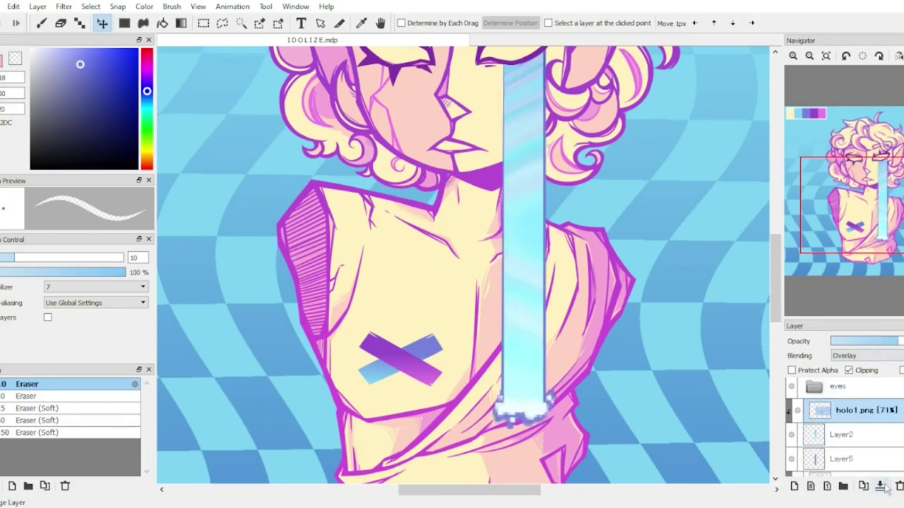
Step: Merge the texture and tear stream layers into Layer5, and select Layer8 in the eyes folder
{"action": "key", "text": "ctrl+e"}
{"action": "left_click", "coordinate": [897, 57]}
{"action": "left_click_drag", "start_coordinate": [816, 79], "coordinate": [848, 73]}
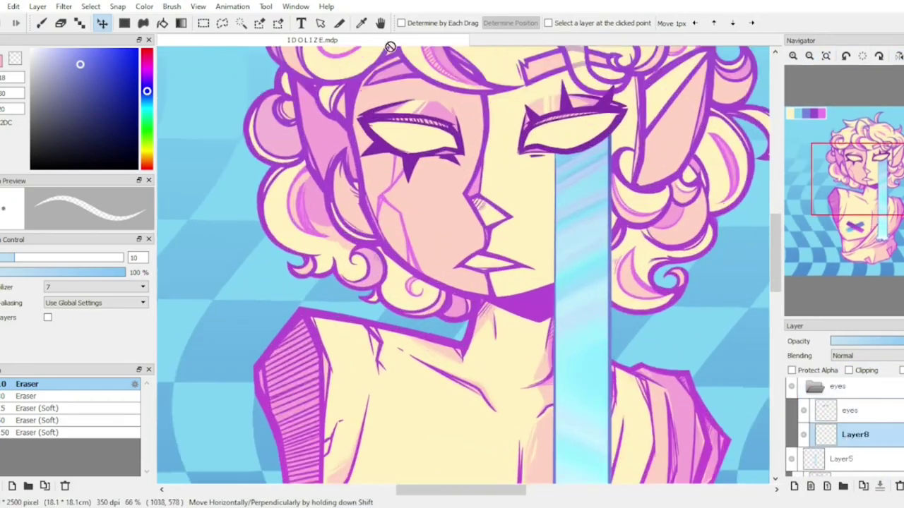